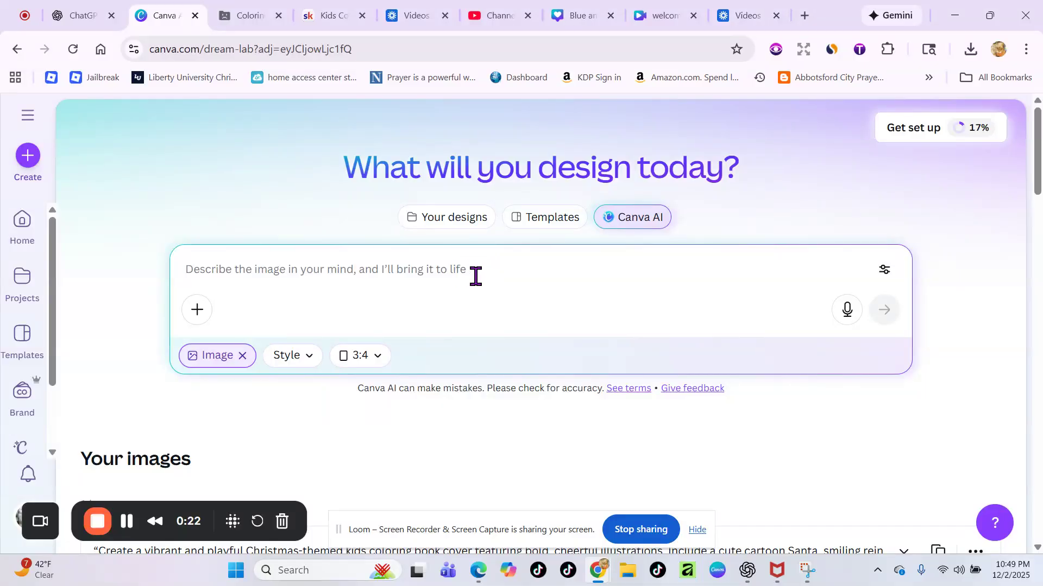
- Set the generated image's aspect ratio to 3:4
left_click(475, 276)
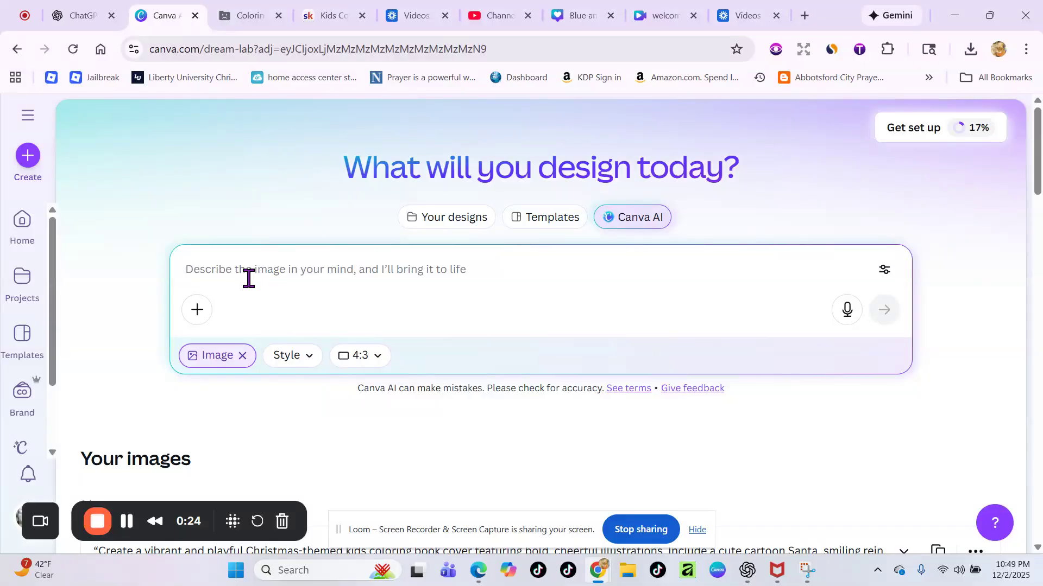
left_click(372, 358)
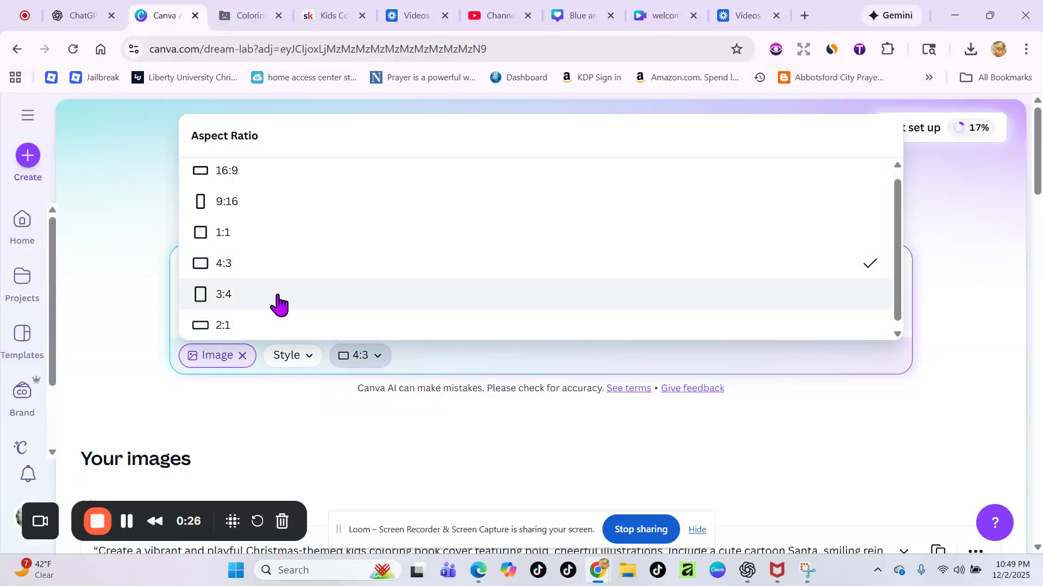
left_click(277, 298)
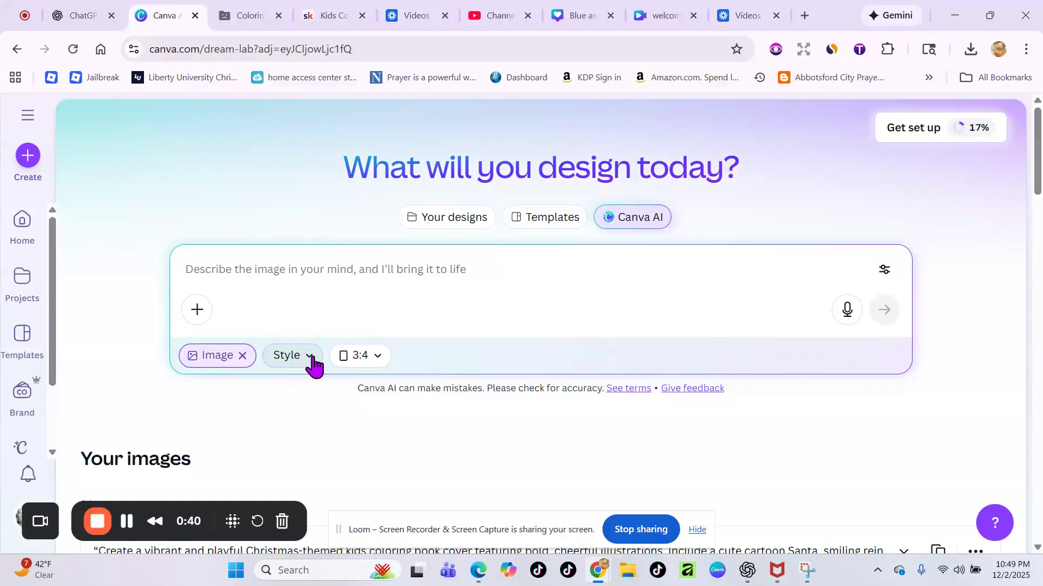
- Start the image prompt with "I want to create a self care journal for single moms"
left_click(281, 270)
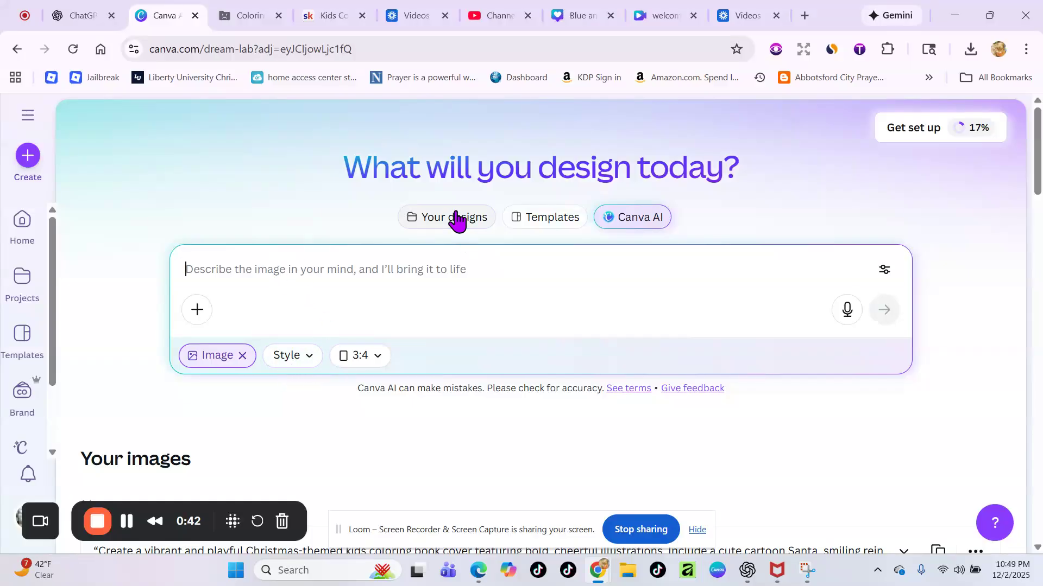
type("i")
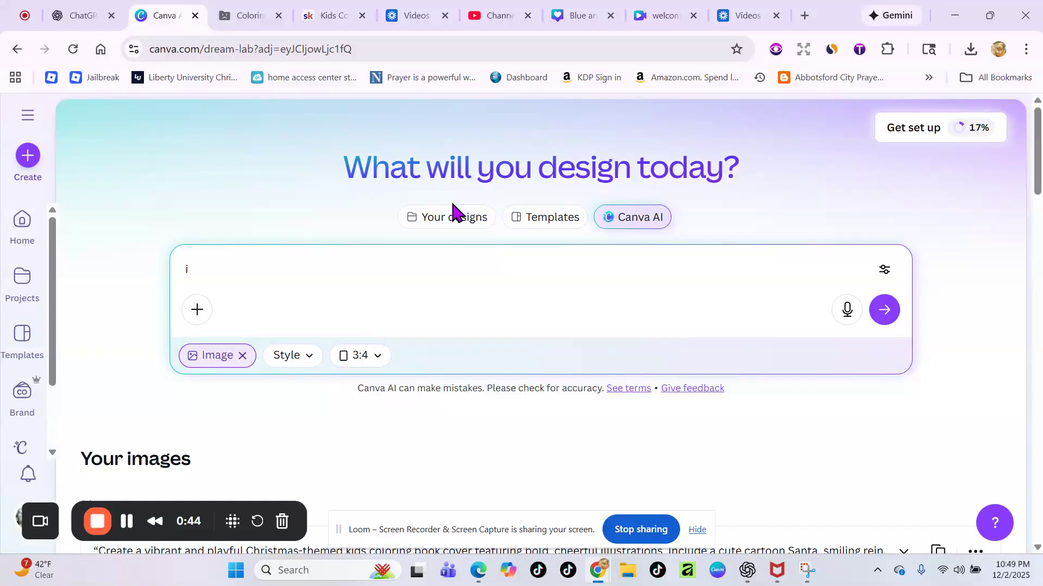
key("BackSpace")
type("I want to crea")
key("BackSpace")
type("te a self care jou")
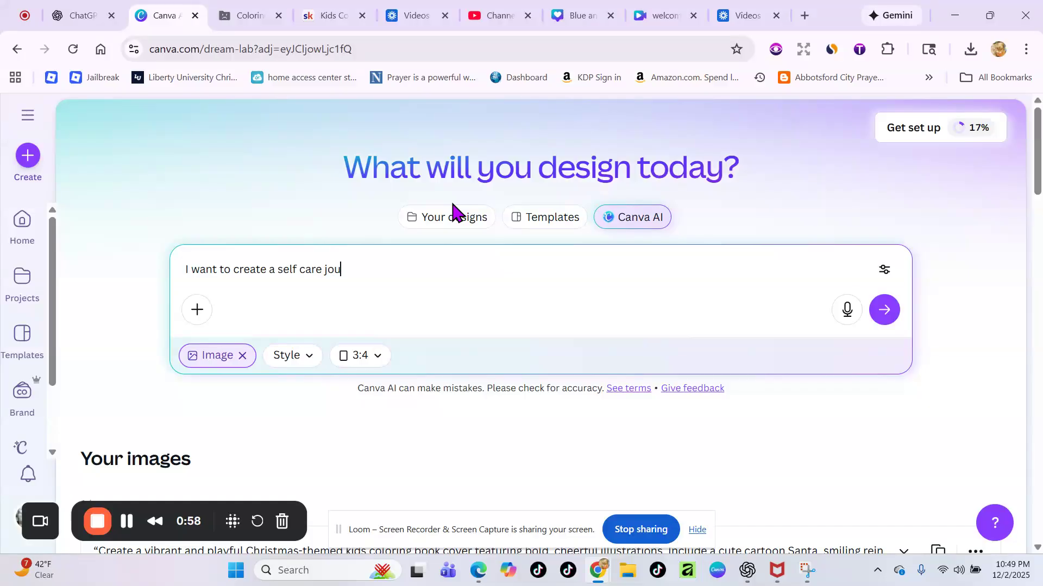
type("rnal for single mons")
key("BackSpace")
type("ms ")
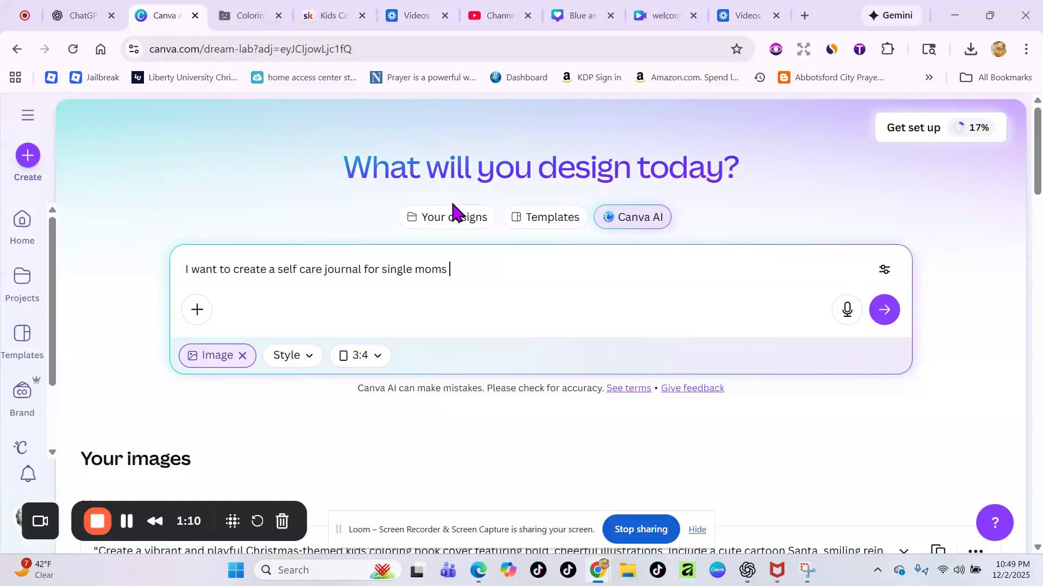
- Continue the image prompt with "struggling with everyday challenges please create a cover and make the colors vibrant"
type("struggling wi")
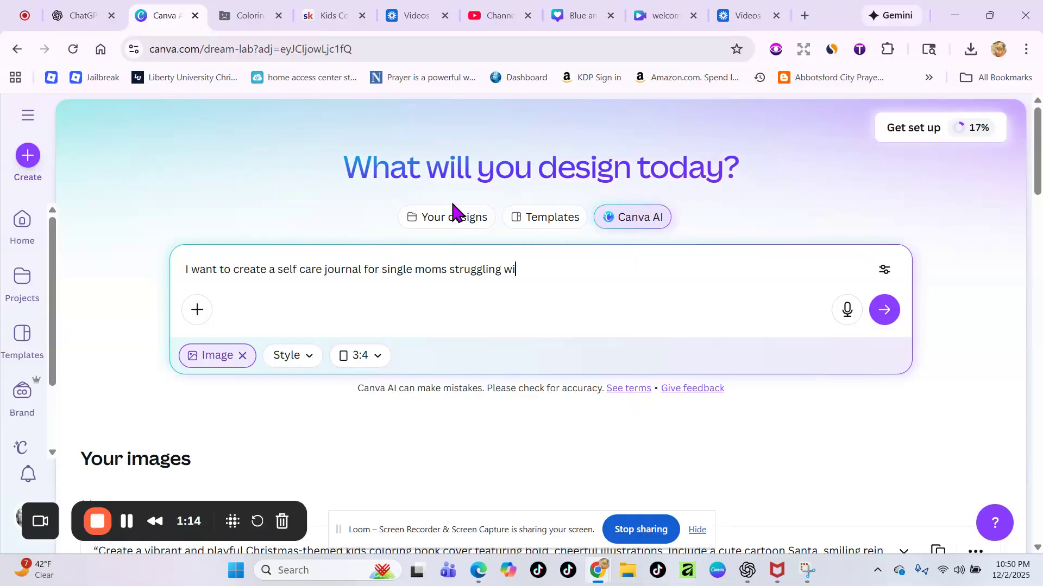
type("th everyday chal")
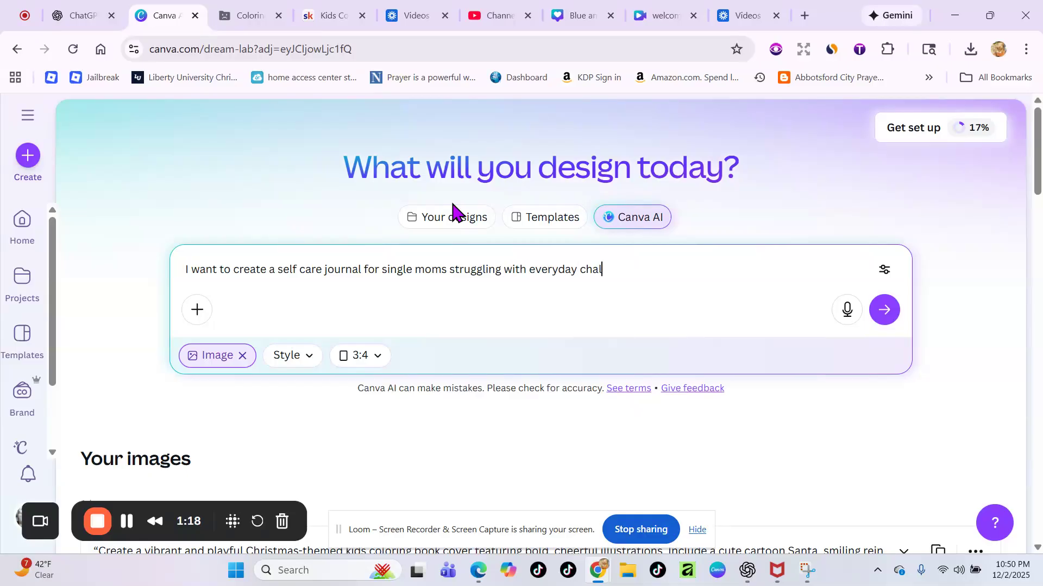
type("lenges please creat a cover")
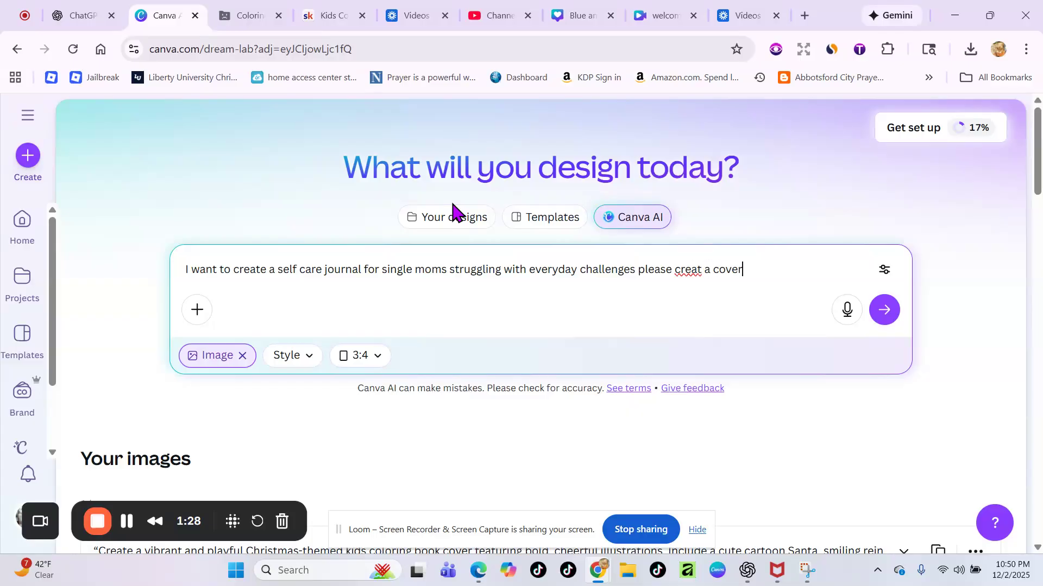
key("BackSpace")
key("BackSpace")
key("BackSpace")
key("BackSpace")
key("BackSpace")
key("BackSpace")
key("BackSpace")
key("BackSpace")
type("e a cover and ma")
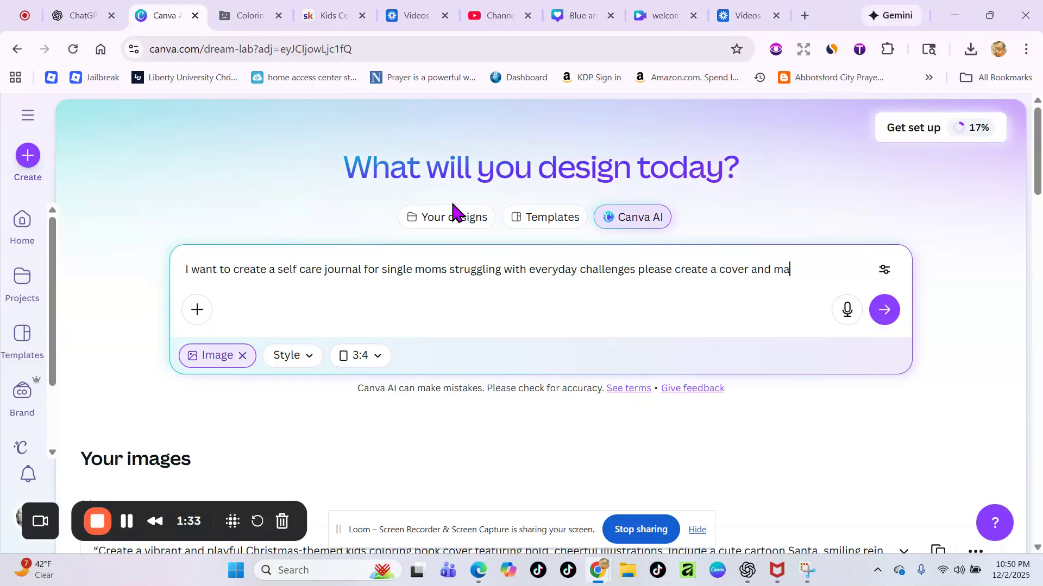
type("ke the colors vibrant")
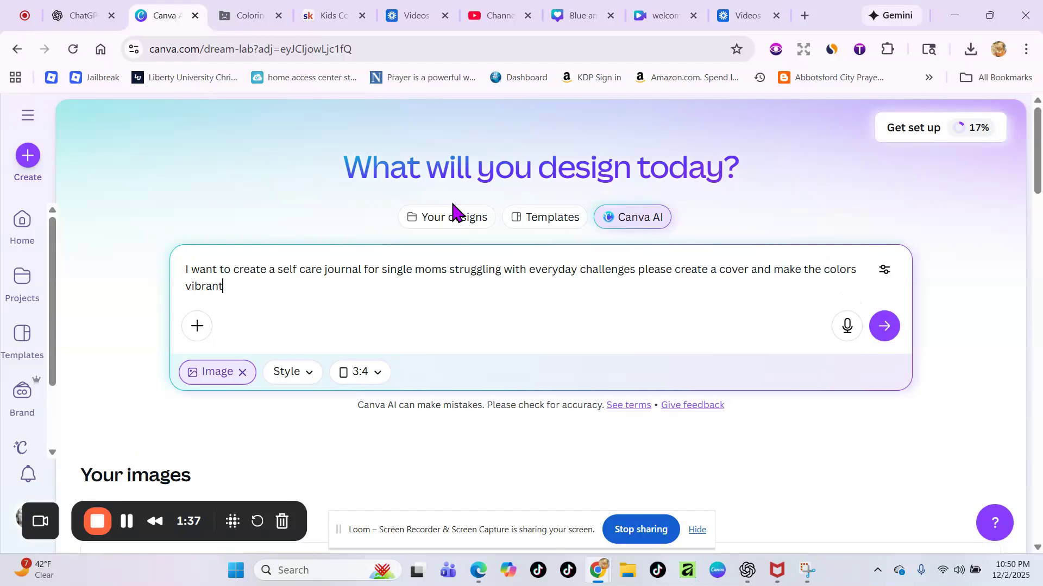
- Generate images from the single moms journal prompt and view the resulting covers
left_click(884, 326)
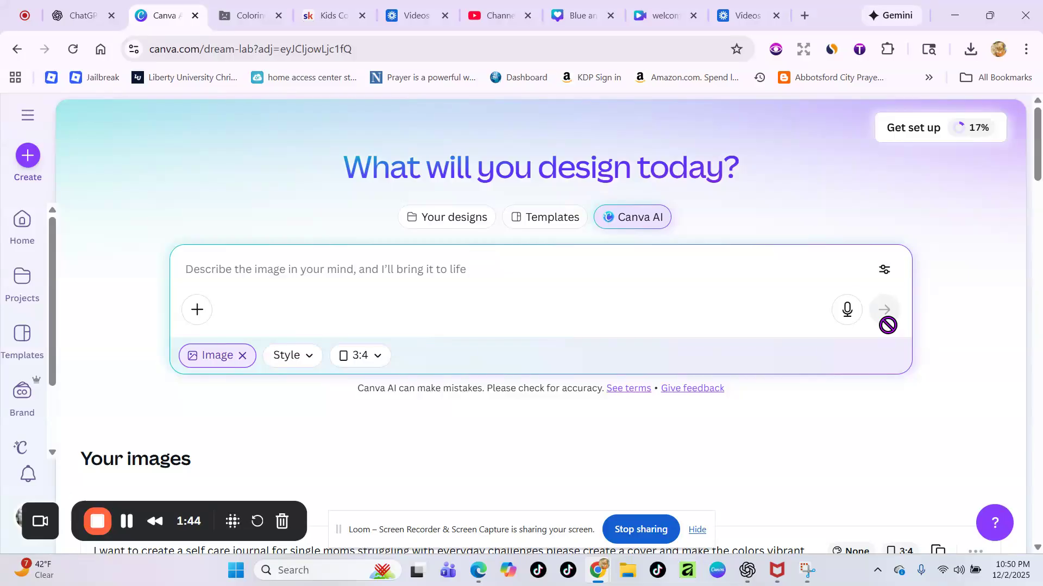
scroll(766, 404, "down", 3)
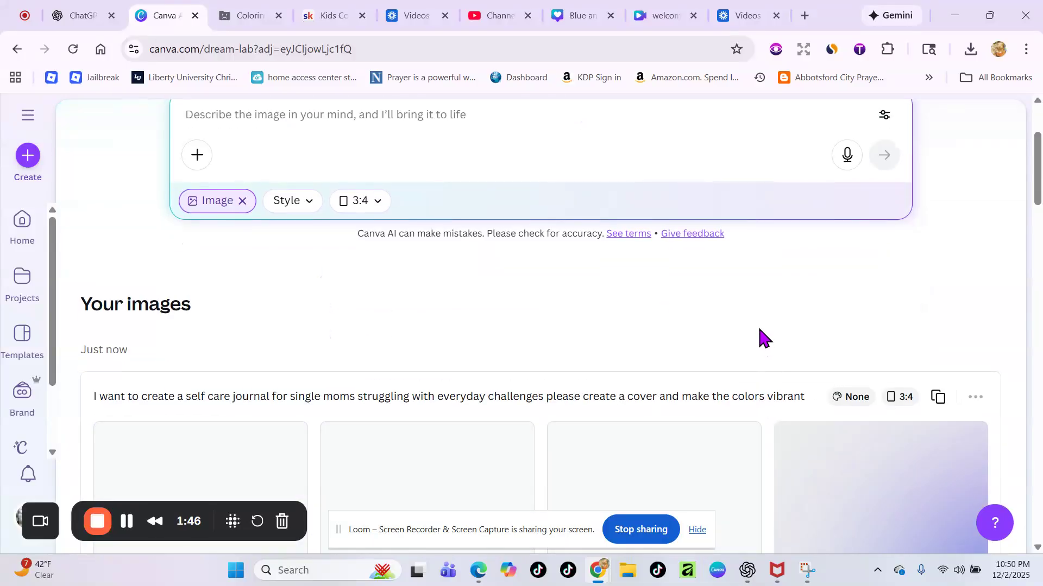
scroll(689, 217, "down", 5)
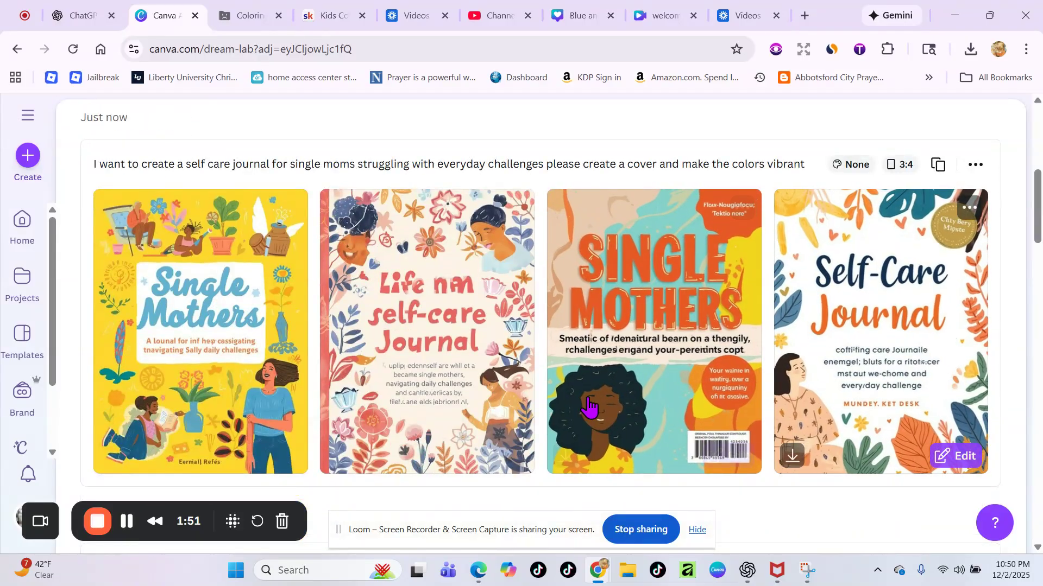
- Reuse the same prompt with the Smart style, generate a new set of covers and view them
left_click(936, 165)
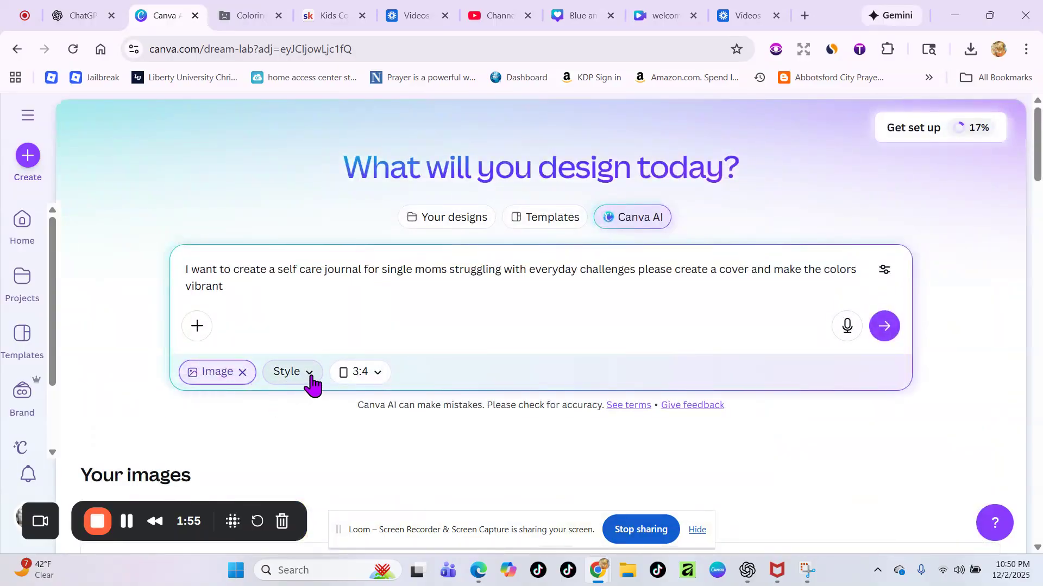
left_click(310, 378)
left_click(290, 160)
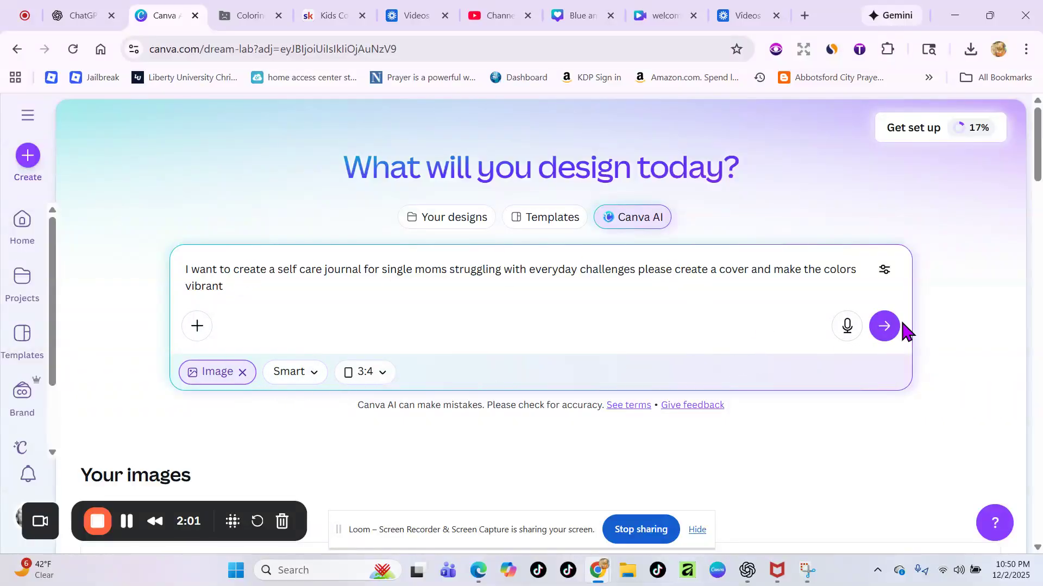
left_click(884, 326)
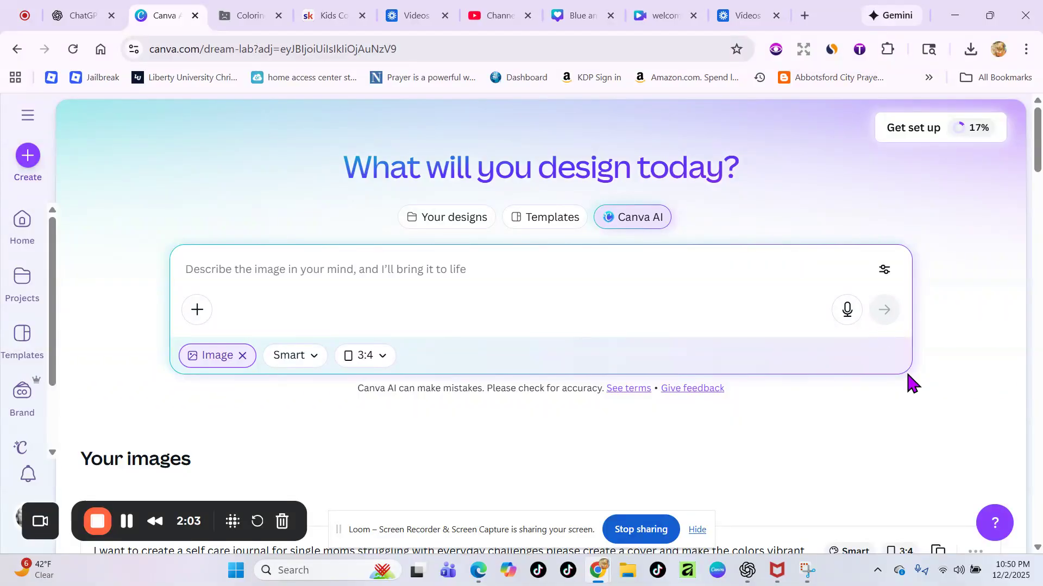
scroll(902, 379, "down", 1)
scroll(876, 347, "up", 1)
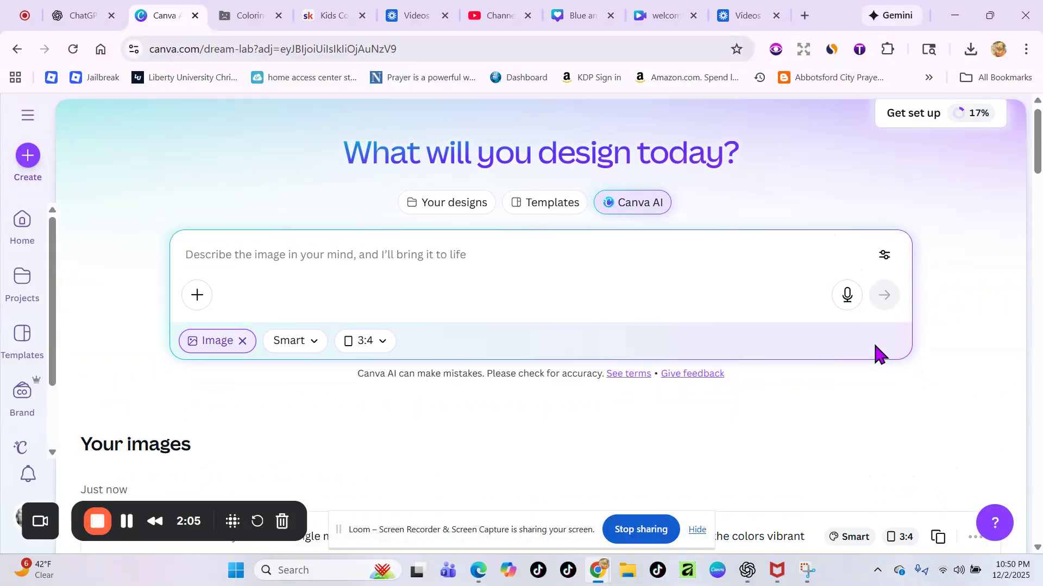
scroll(883, 352, "down", 6)
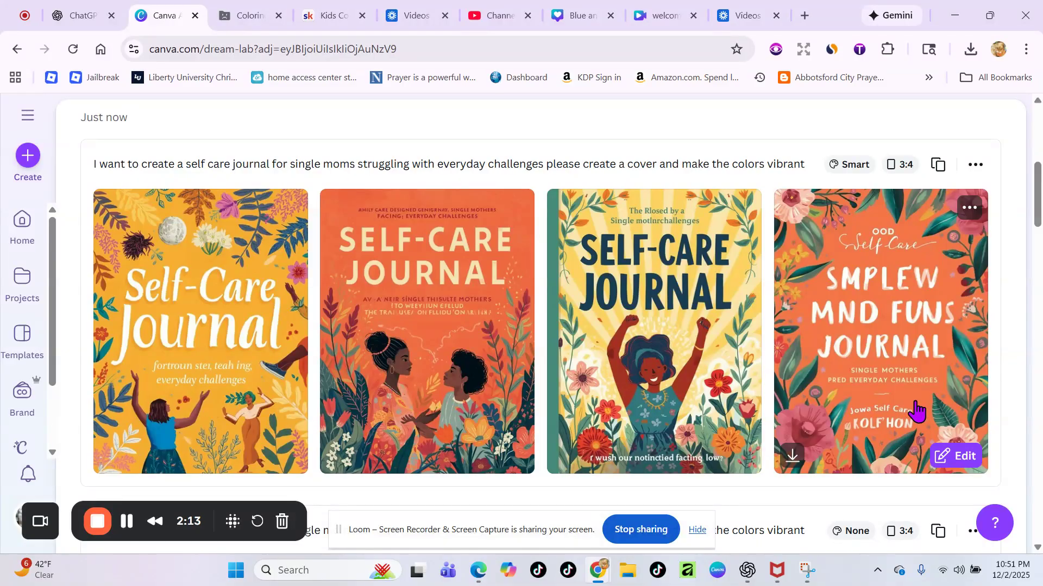
- Reuse the prompt again with the style set to None, generate another set of covers and view them
scroll(916, 411, "up", 5)
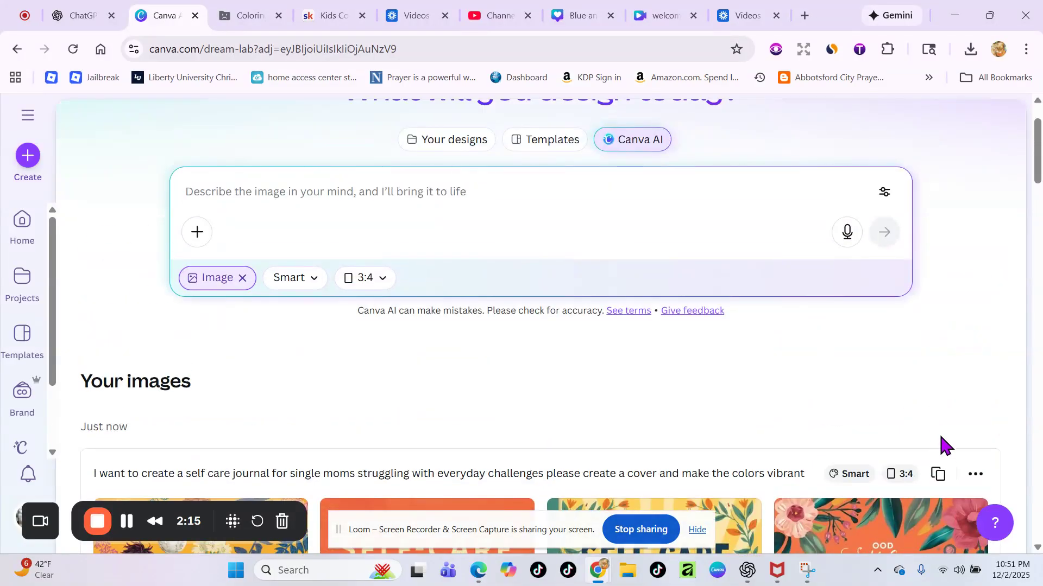
left_click(940, 474)
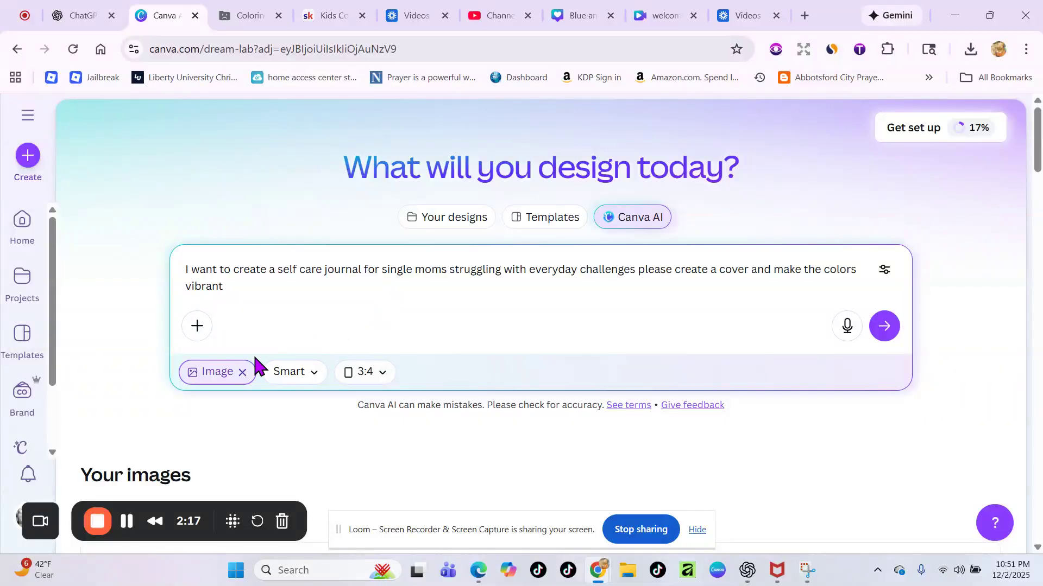
left_click(310, 375)
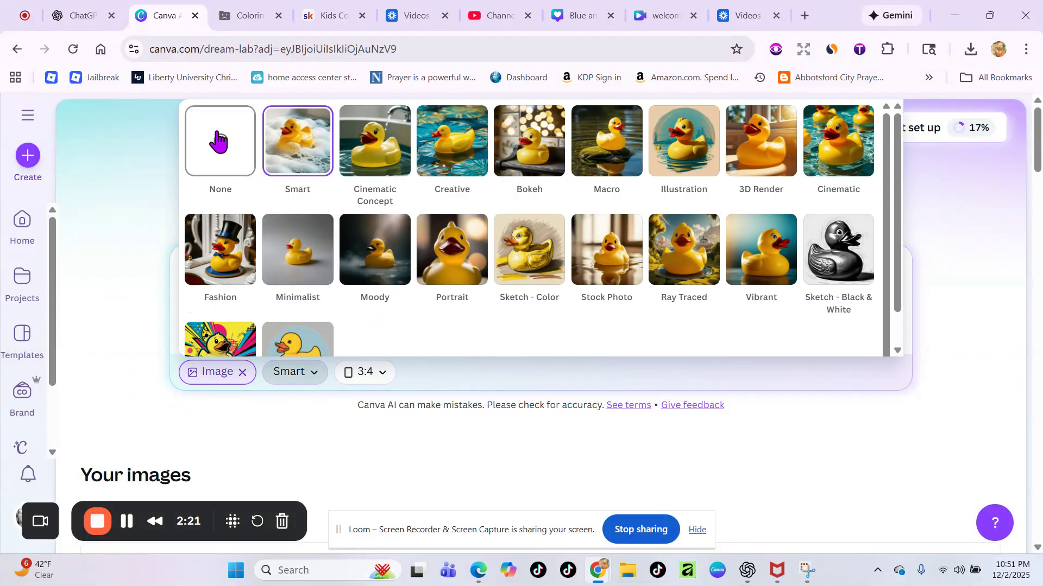
left_click(218, 136)
left_click(883, 327)
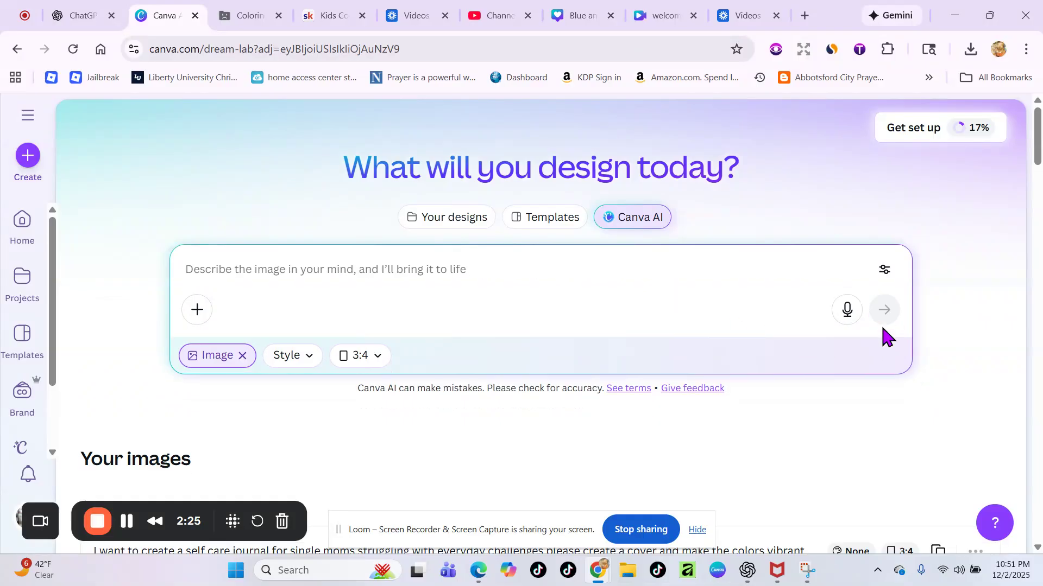
scroll(712, 445, "down", 5)
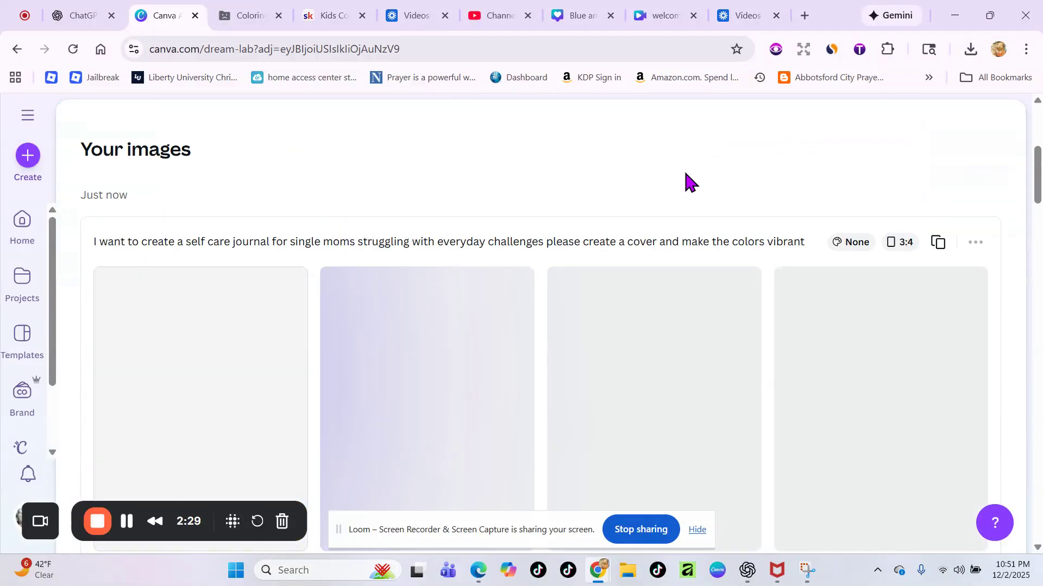
scroll(696, 200, "down", 1)
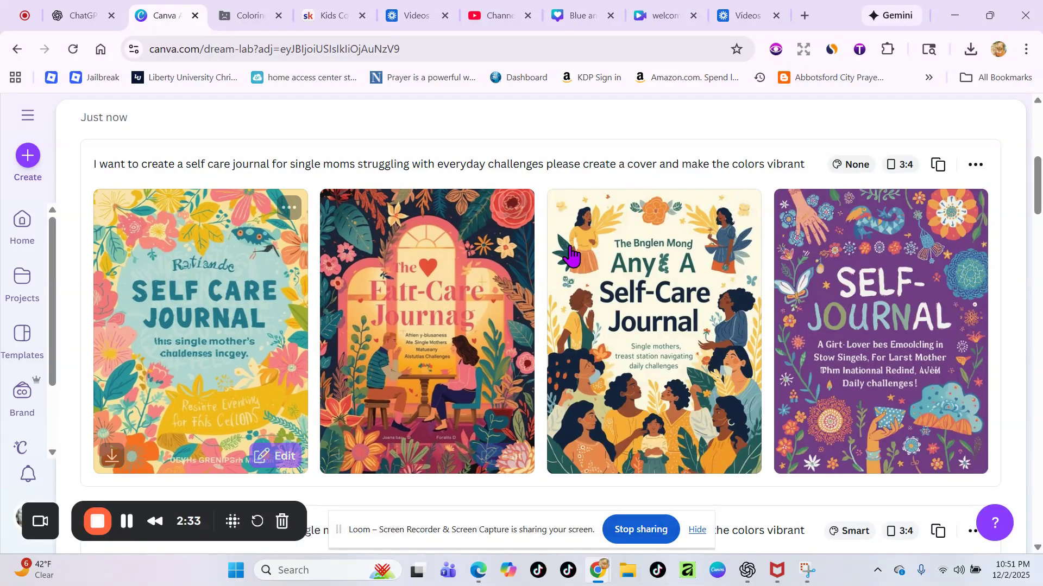
- Copy the last prompt back into the prompt field and delete the text following "I want to create a self care journal"
left_click(942, 171)
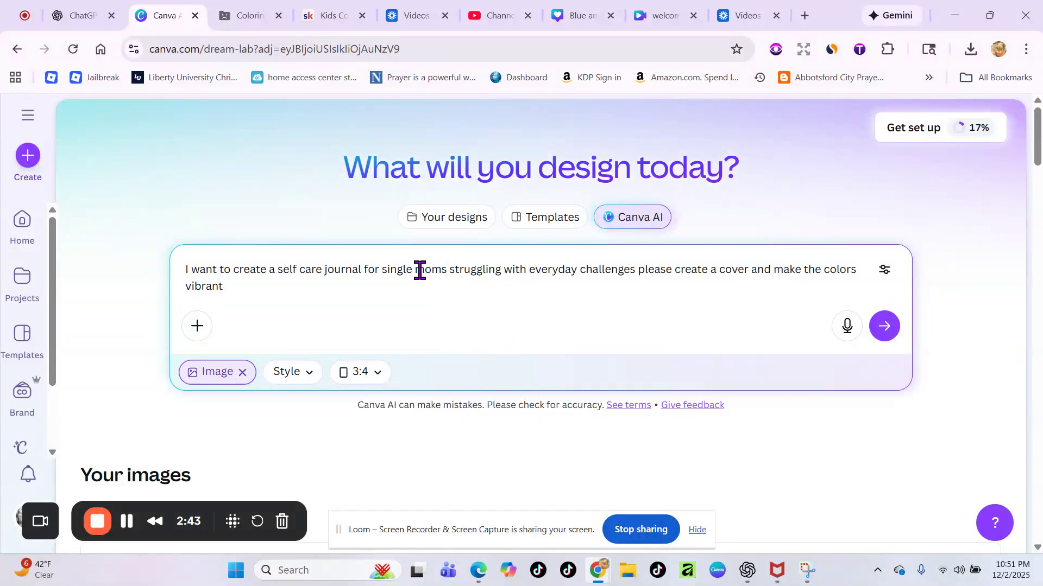
left_click(450, 270)
key("BackSpace")
key("BackSpace")
key("BackSpace")
key("BackSpace")
key("BackSpace")
key("BackSpace")
key("BackSpace")
key("BackSpace")
key("BackSpace")
key("BackSpace")
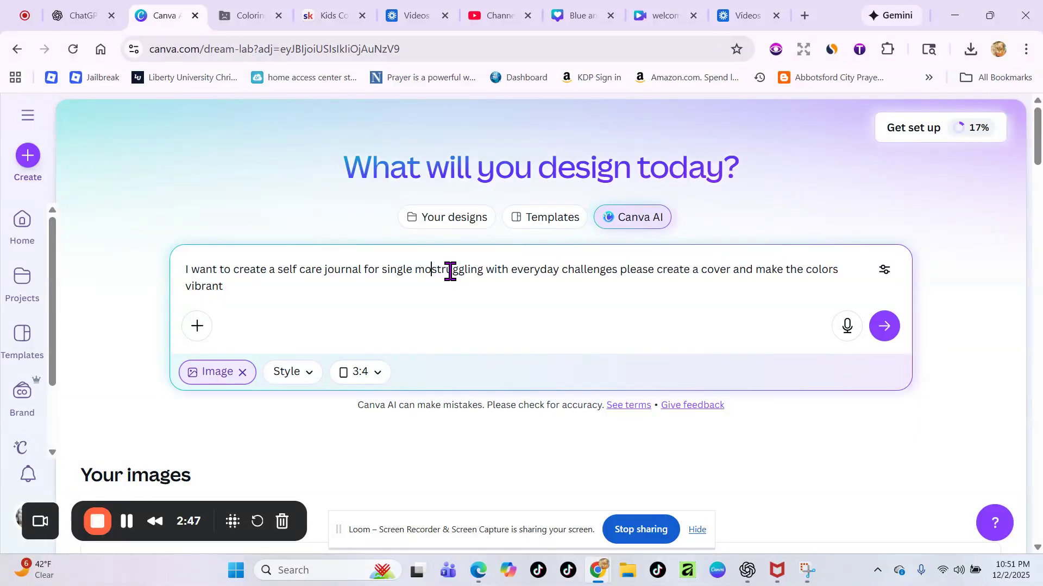
key("BackSpace")
key("BackSpace")
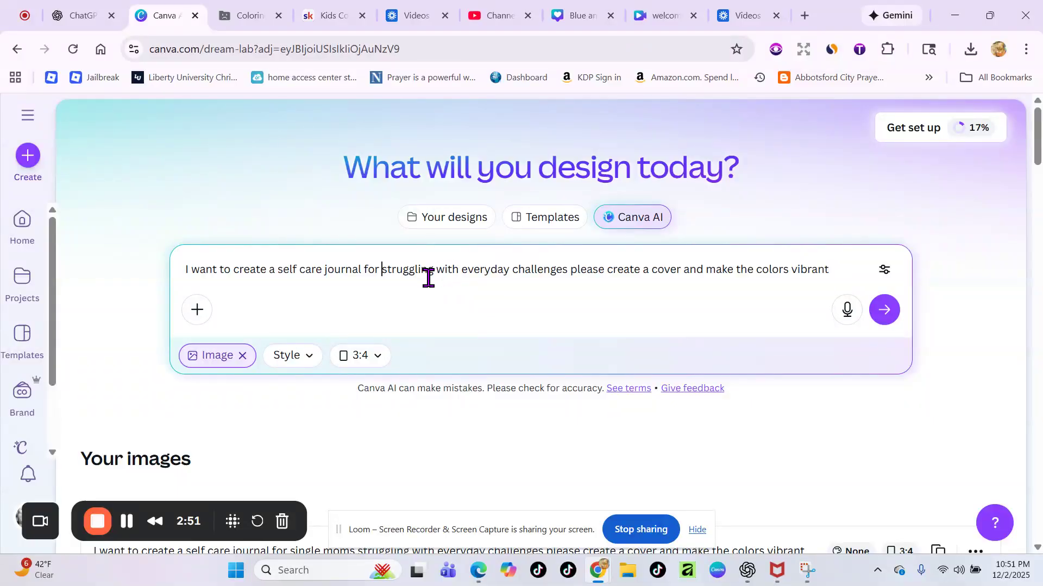
left_click_drag(384, 270, 850, 297)
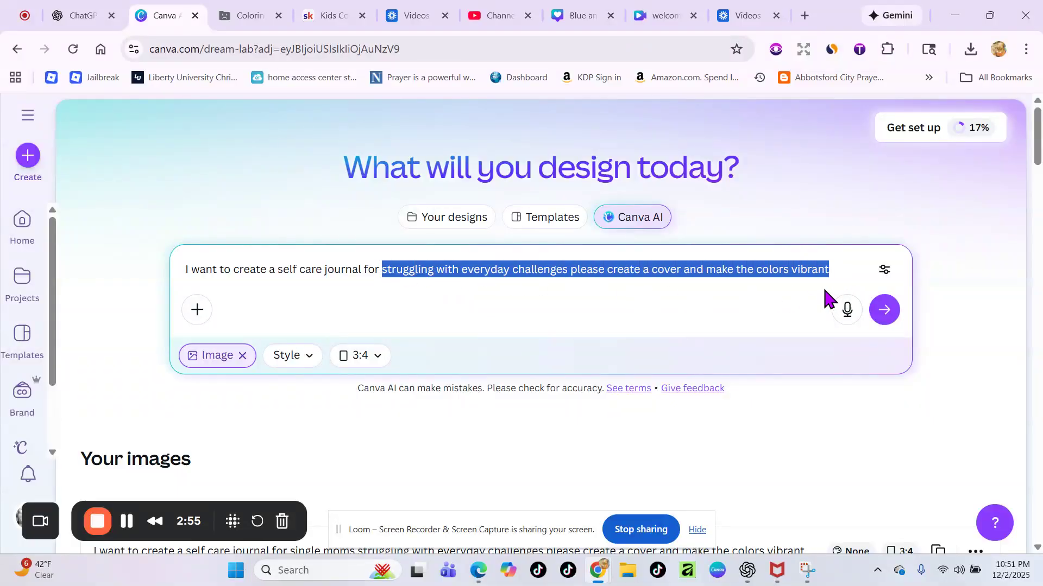
key("BackSpace")
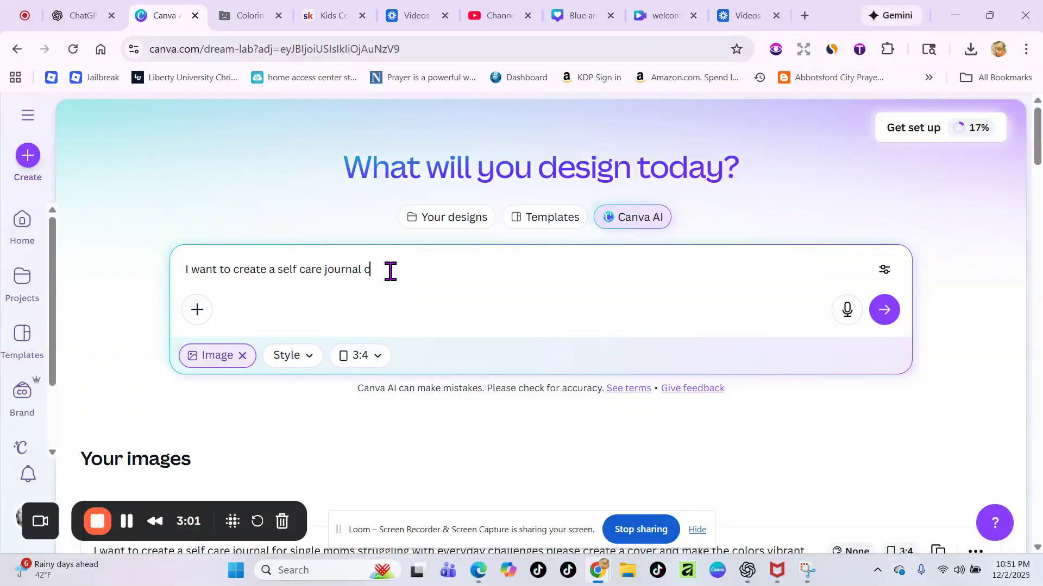
- Complete the shortened prompt with "can you create the cover and make the colors vibrant"
type("you create the")
type("coer")
type("ver an")
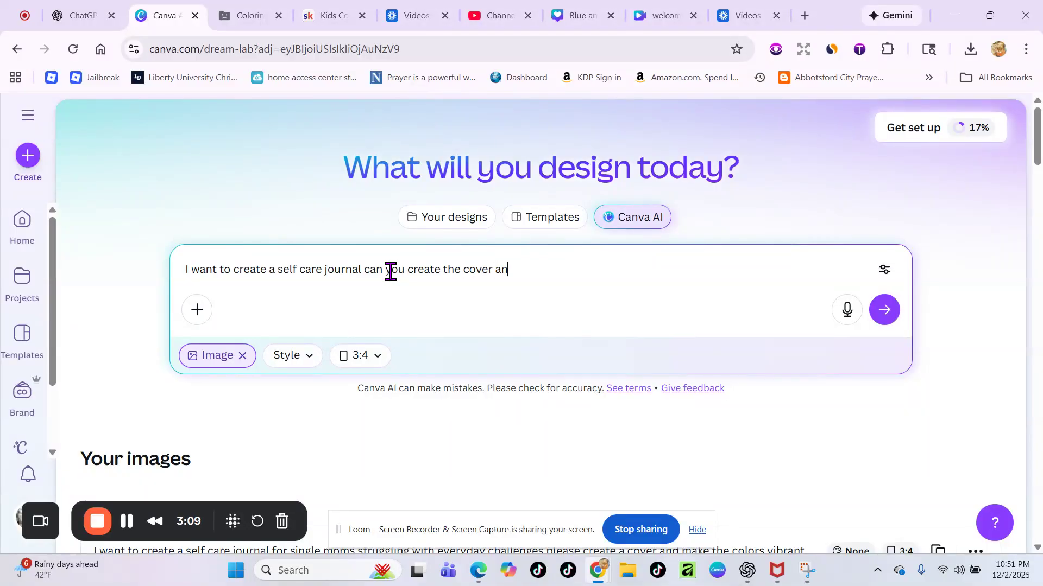
type("d make the colors vibrant")
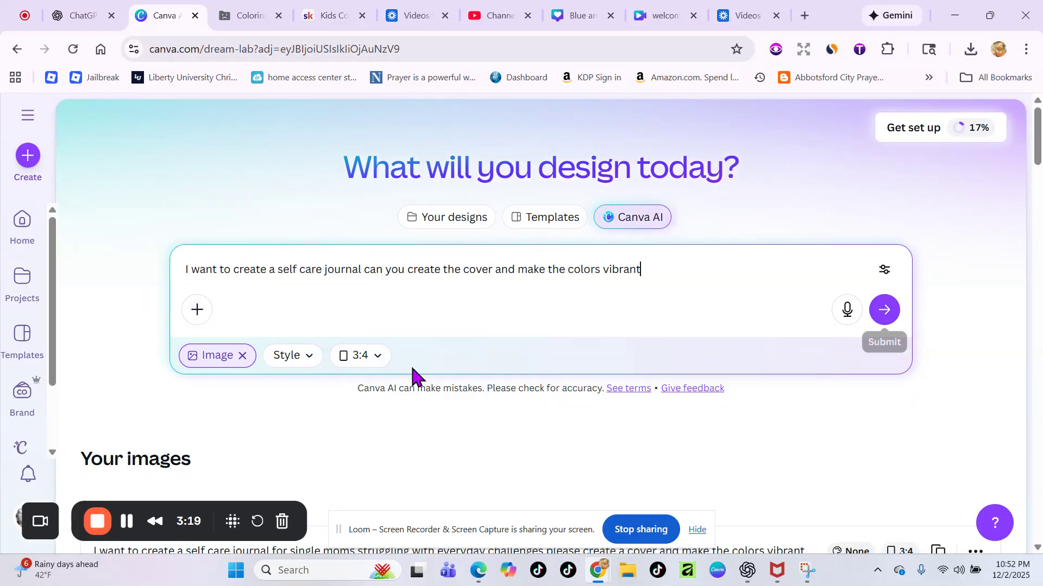
- Set the style to None and generate covers from the shortened self care journal prompt
left_click(307, 365)
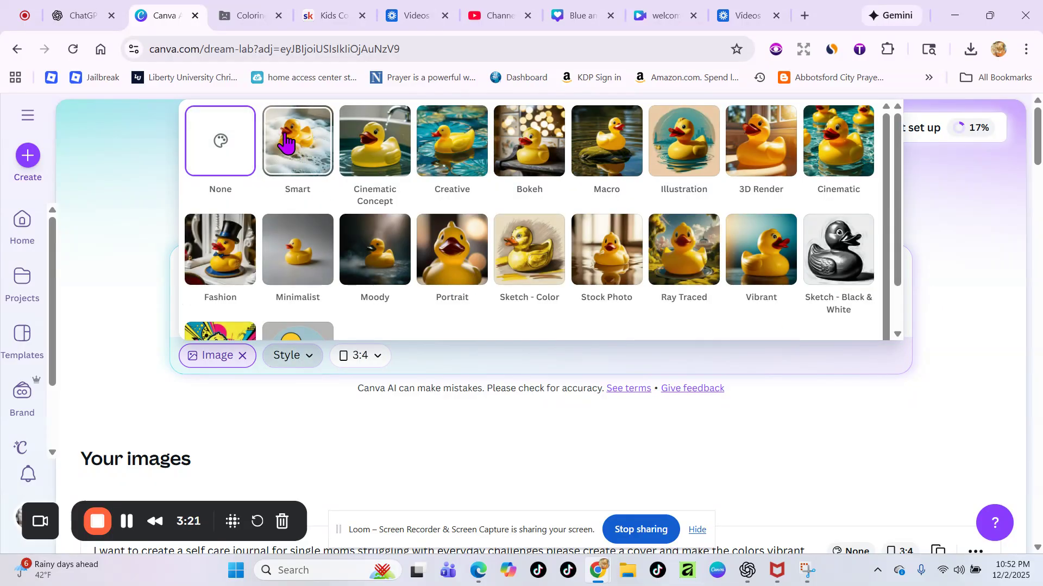
left_click(285, 134)
left_click(303, 360)
left_click(221, 140)
left_click(882, 312)
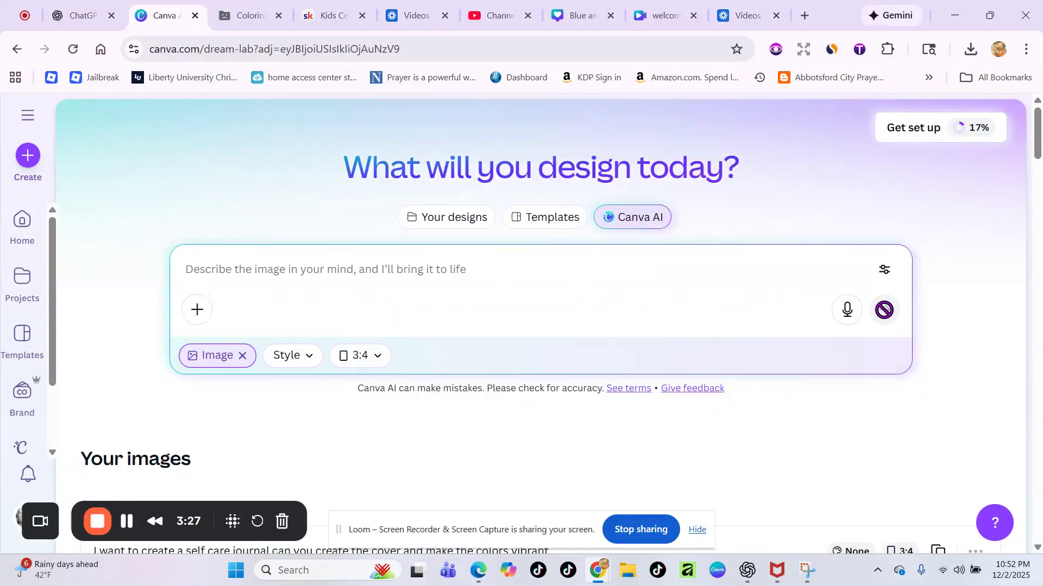
- View the latest covers, reuse their prompt with the style set to Creative, and generate another set
scroll(910, 366, "down", 5)
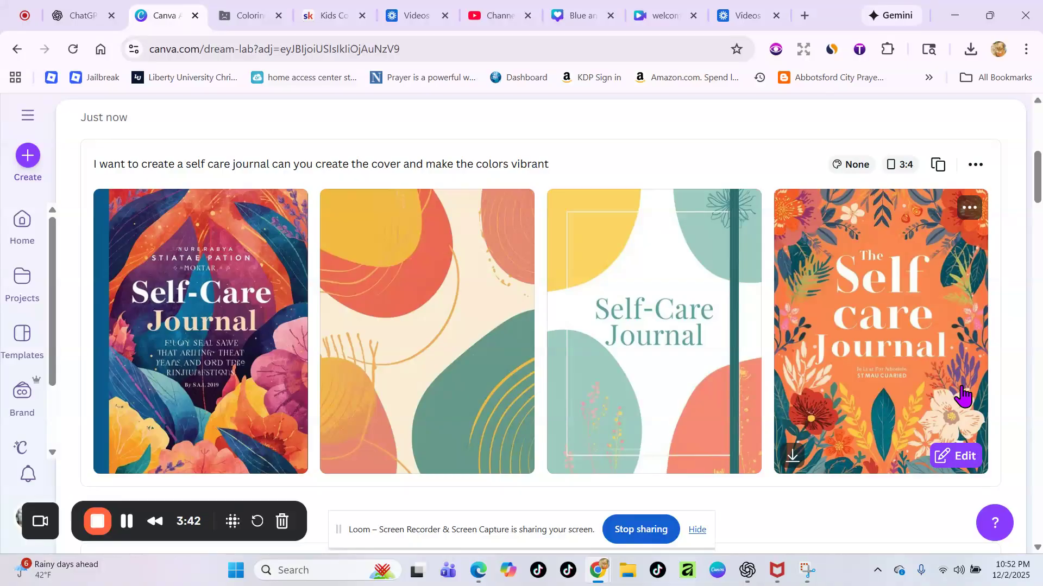
scroll(971, 393, "up", 5)
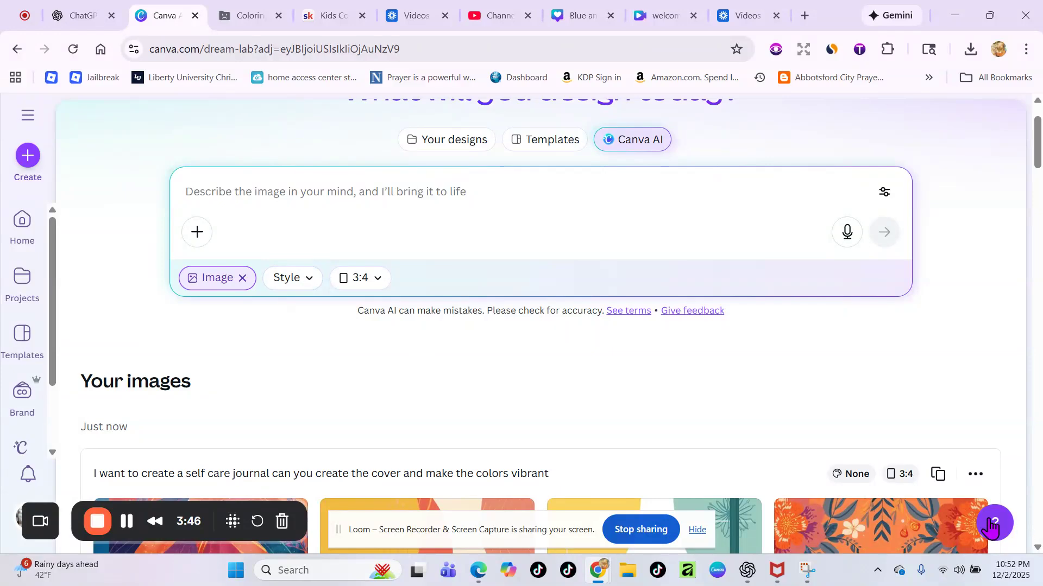
left_click(938, 474)
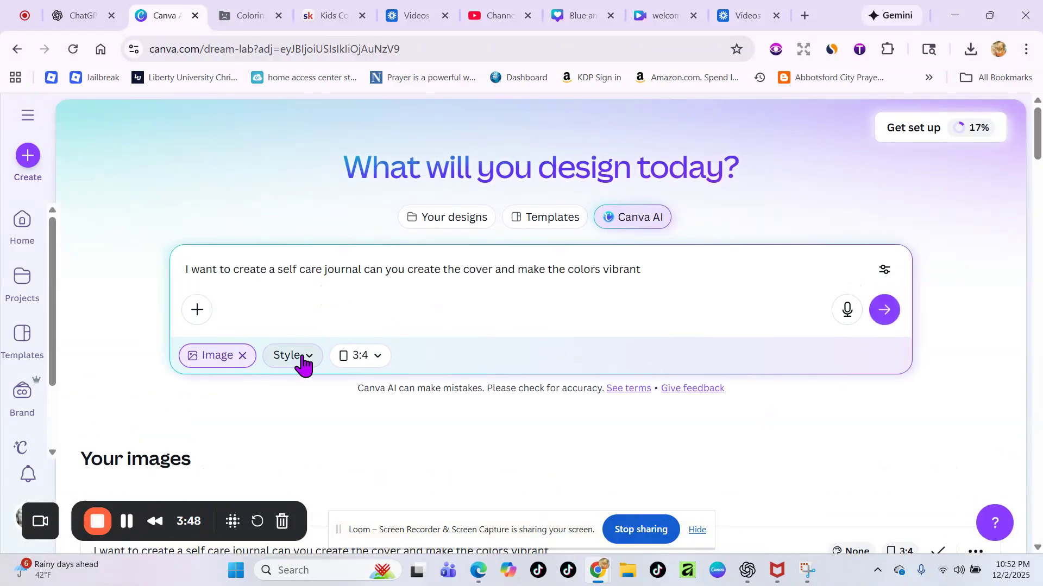
left_click(303, 358)
left_click(288, 163)
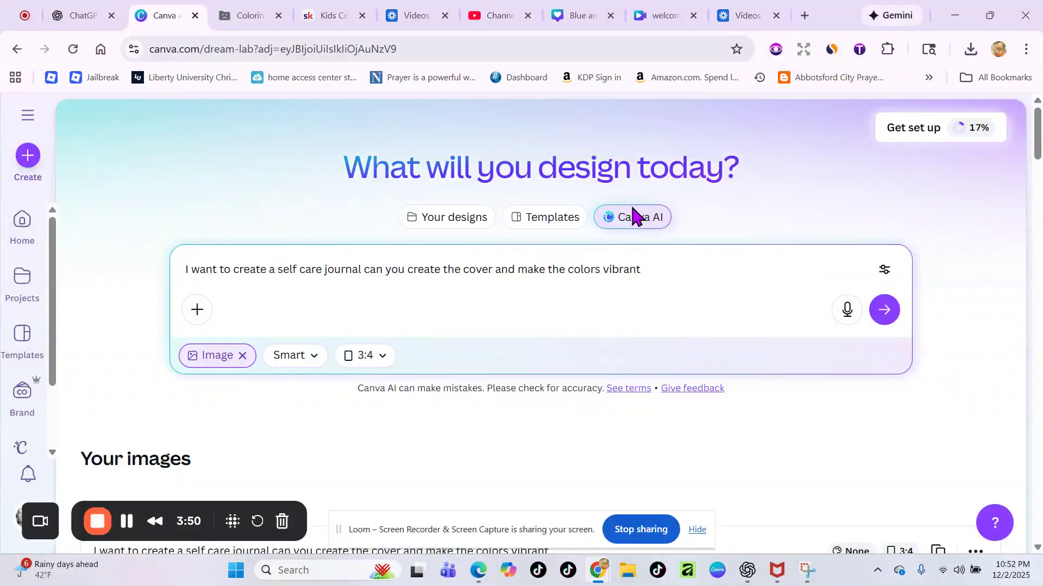
left_click(307, 362)
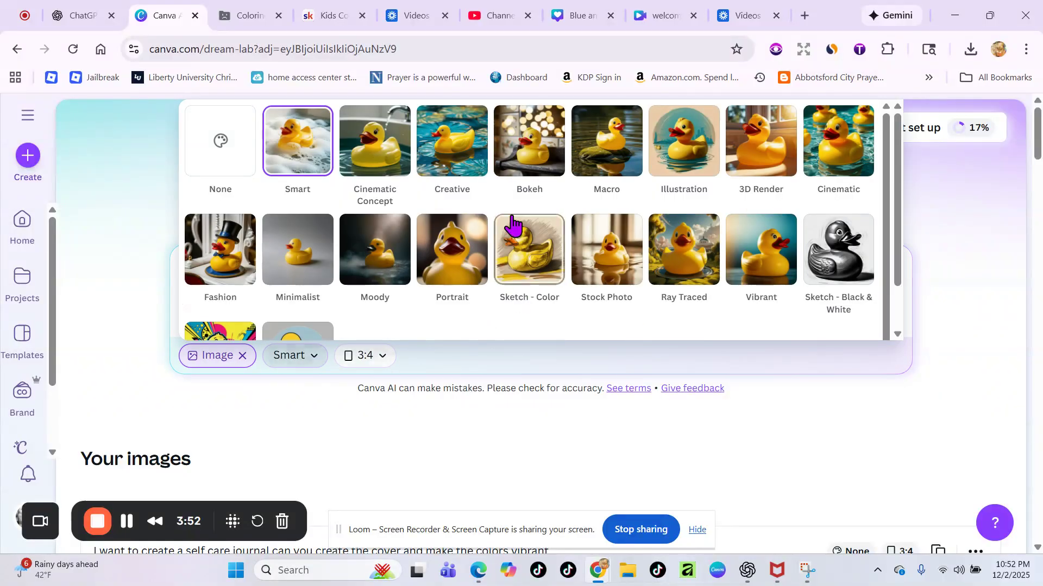
left_click(456, 152)
left_click(882, 308)
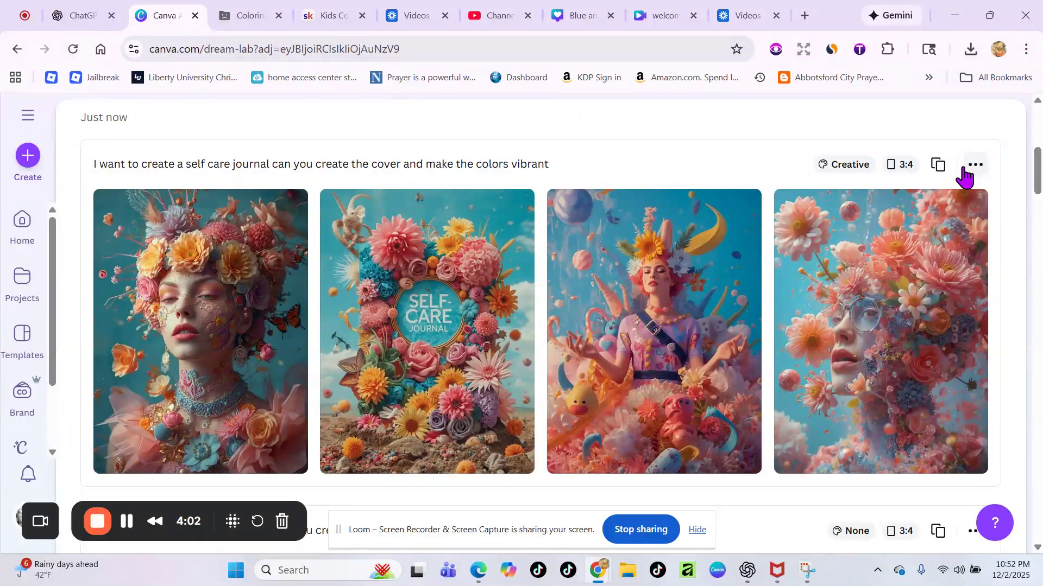
- Reuse the same self care journal prompt with the Smart style, generate covers and view them
scroll(782, 239, "up", 3)
scroll(775, 236, "up", 3)
left_click(935, 474)
left_click(325, 358)
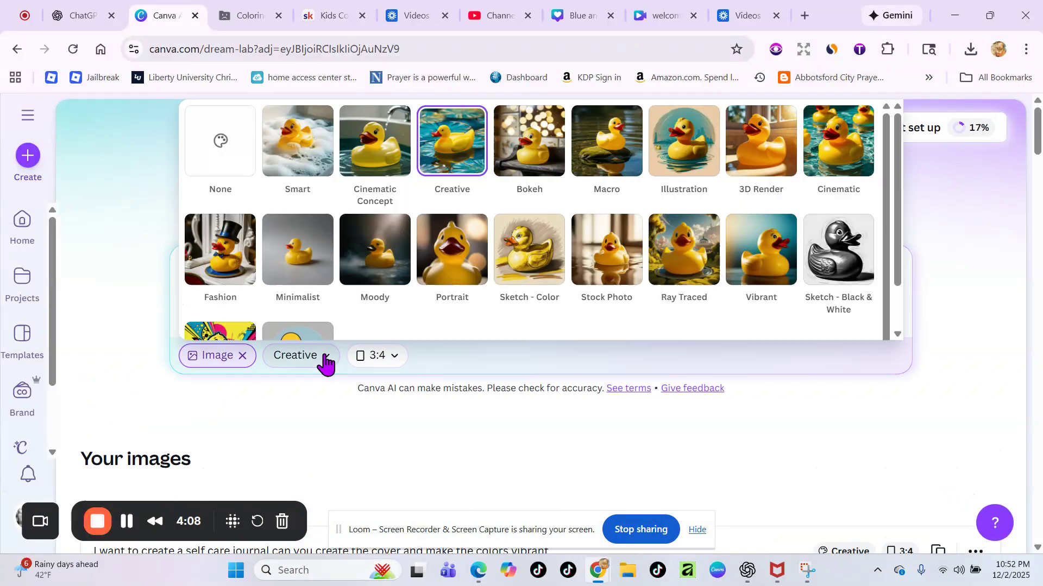
left_click(306, 154)
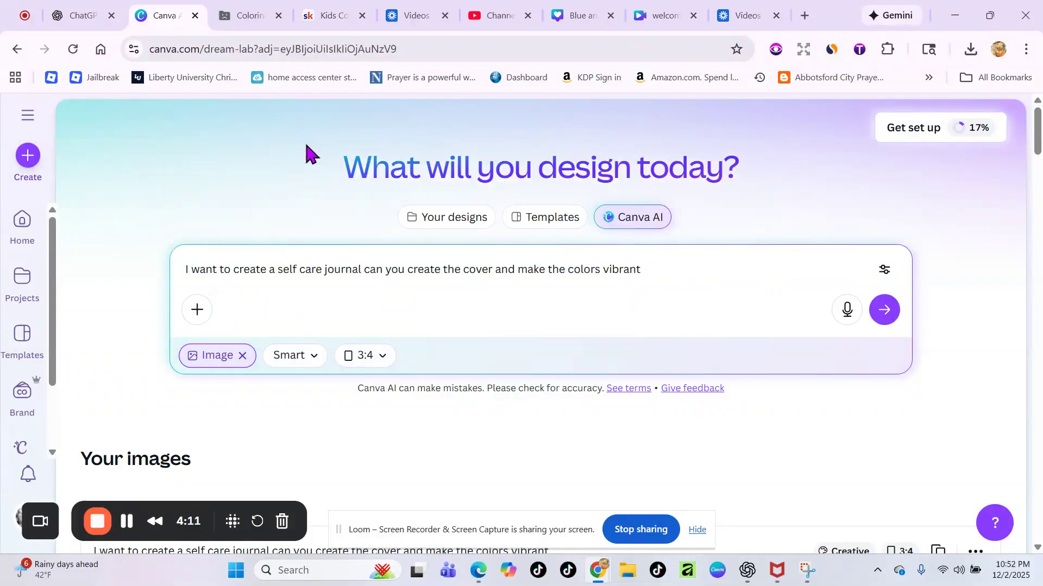
left_click(885, 310)
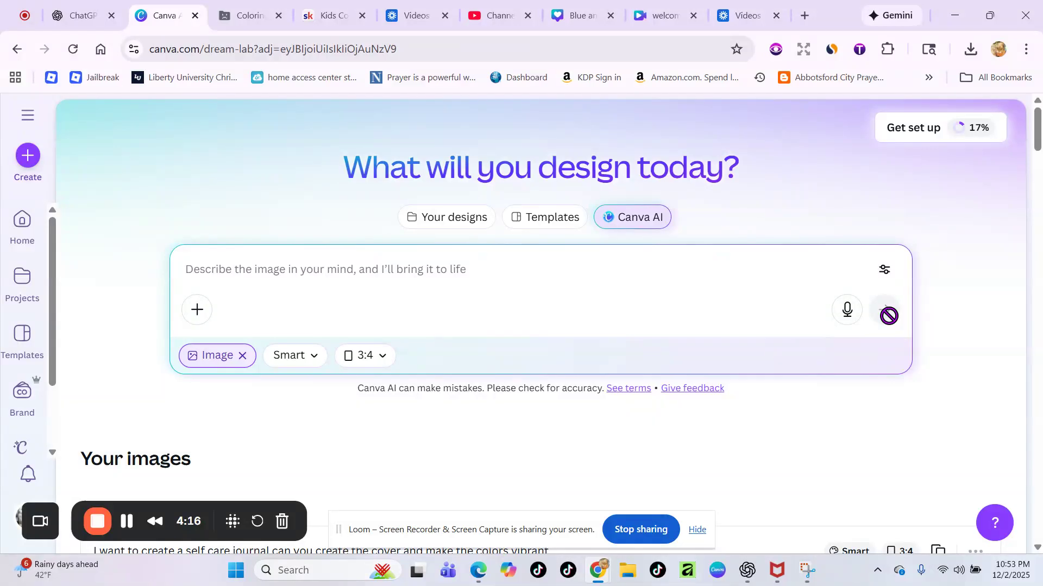
scroll(784, 344, "down", 5)
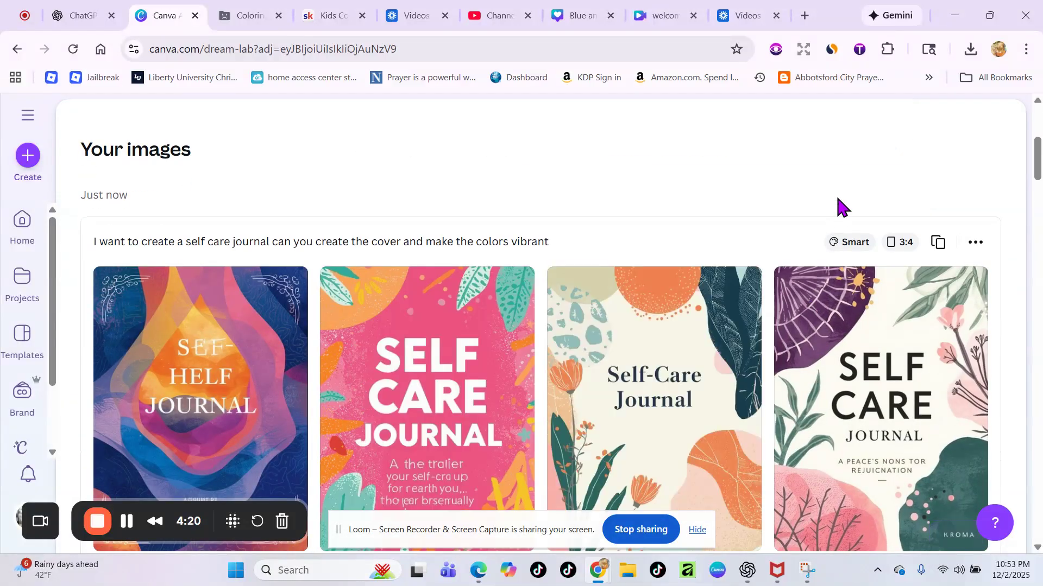
scroll(839, 206, "down", 1)
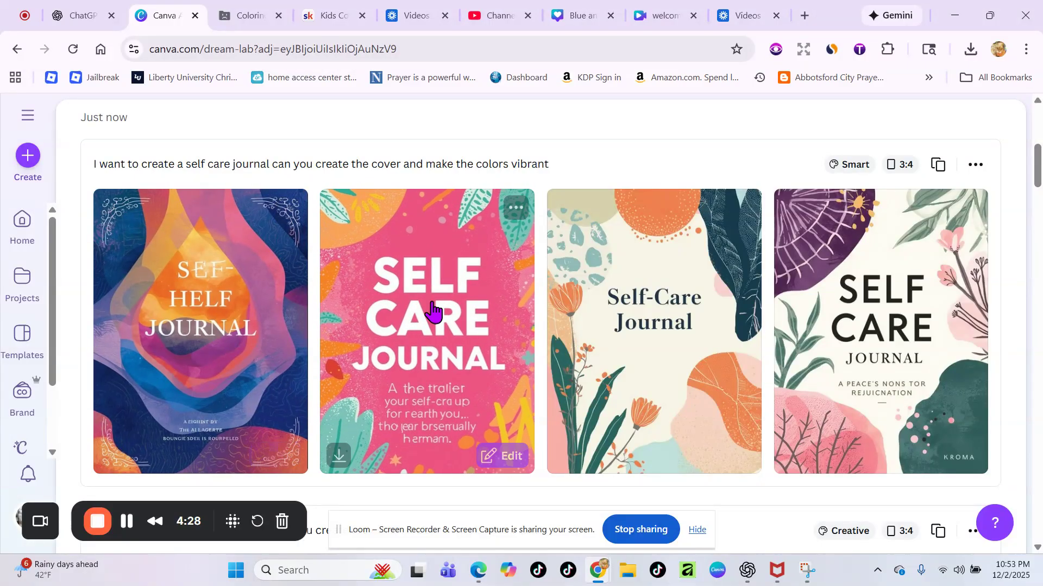
scroll(654, 314, "down", 1)
- Run the prompt again with the Smart style kept to get a second set of covers, and view it
scroll(657, 304, "up", 4)
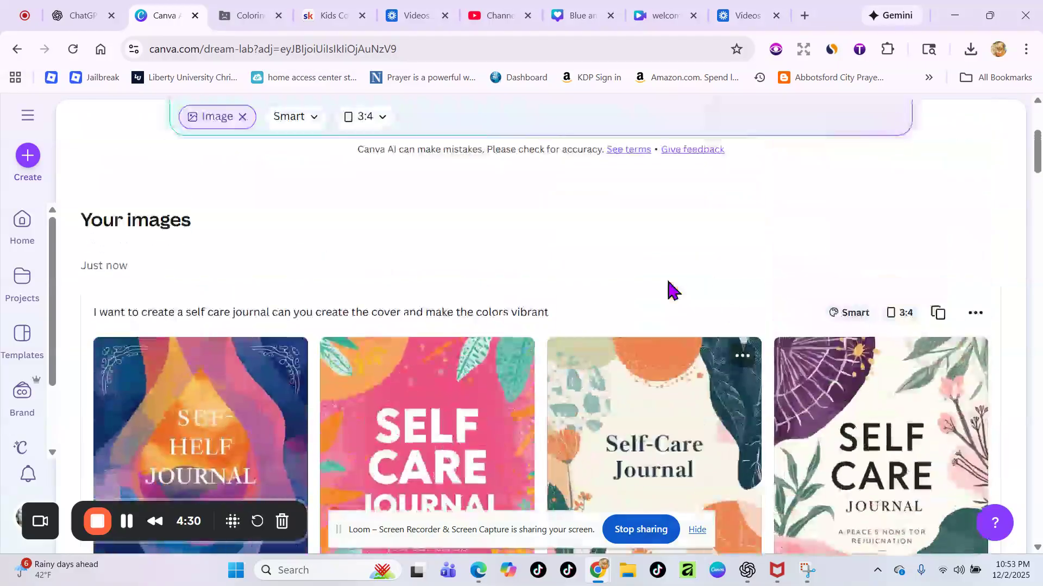
left_click(940, 321)
scroll(945, 325, "up", 3)
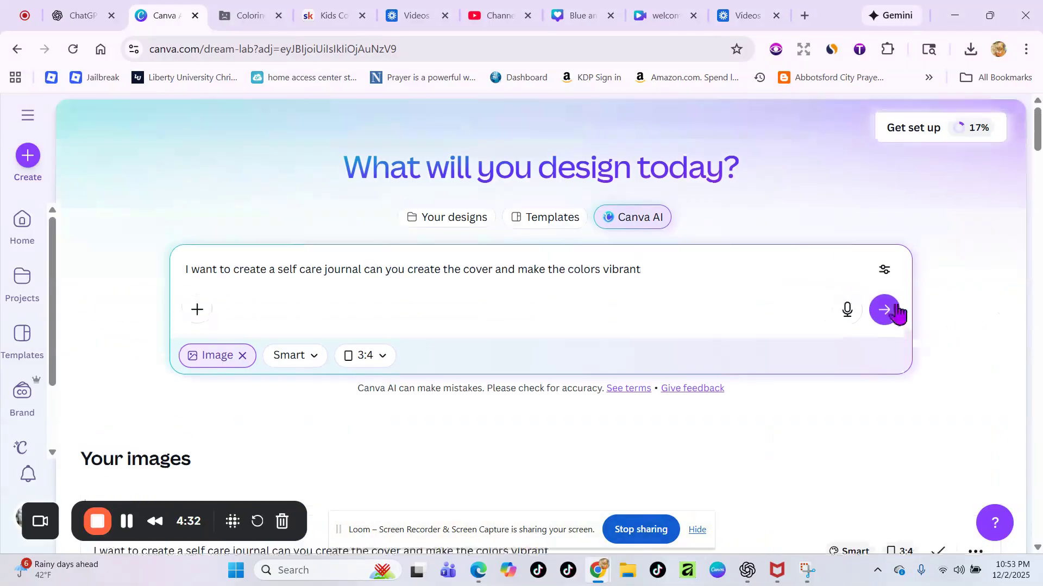
left_click(886, 307)
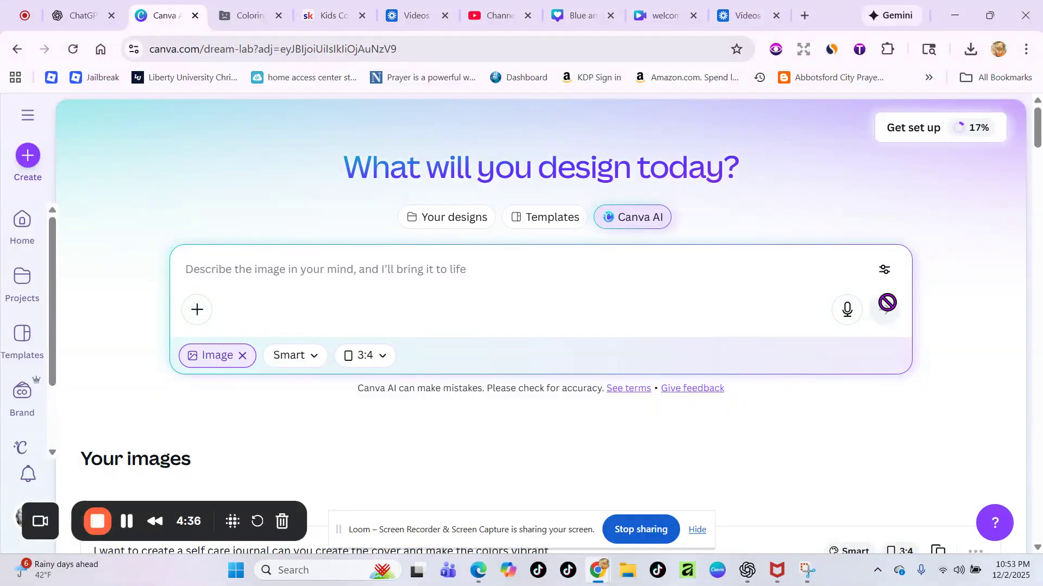
scroll(881, 304, "down", 5)
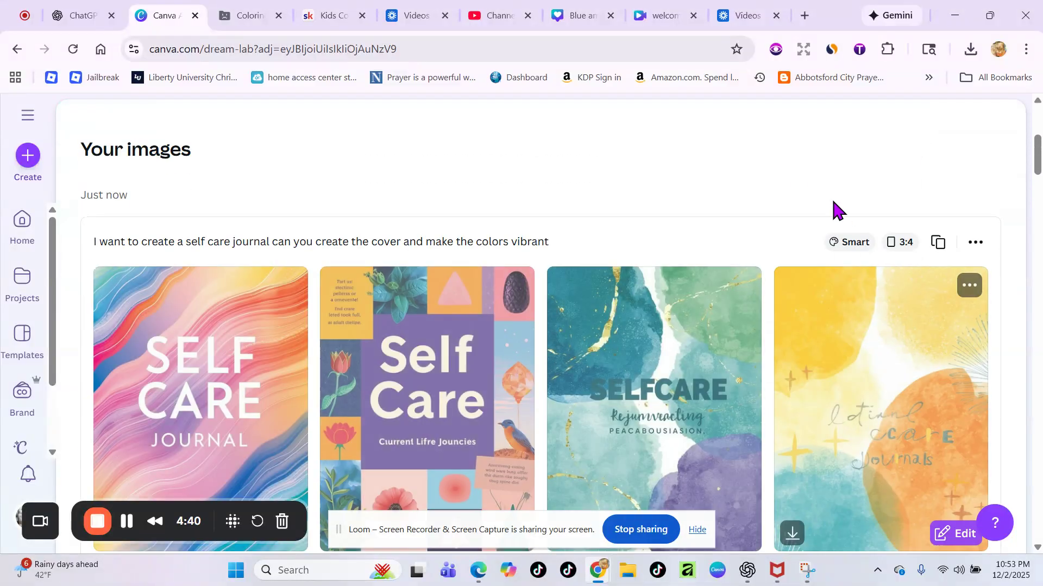
scroll(676, 206, "down", 2)
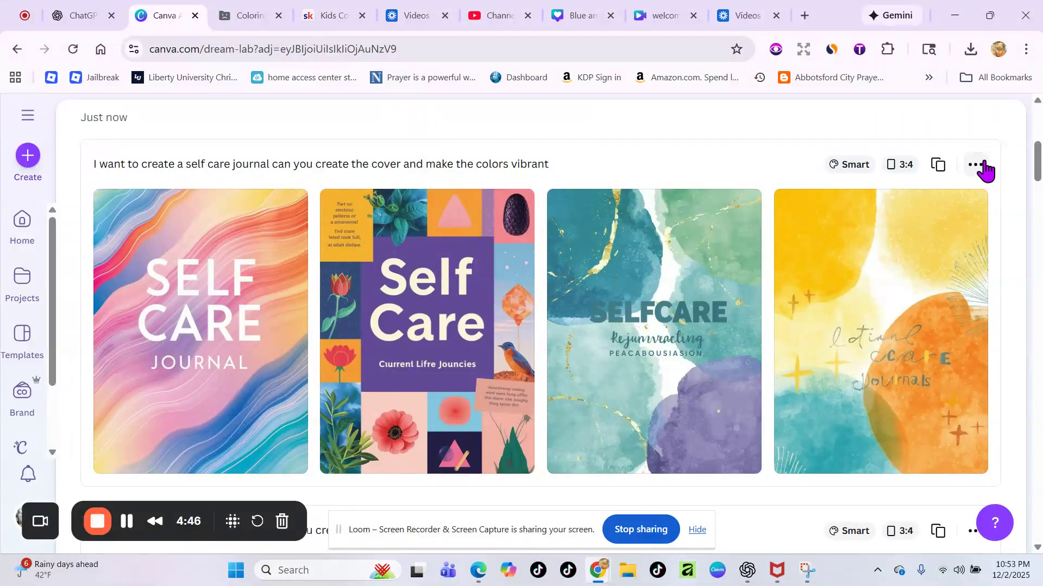
- Generate a third set of Smart-style covers from the same prompt and look through the results
left_click(937, 165)
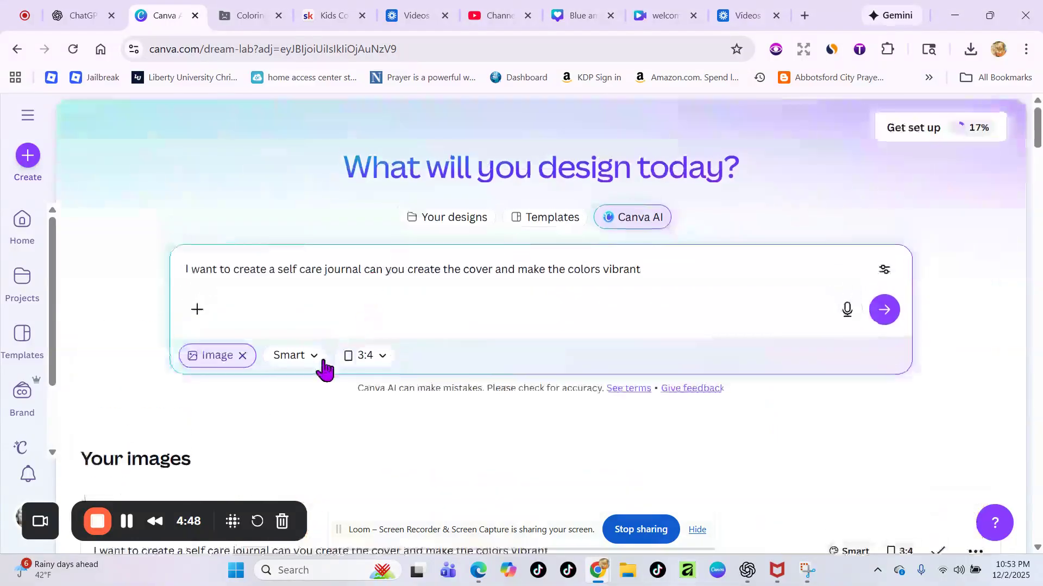
left_click(884, 310)
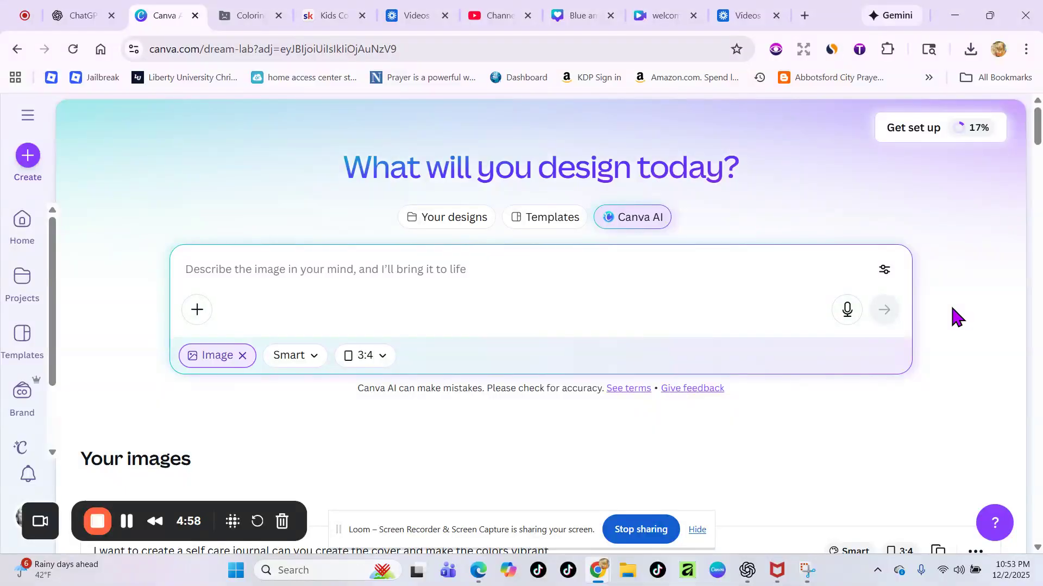
scroll(789, 420, "down", 6)
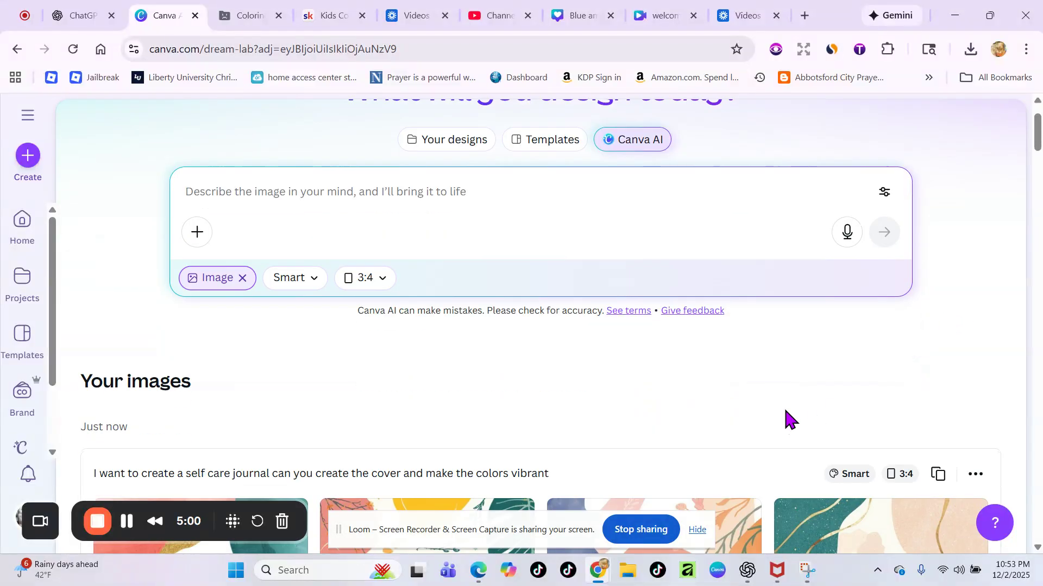
scroll(778, 288, "down", 2)
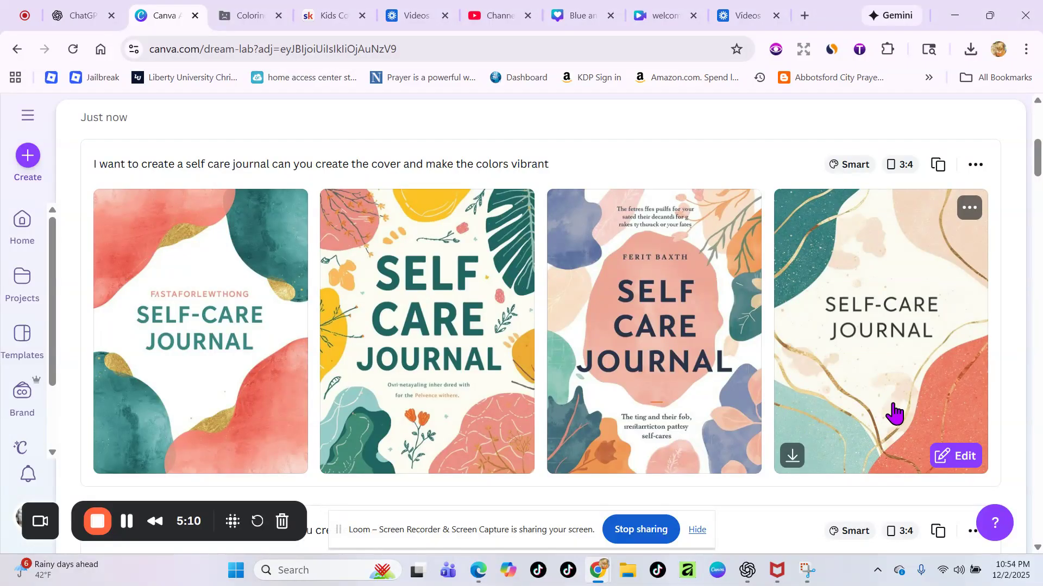
- Open the teal, coral and gold Self-Care Journal cover, download it and close its preview
left_click(875, 366)
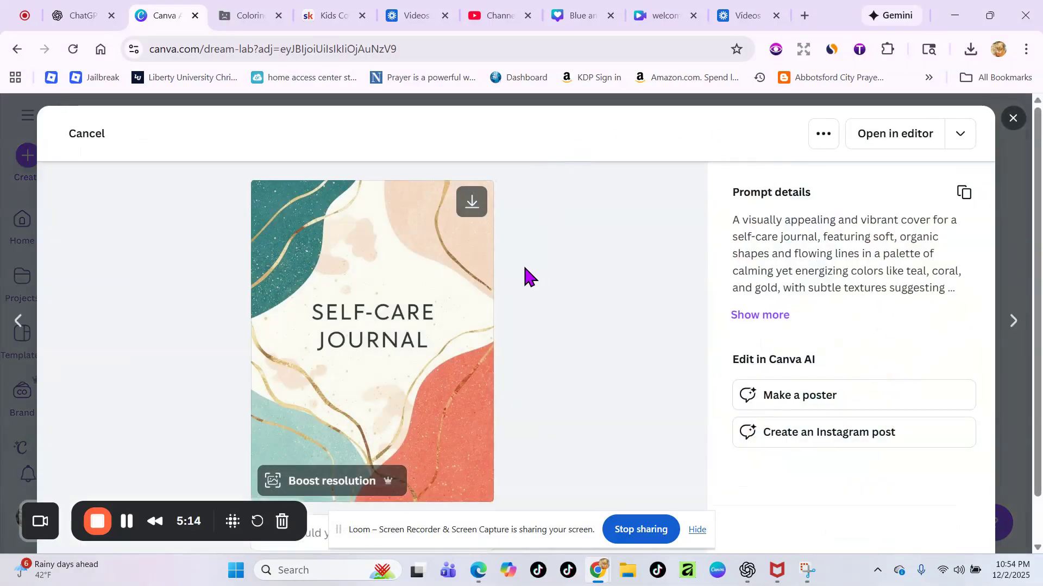
left_click(473, 204)
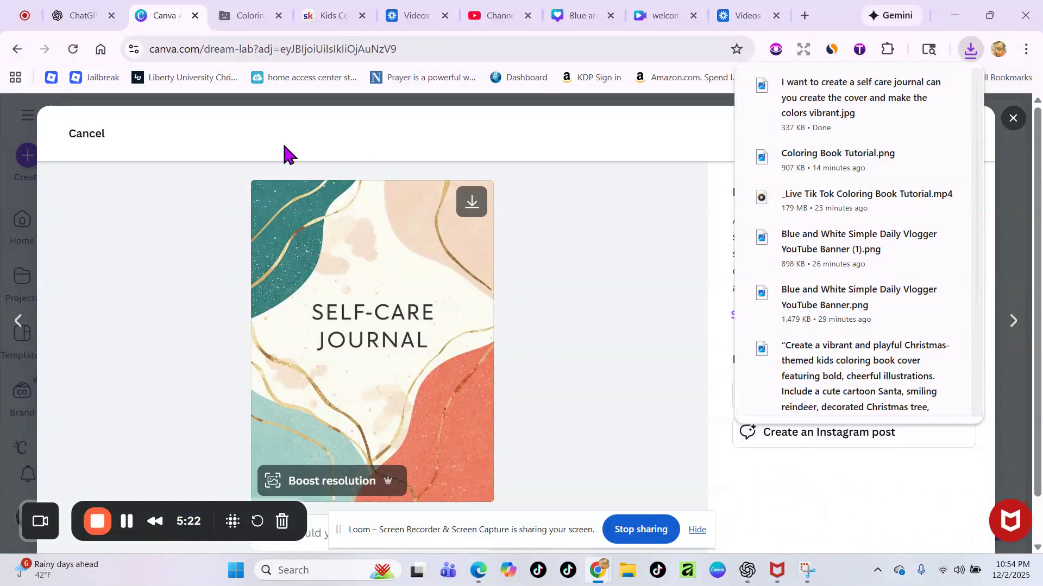
left_click(1012, 118)
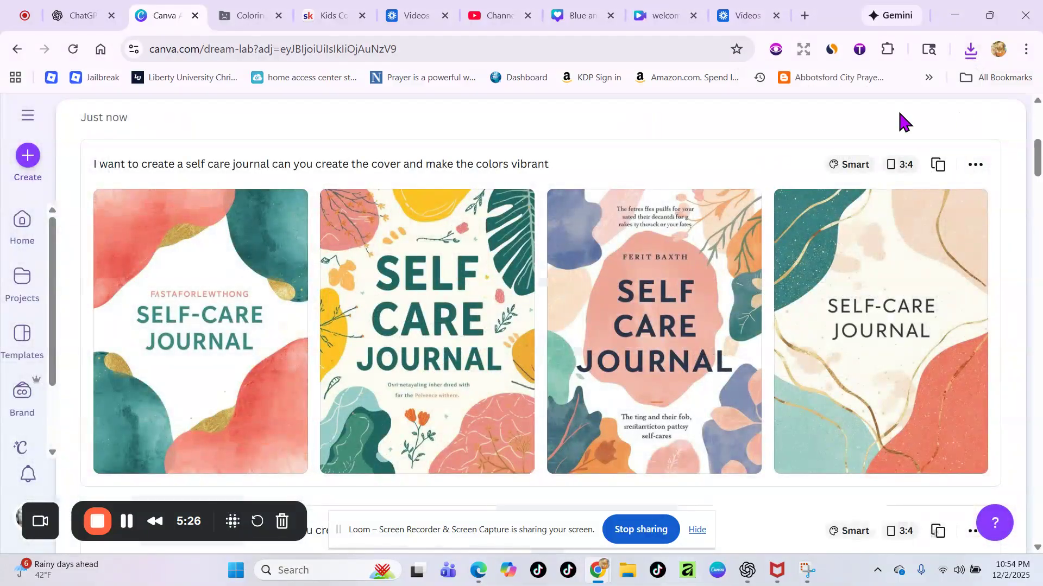
- Create a new blank design with a custom size of 8.5 × 11 in
scroll(506, 247, "up", 4)
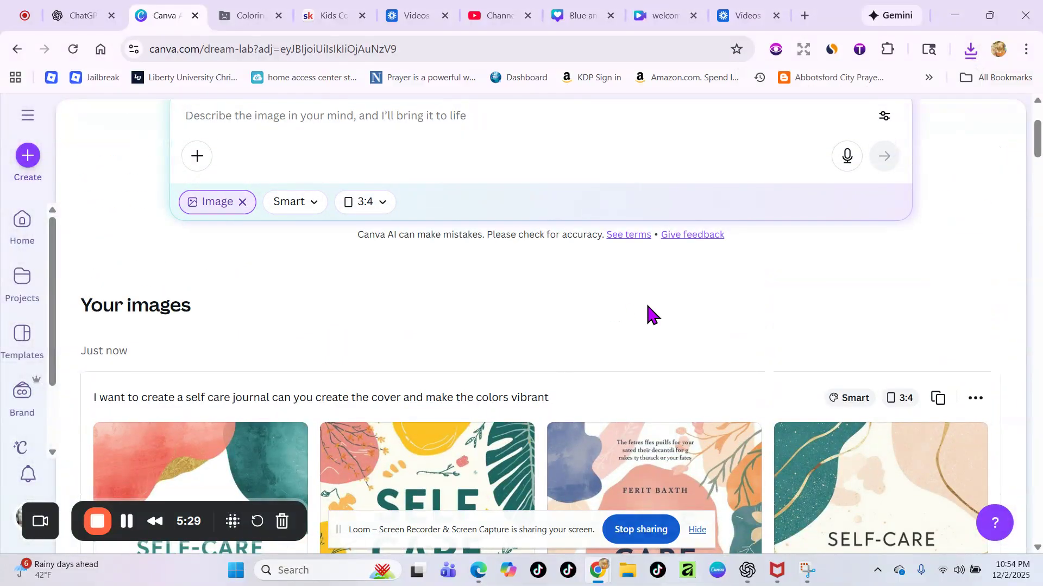
scroll(649, 314, "up", 3)
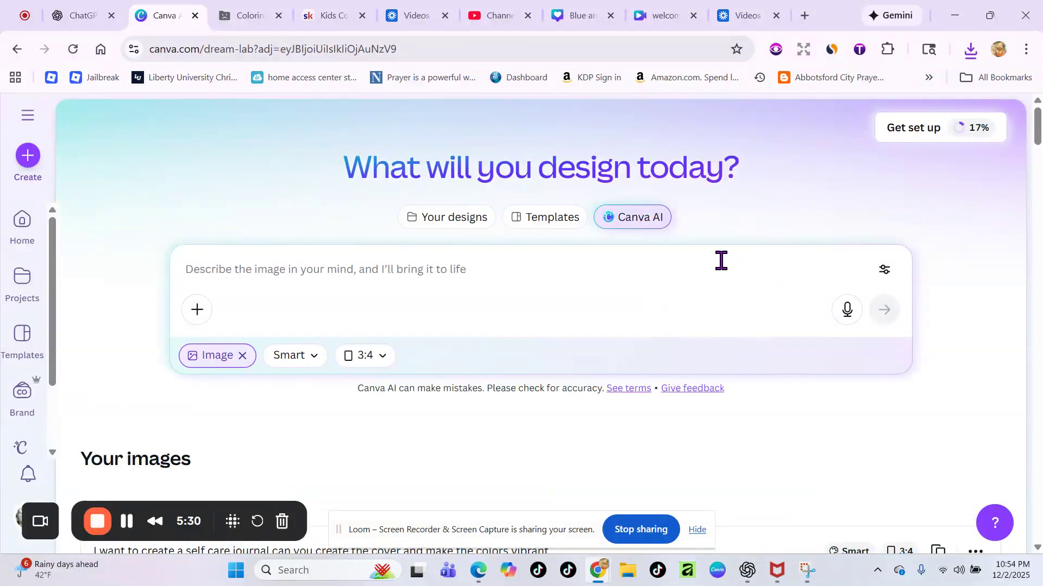
left_click(28, 157)
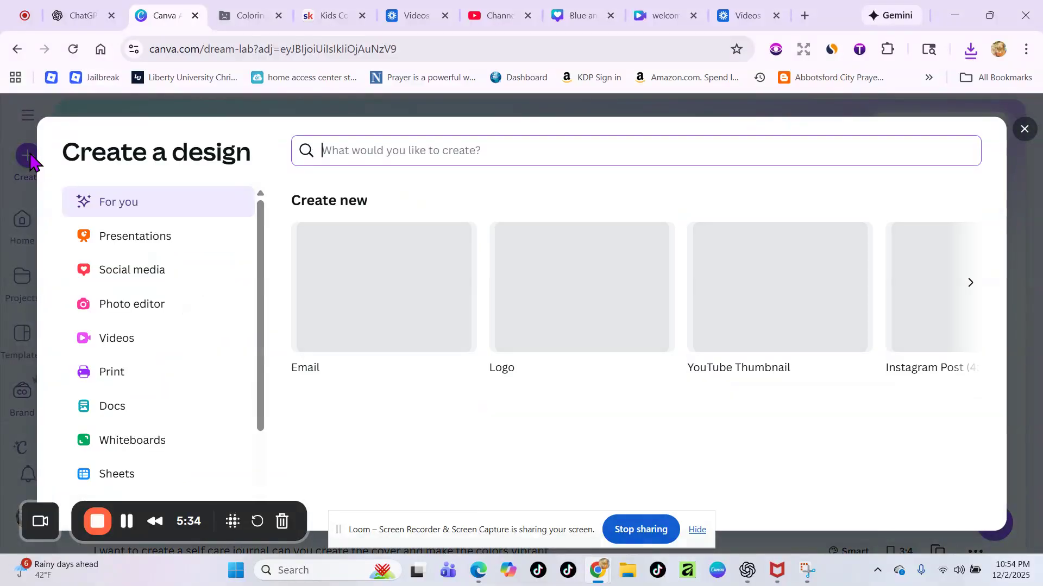
left_click_drag(263, 268, 259, 392)
left_click(143, 453)
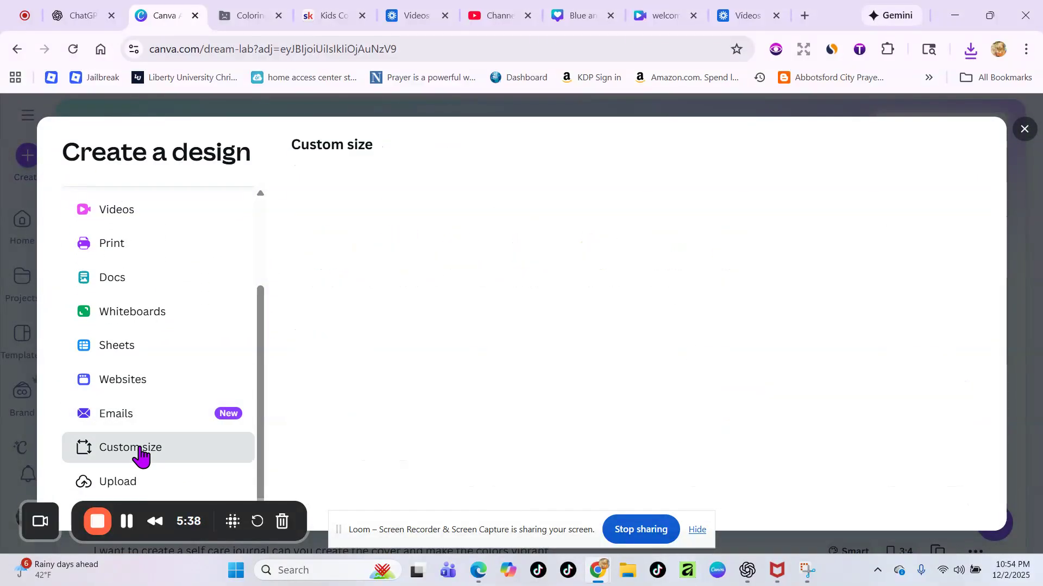
left_click(447, 298)
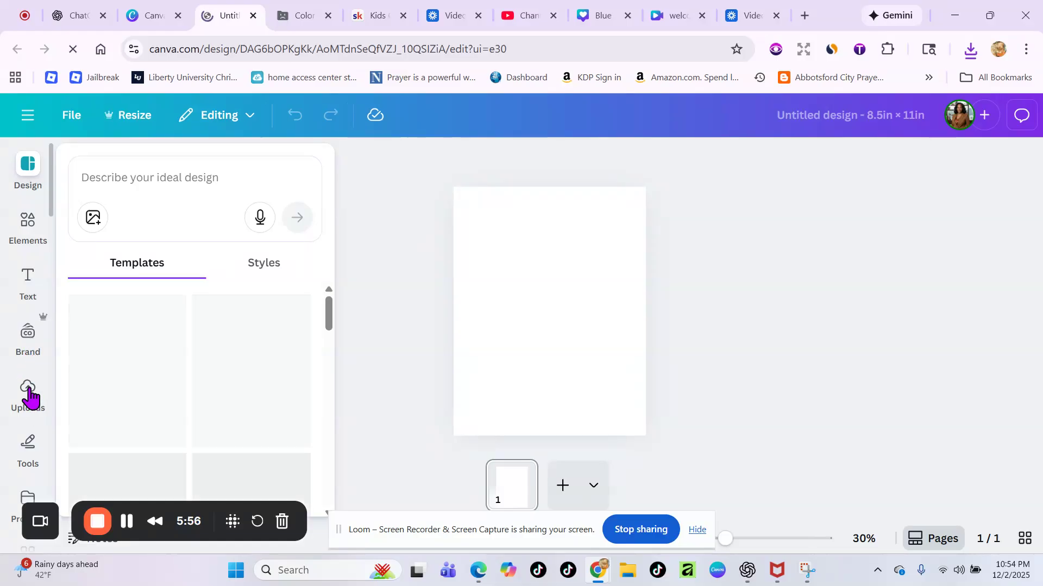
- Upload the downloaded image "I want to create a self care journal can you create the cover and make the colors vibrant"
left_click(29, 397)
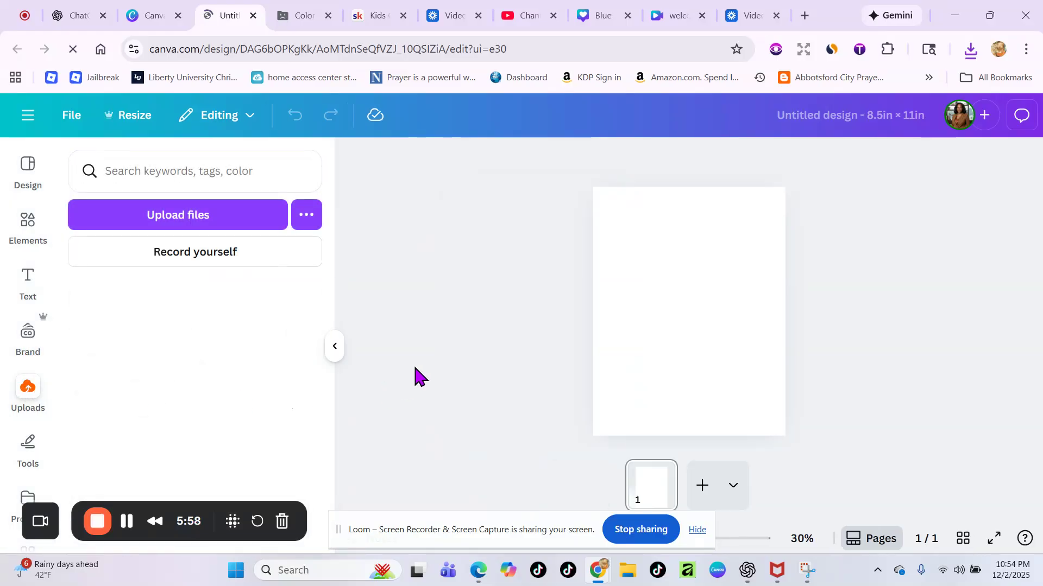
left_click(165, 222)
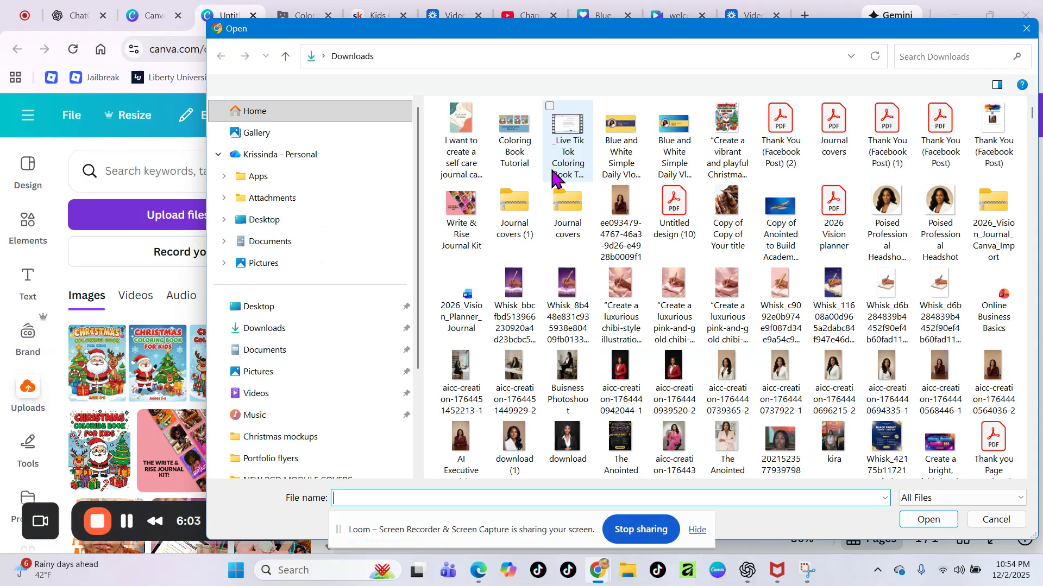
left_click(461, 133)
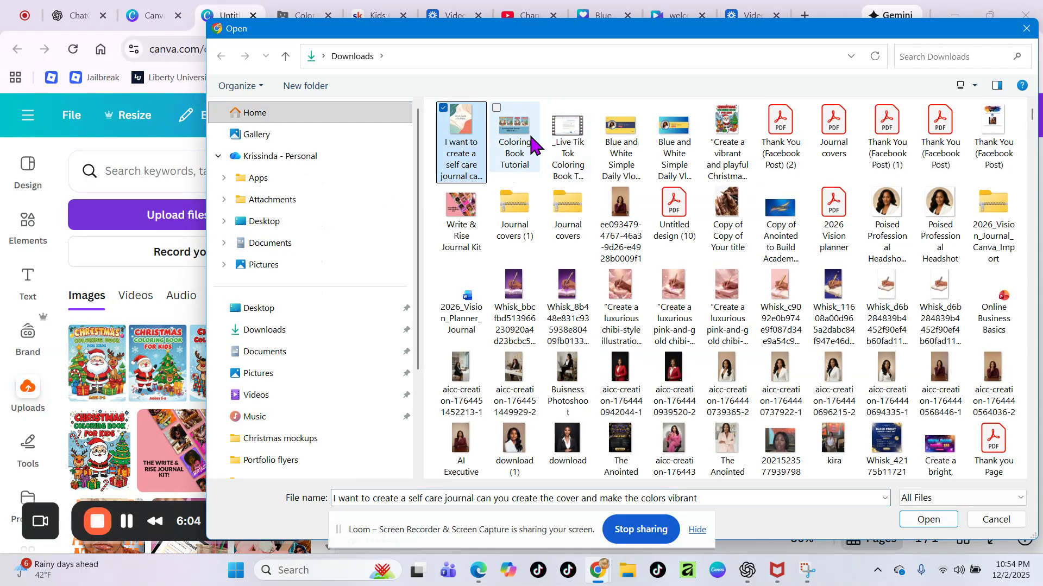
left_click(927, 519)
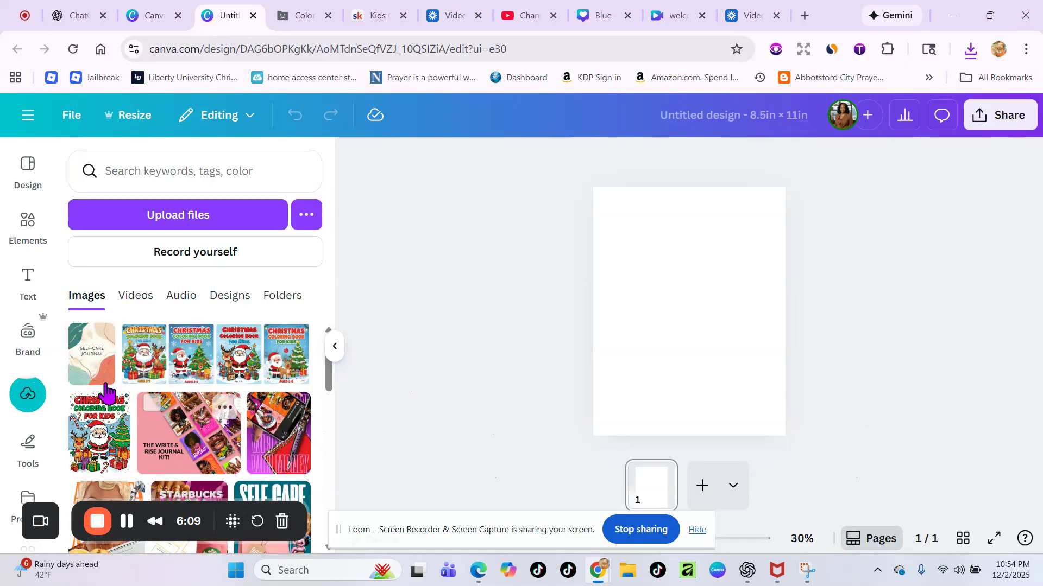
- Place the uploaded Self-Care Journal cover image on the blank page
left_click(84, 340)
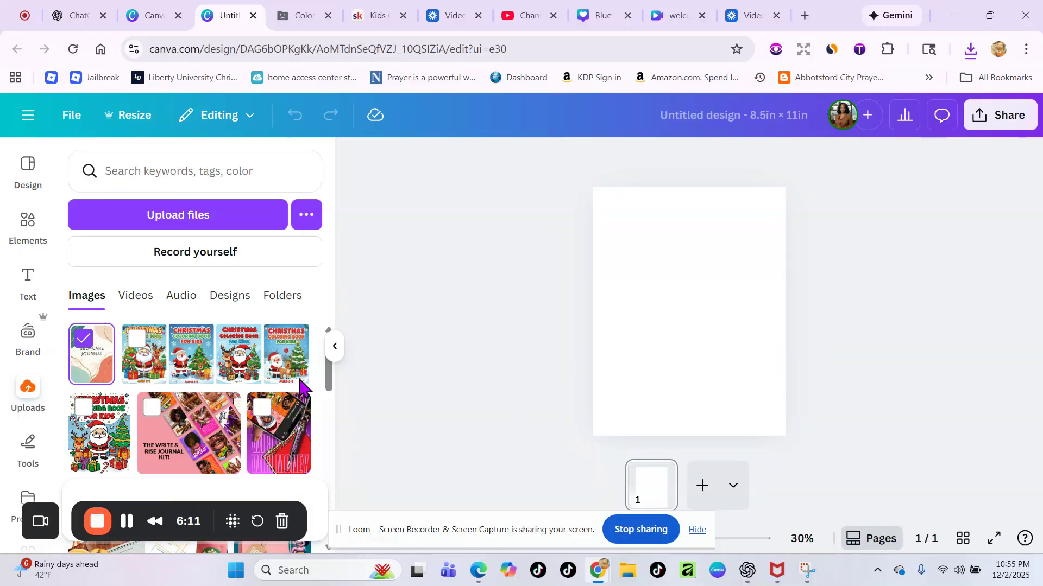
left_click(93, 378)
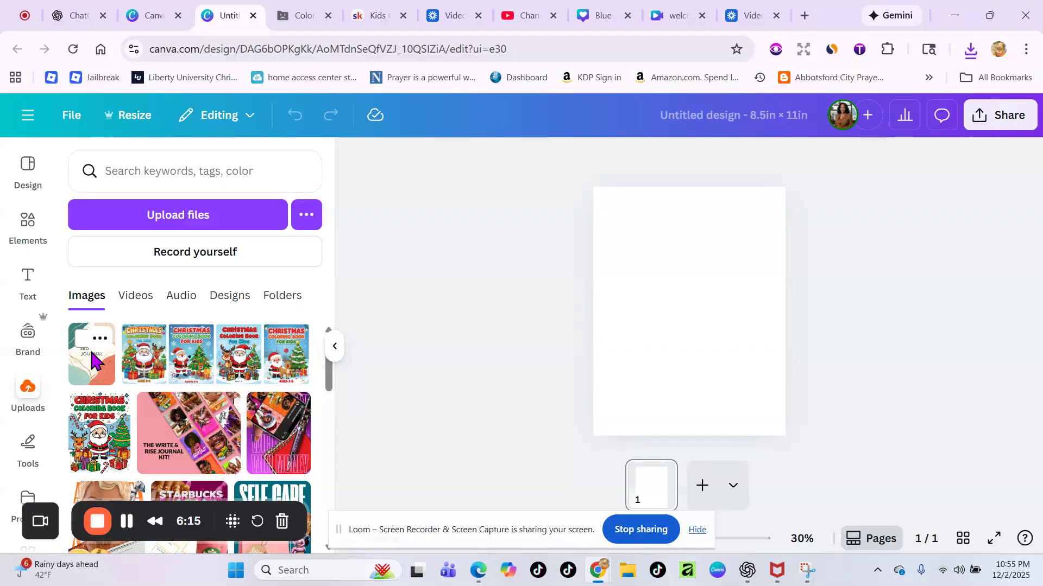
left_click(87, 367)
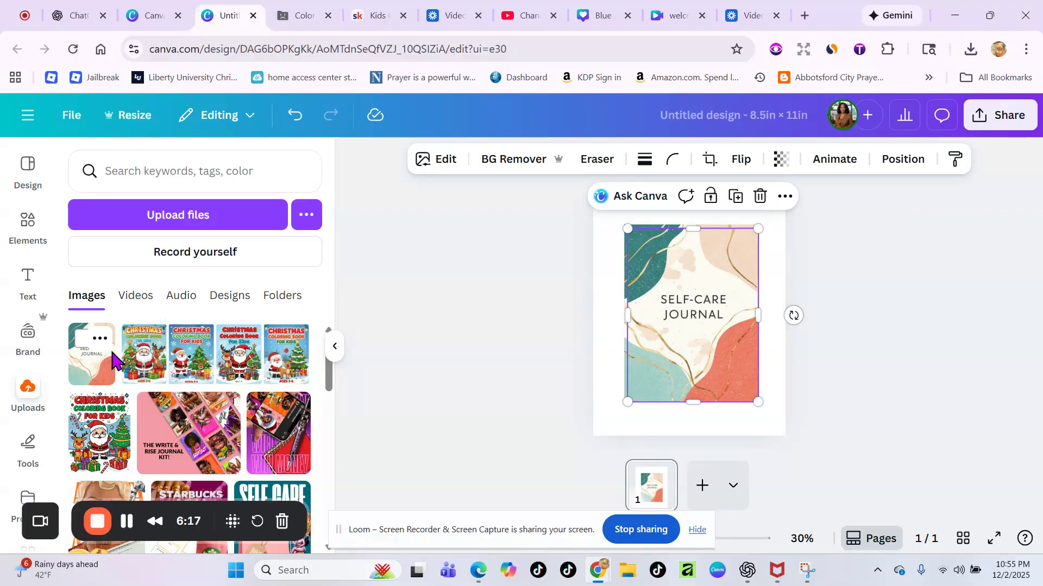
- Set the Self-Care Journal cover image as the page background and add a blank second page
left_click(763, 210)
left_click(739, 255)
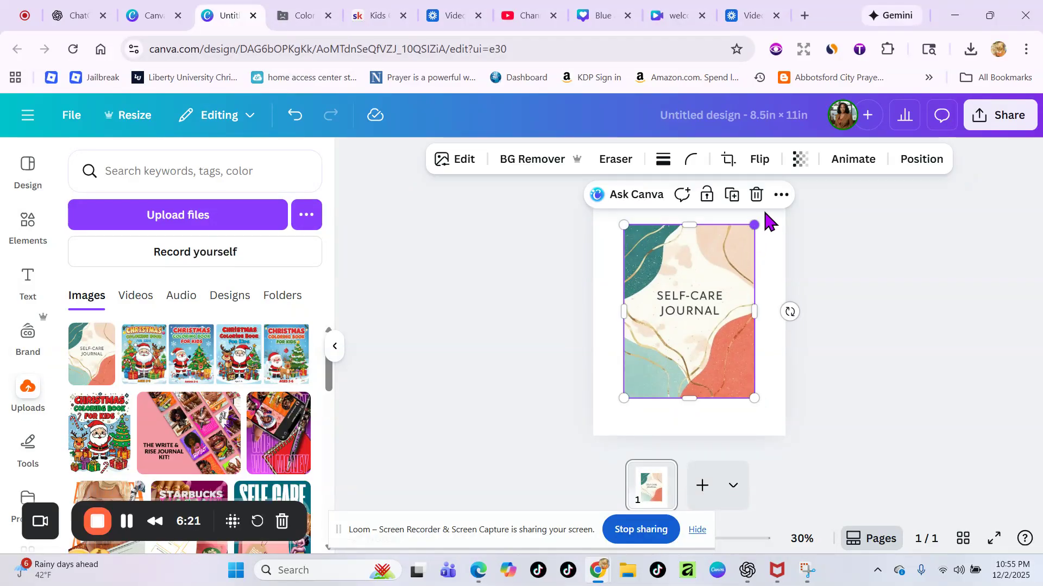
left_click(774, 197)
scroll(918, 418, "down", 5)
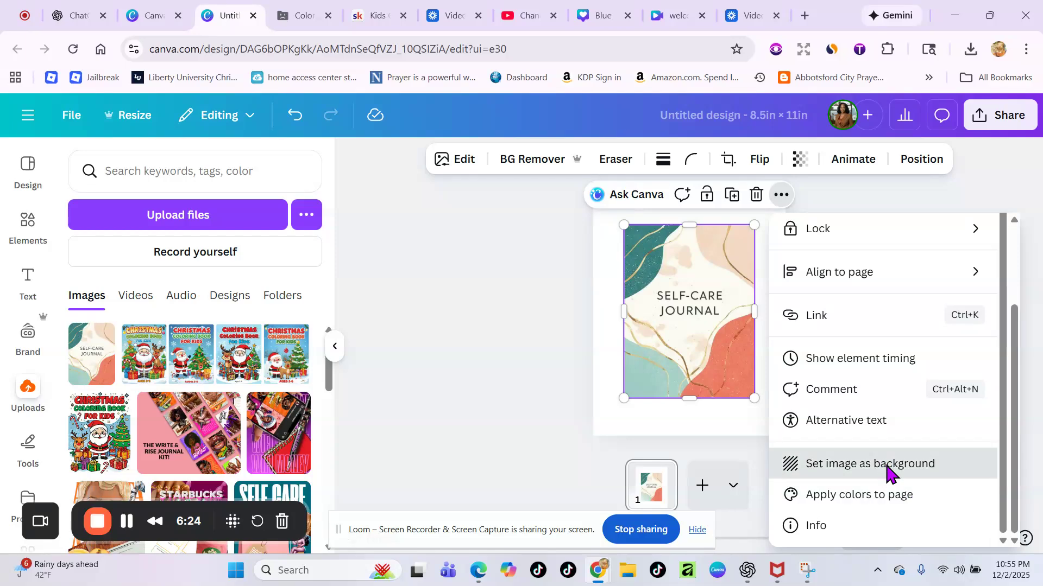
left_click(888, 474)
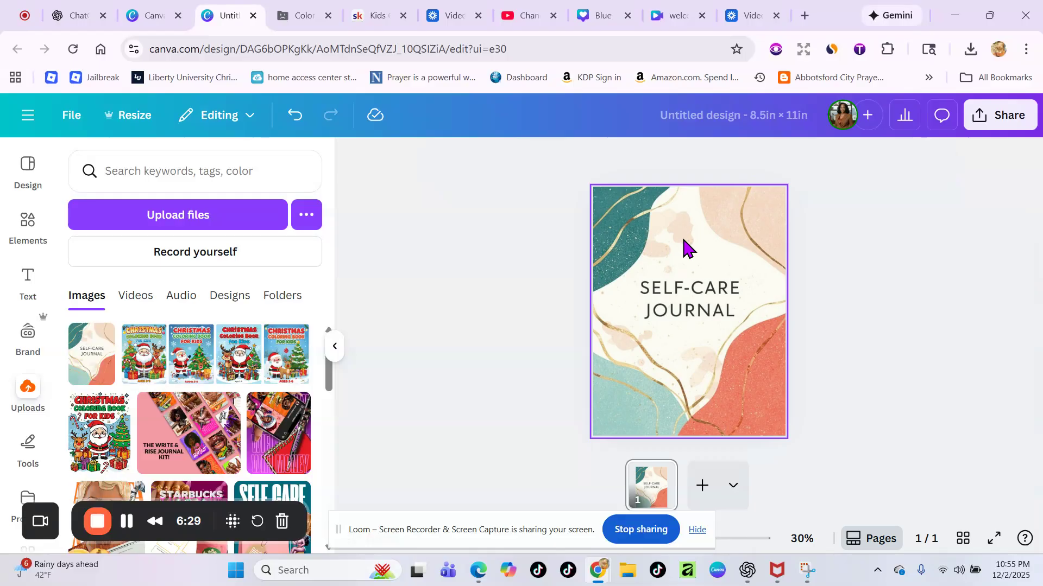
left_click(702, 485)
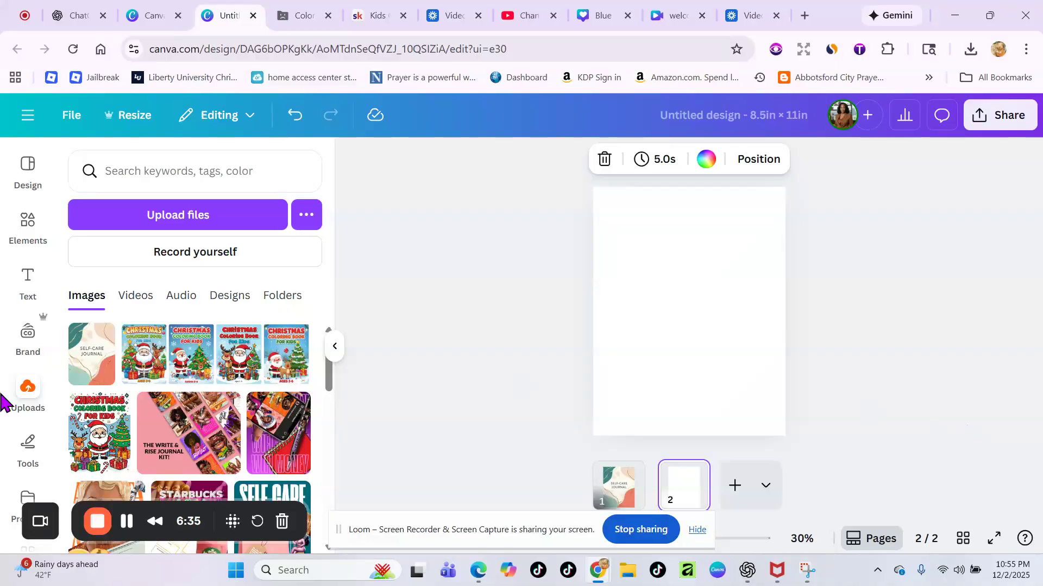
- Look through the text options and the font sets among the design styles for suitable lettering
left_click(27, 281)
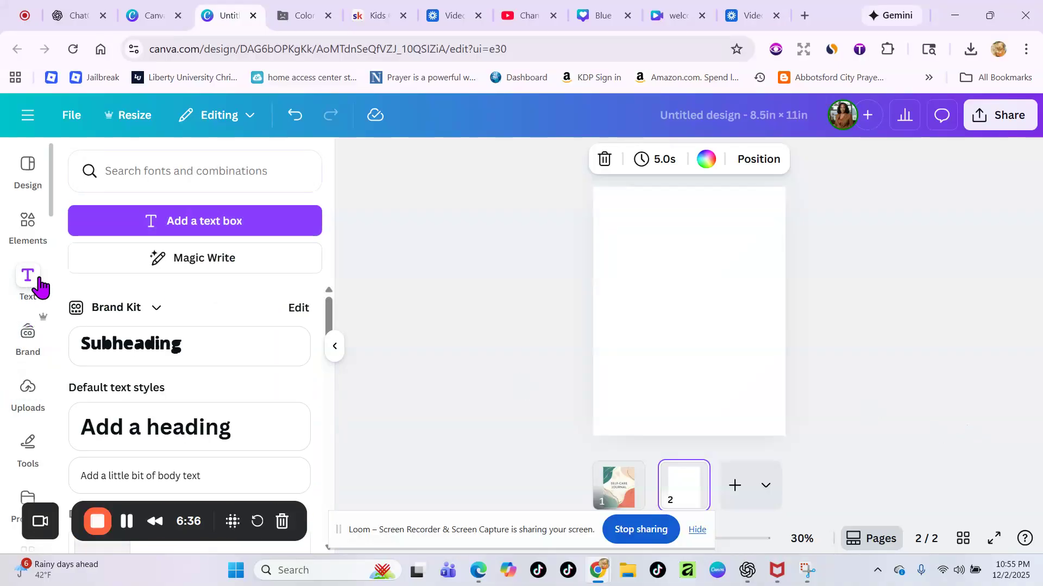
scroll(285, 394, "down", 3)
scroll(260, 370, "up", 3)
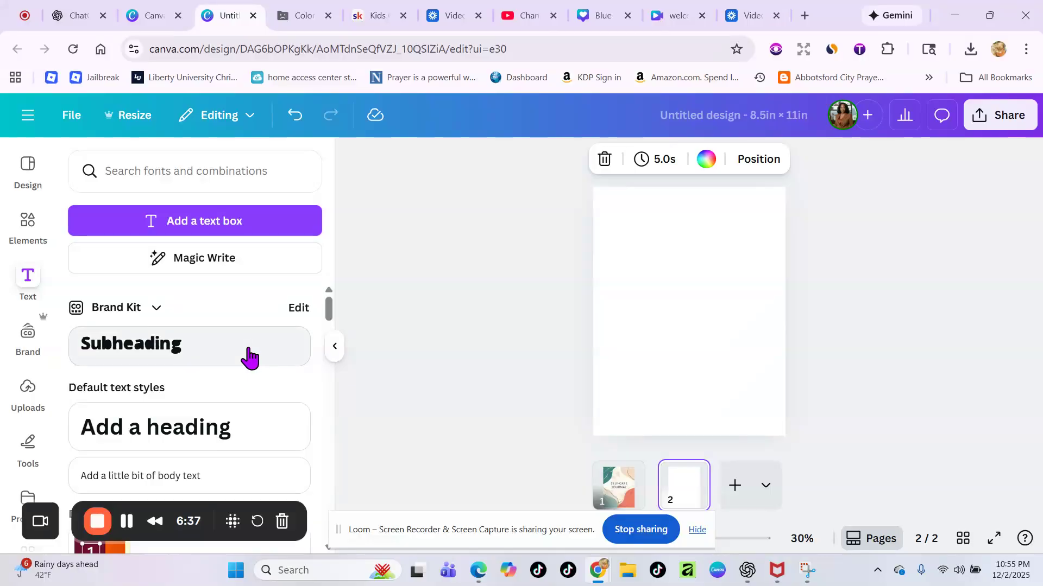
left_click(26, 170)
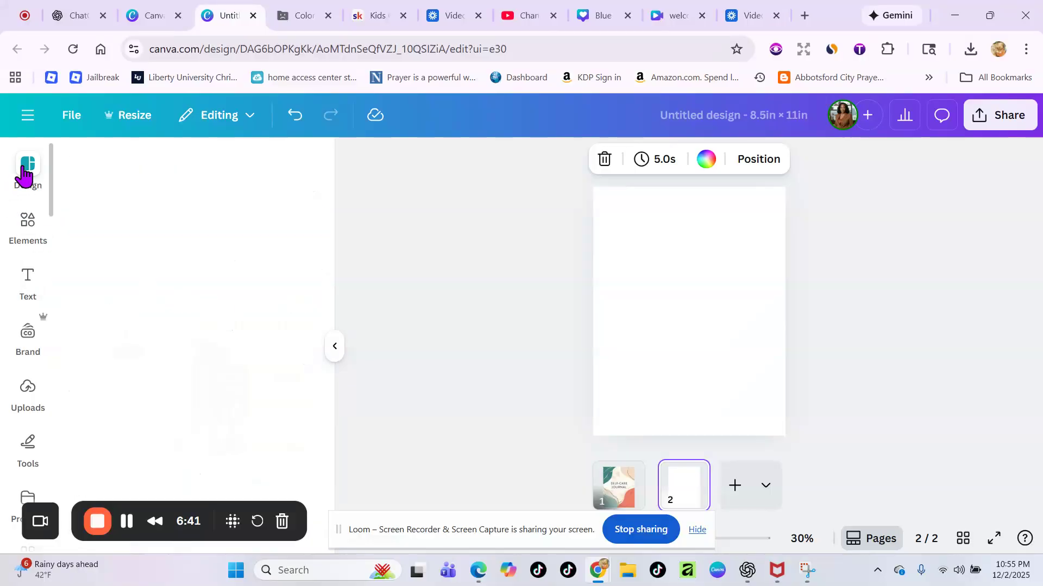
left_click(273, 265)
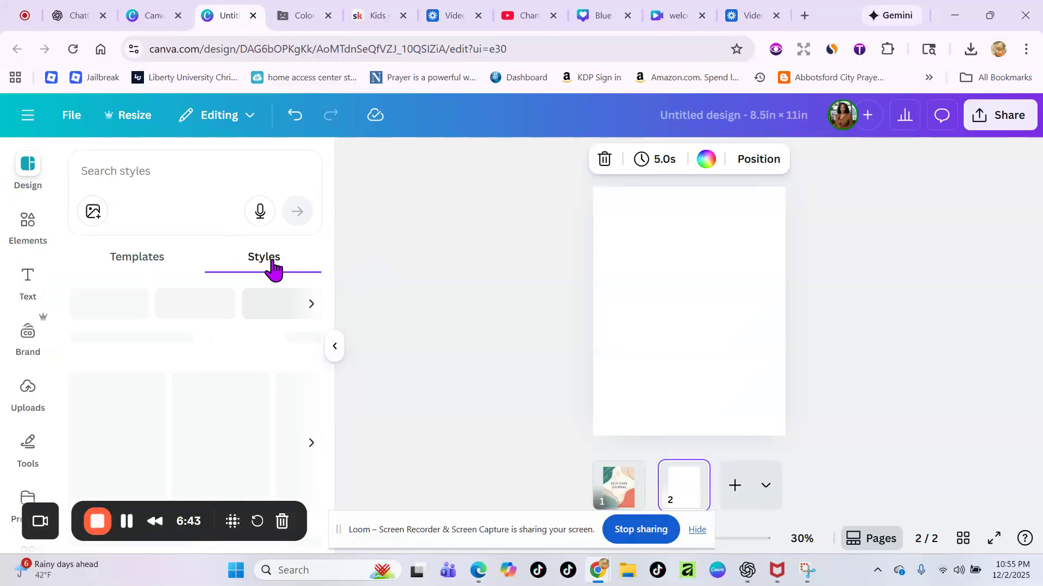
scroll(258, 345, "down", 4)
scroll(238, 350, "up", 1)
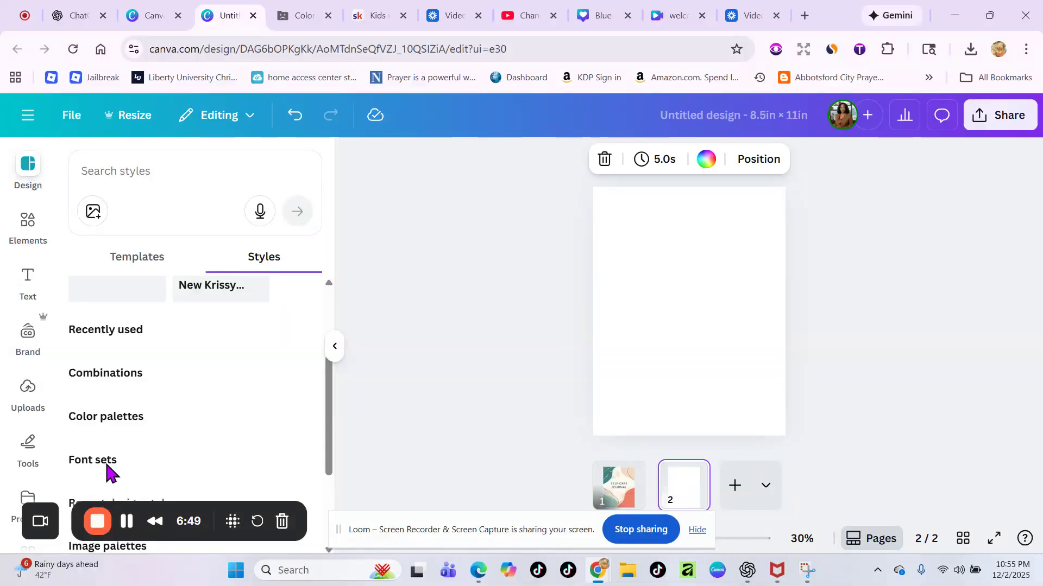
scroll(118, 456, "down", 1)
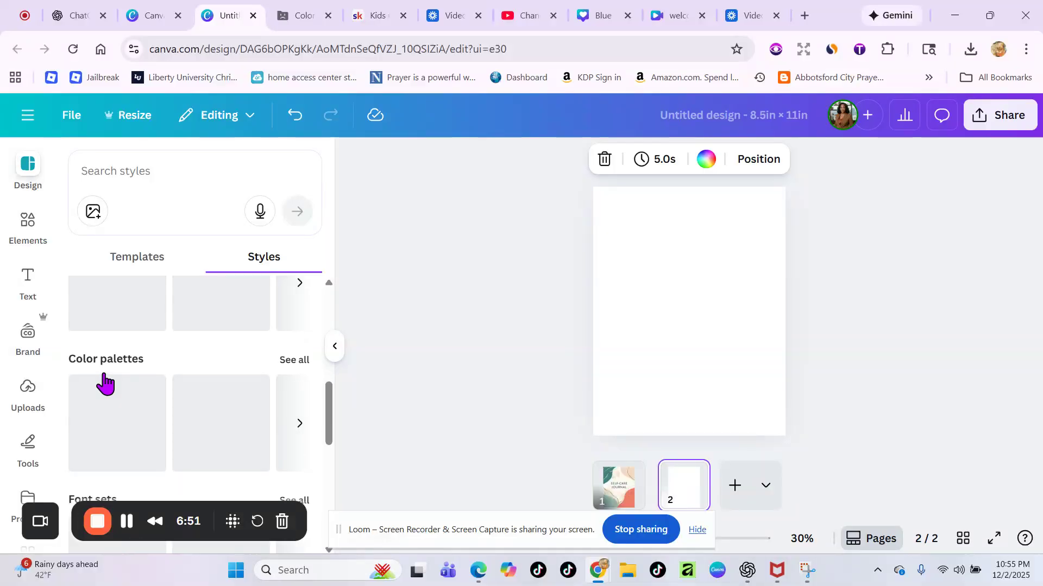
scroll(201, 372, "down", 3)
scroll(267, 326, "up", 2)
left_click(298, 311)
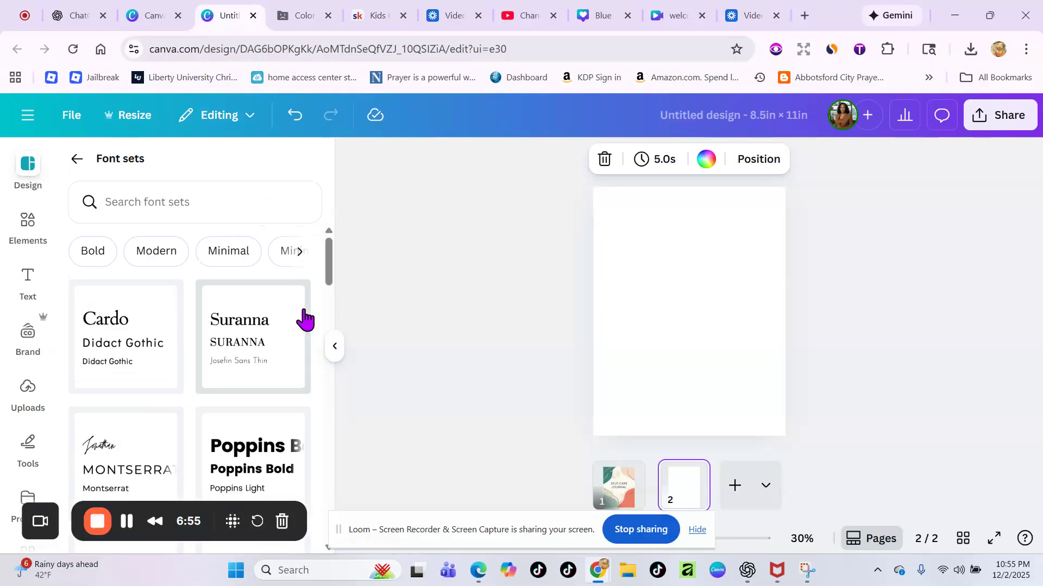
scroll(247, 342, "down", 3)
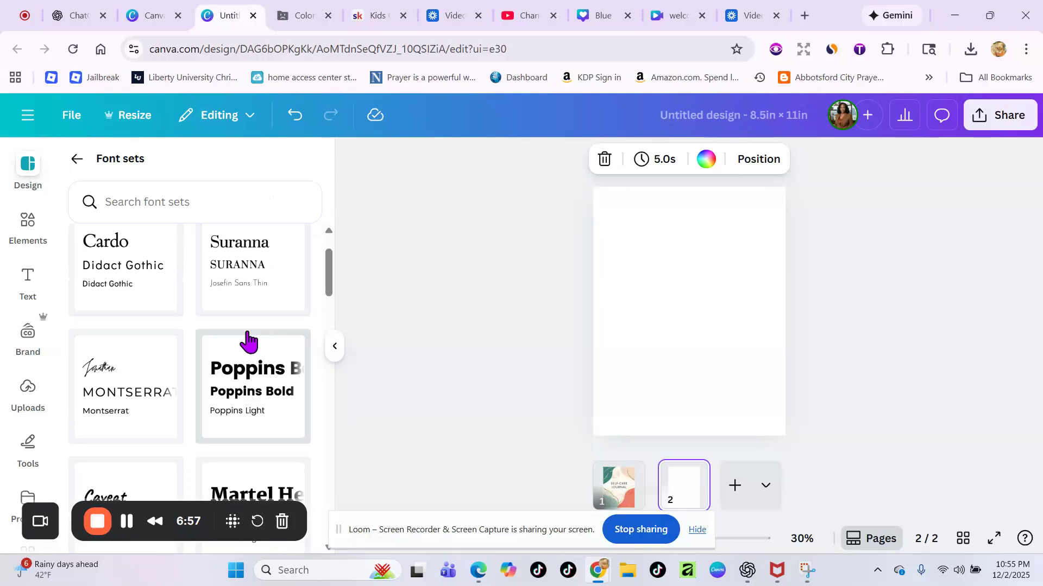
scroll(252, 337, "down", 3)
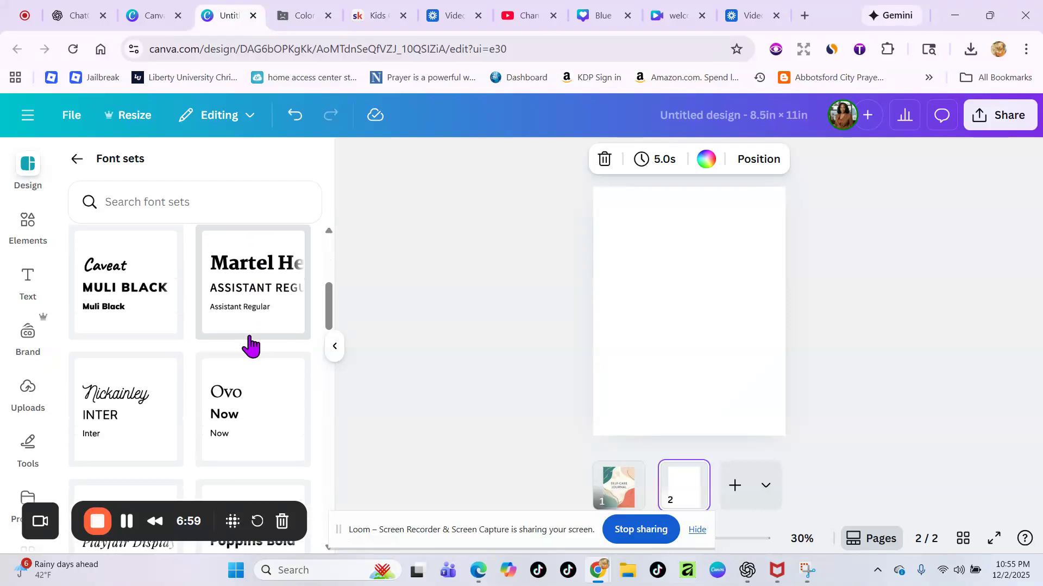
scroll(179, 391, "down", 7)
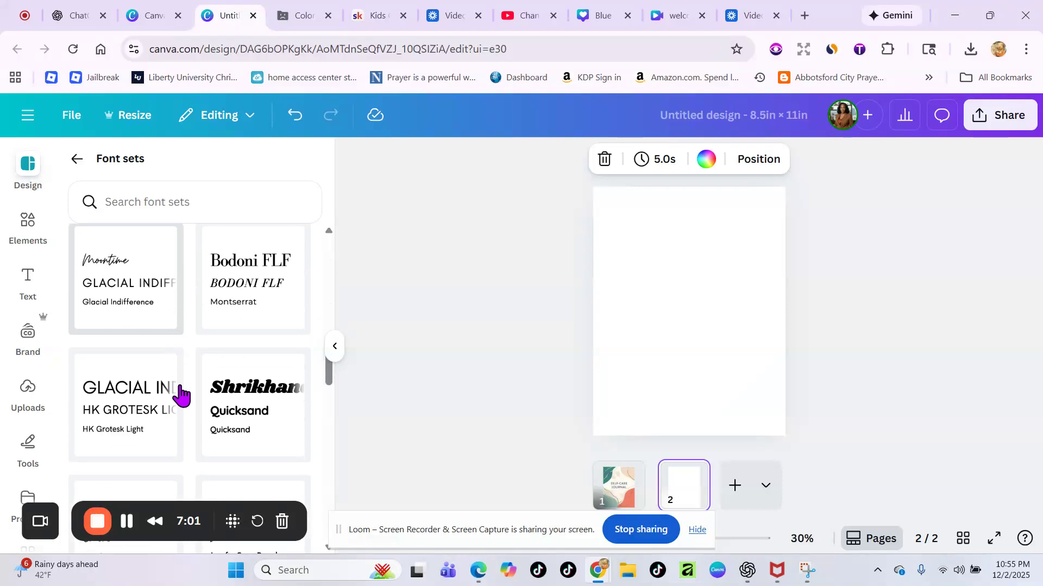
scroll(186, 400, "down", 7)
scroll(198, 396, "up", 20)
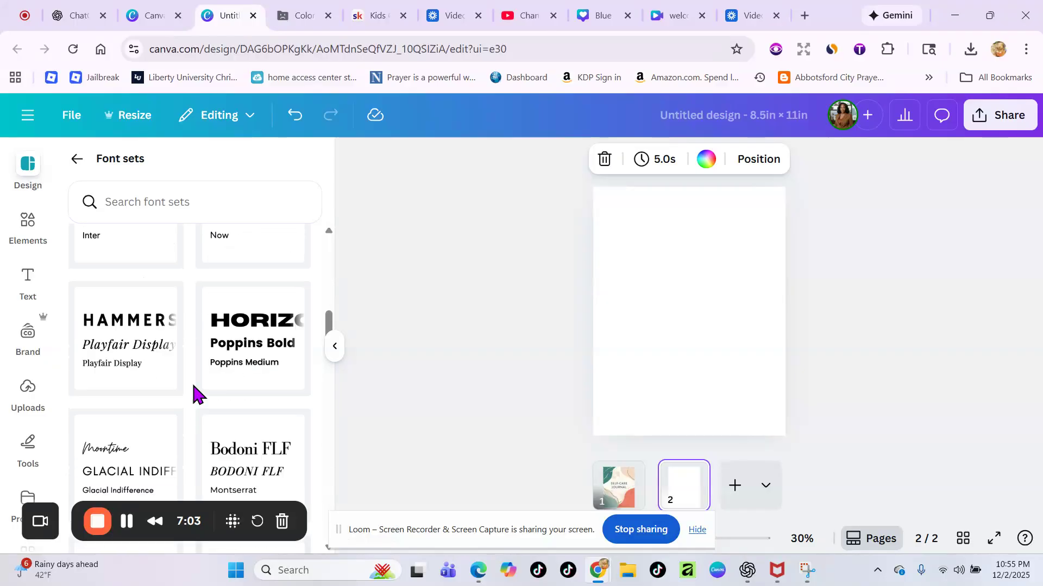
- Browse the text apps and ready-made font combinations for a possible page heading
left_click(28, 281)
scroll(197, 318, "down", 10)
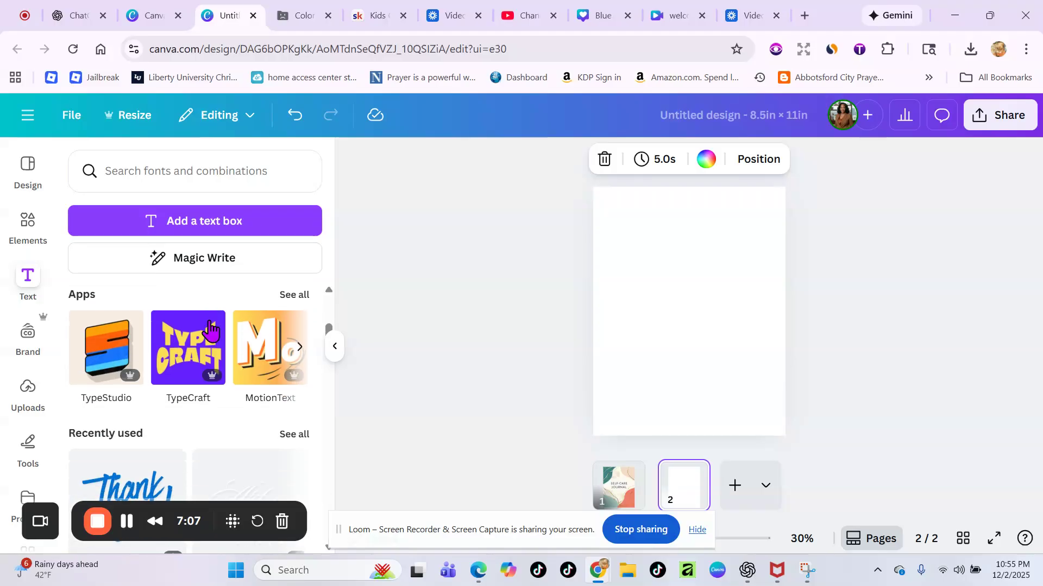
scroll(149, 326, "up", 4)
scroll(228, 380, "down", 4)
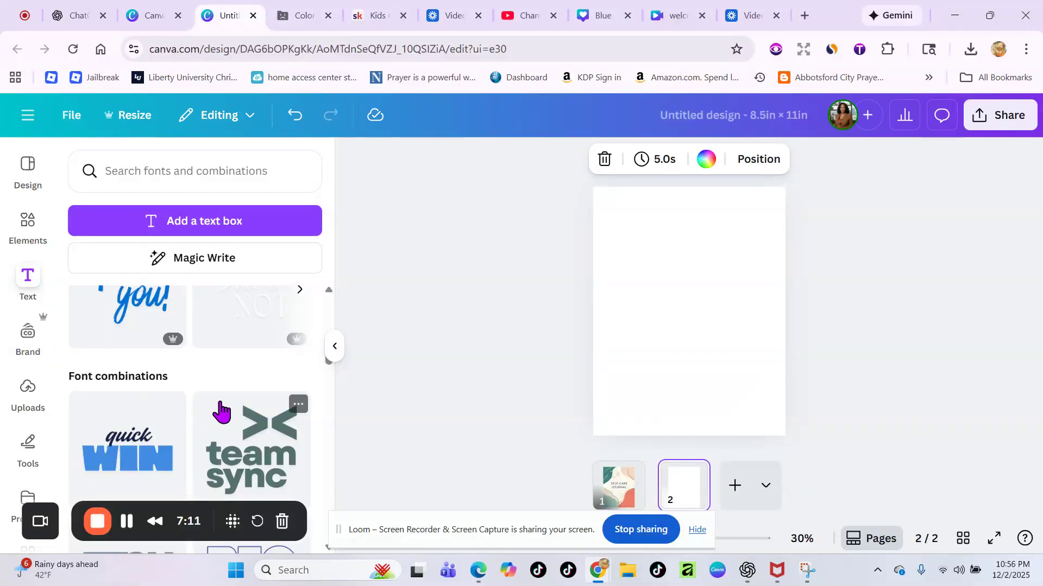
scroll(199, 422, "down", 1)
scroll(200, 421, "down", 4)
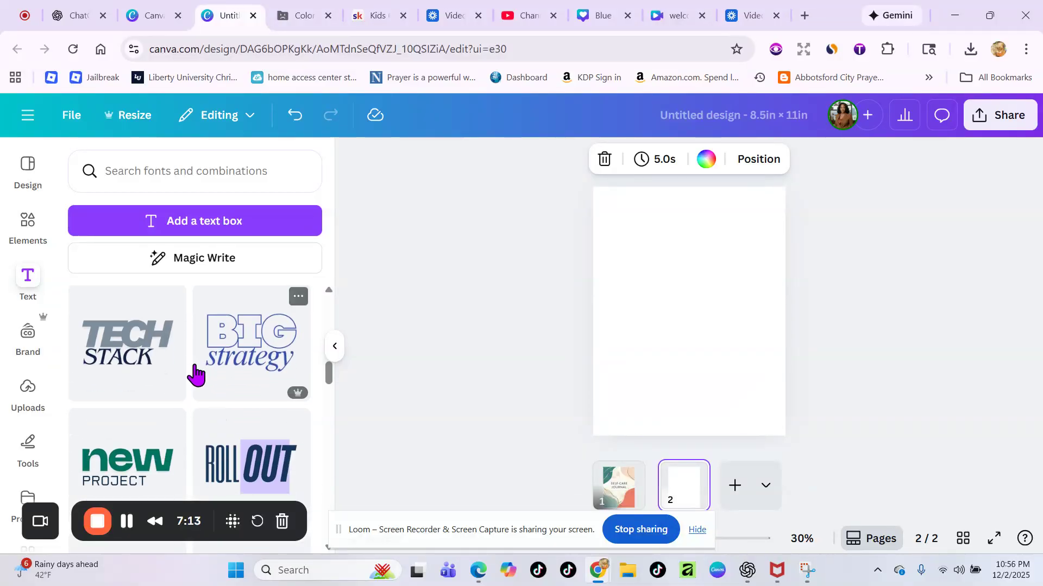
scroll(200, 374, "down", 8)
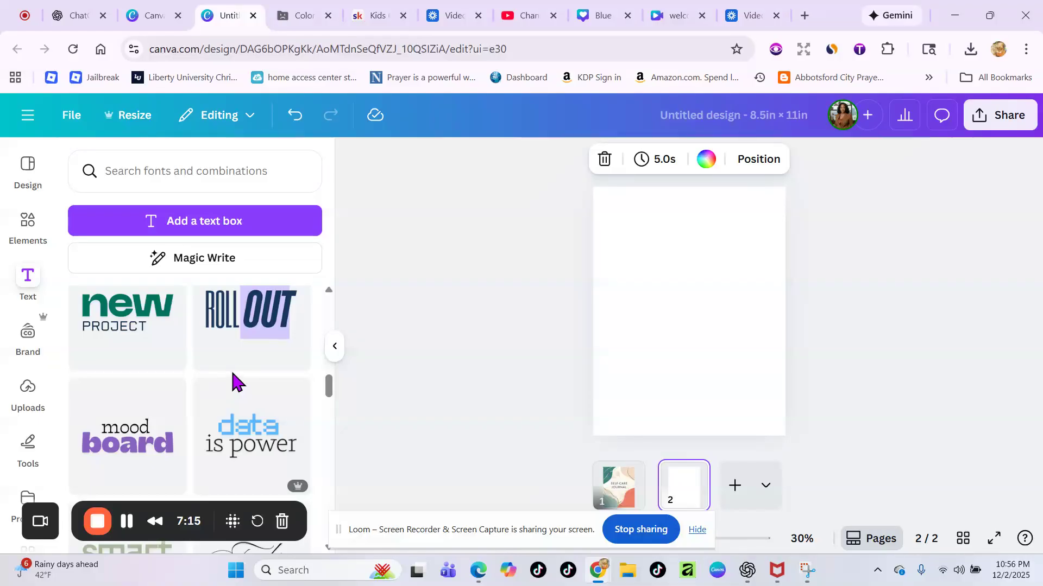
scroll(244, 389, "down", 7)
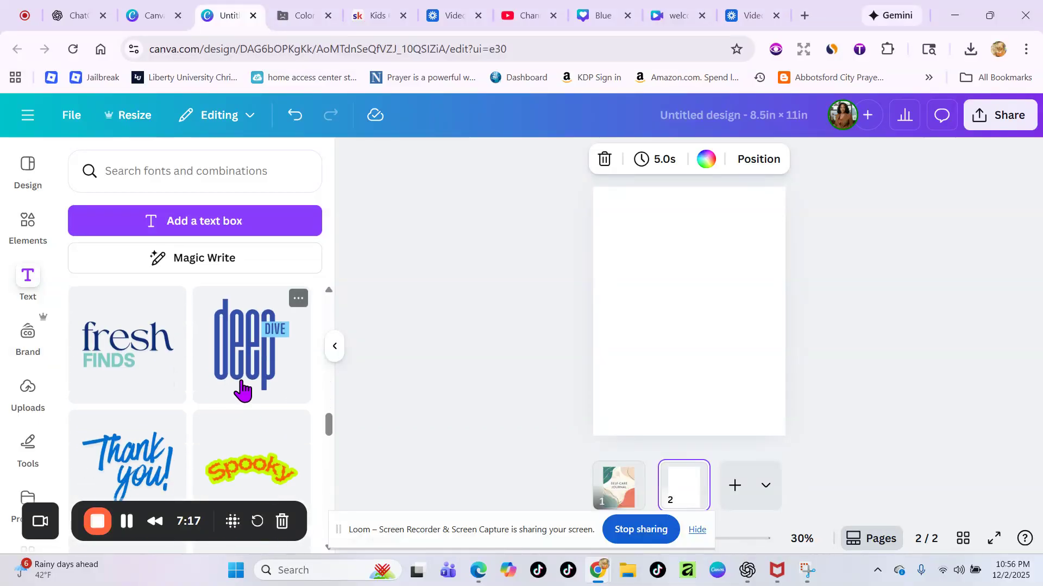
scroll(239, 389, "up", 3)
scroll(237, 389, "up", 15)
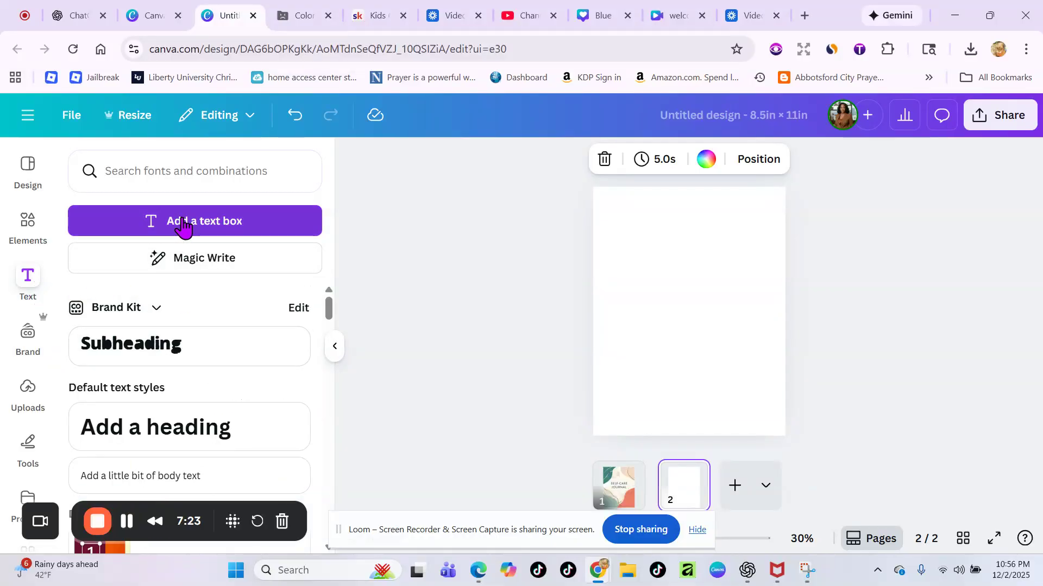
- Add a default heading to the blank second page and move it into the page's upper half
left_click(204, 428)
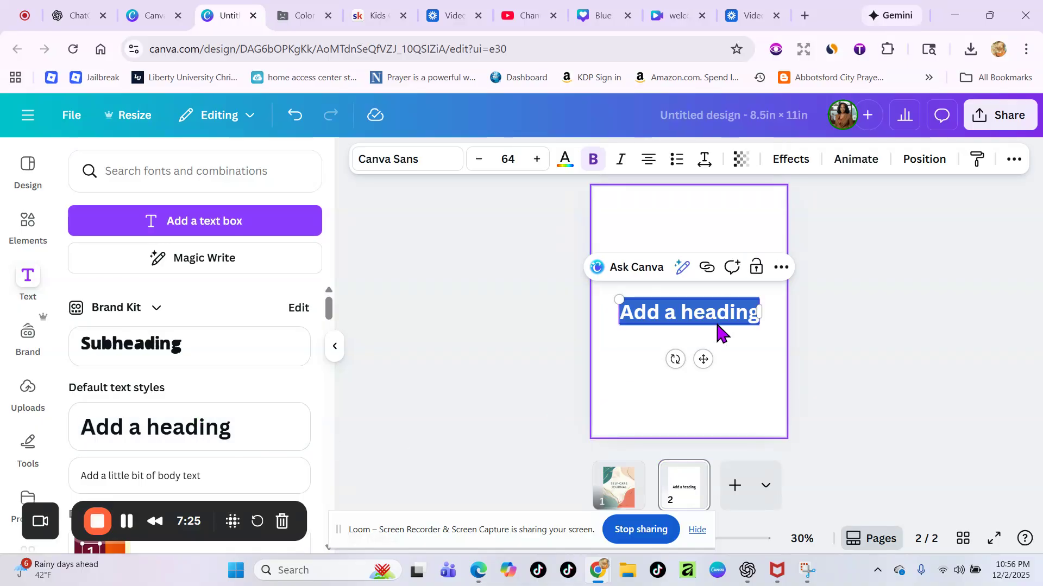
left_click_drag(703, 358, 695, 309)
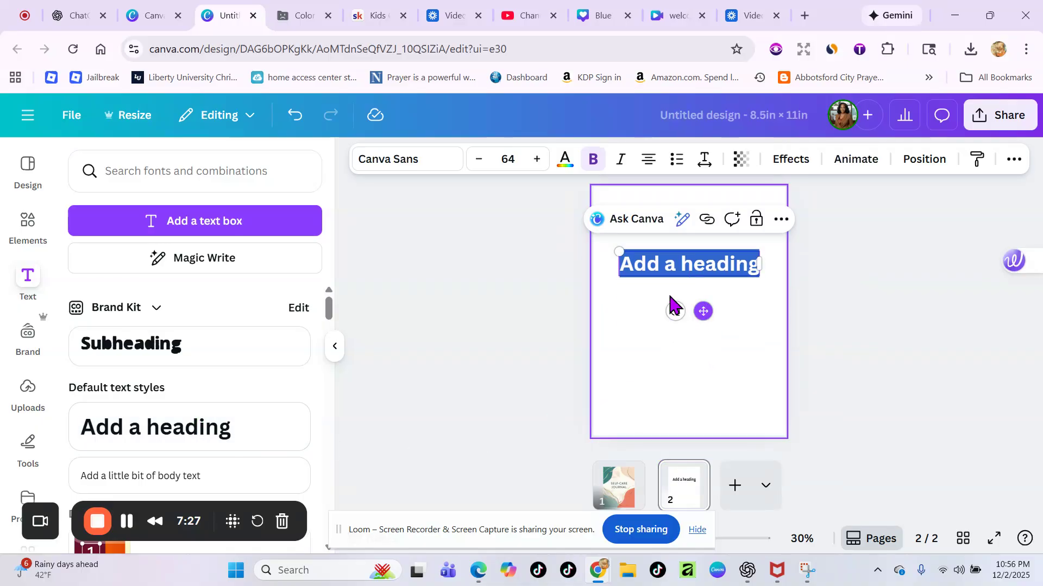
left_click(418, 161)
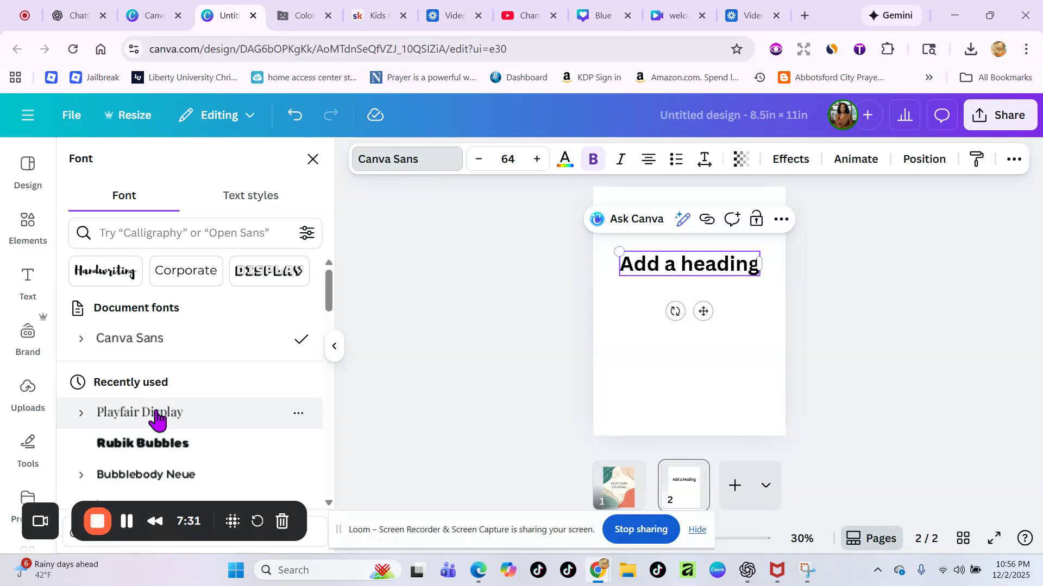
- Replace the heading's placeholder text with "This Journal Belongs To:", breaking the line after "Journal"
double_click(687, 265)
triple_click(687, 265)
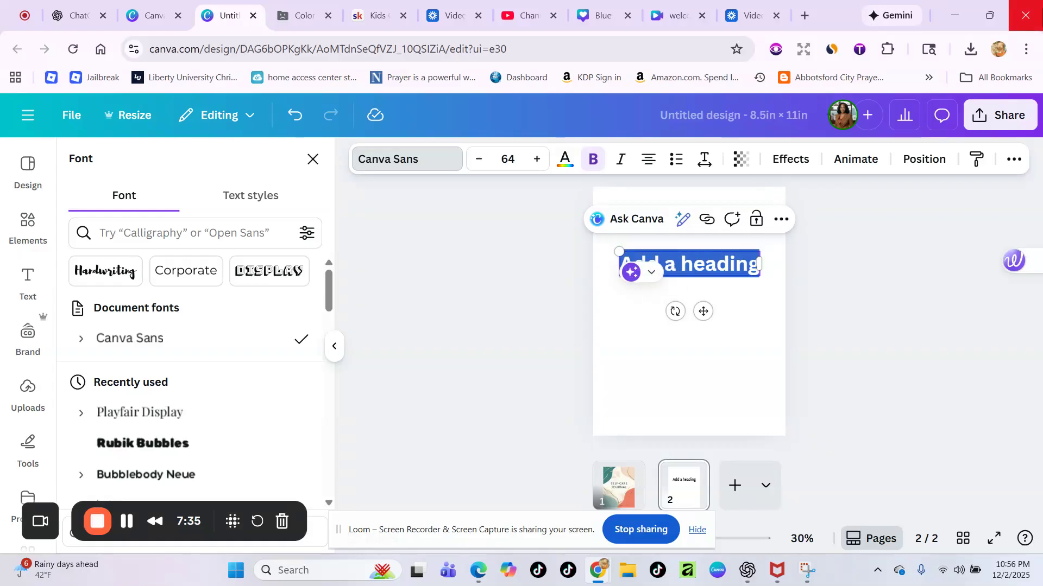
type("The")
key("BackSpace")
type("is Journal")
key("Return")
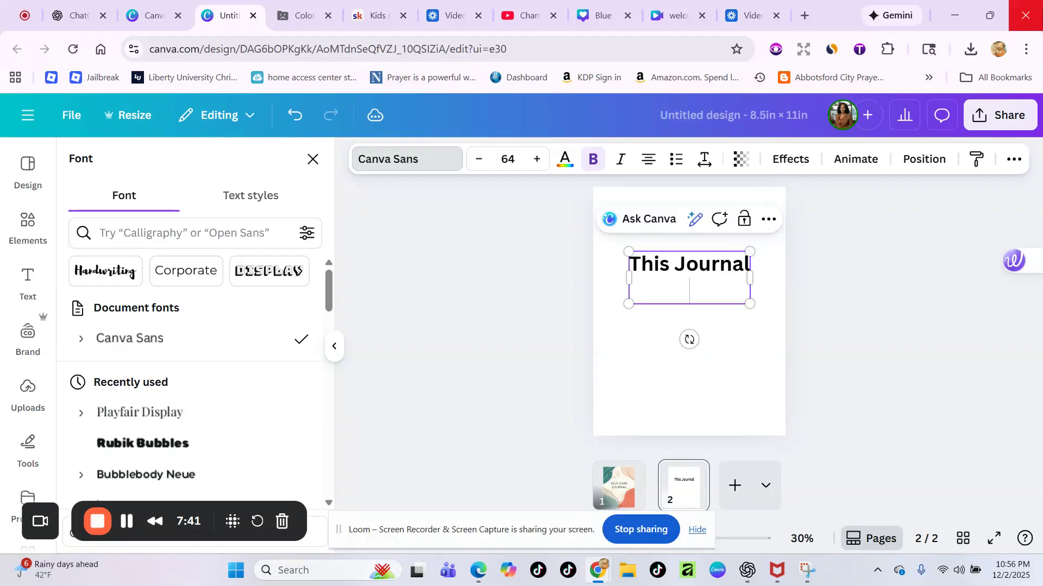
type("Belongs To:")
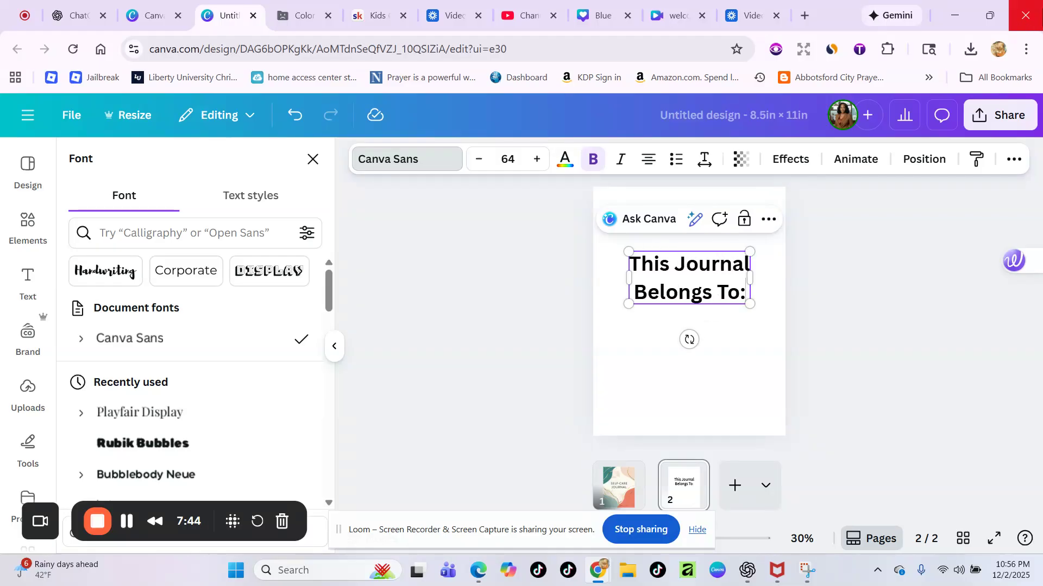
key("Return")
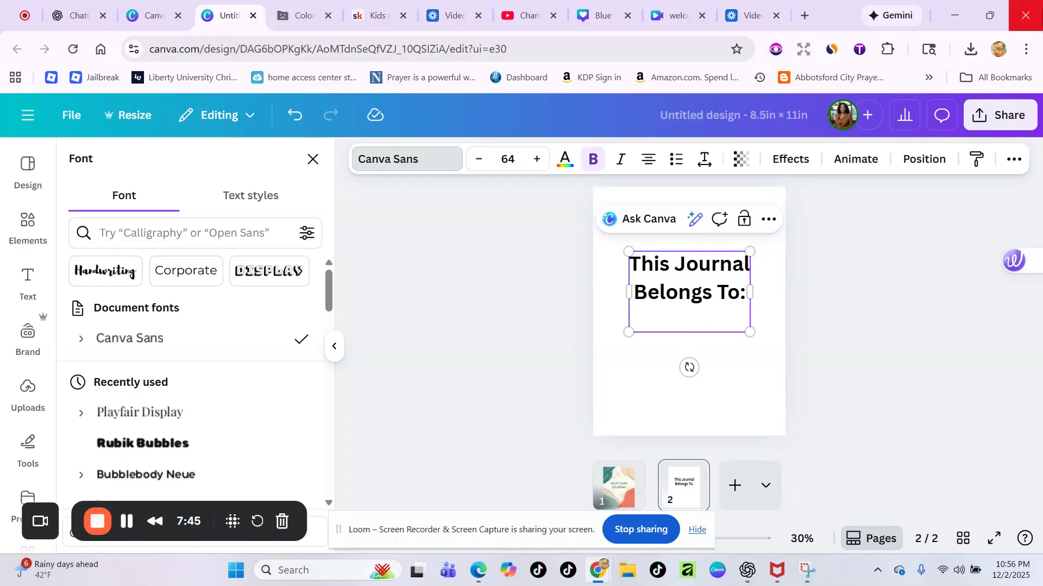
key("BackSpace")
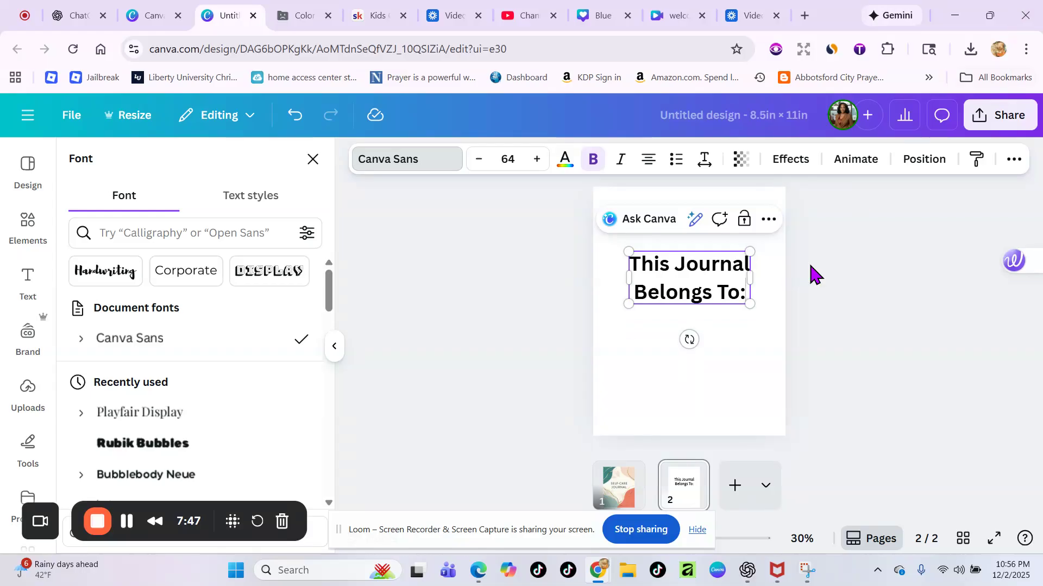
- Add a horizontal line, move it below the "This Journal Belongs To:" heading and lengthen it at both ends
left_click(703, 332)
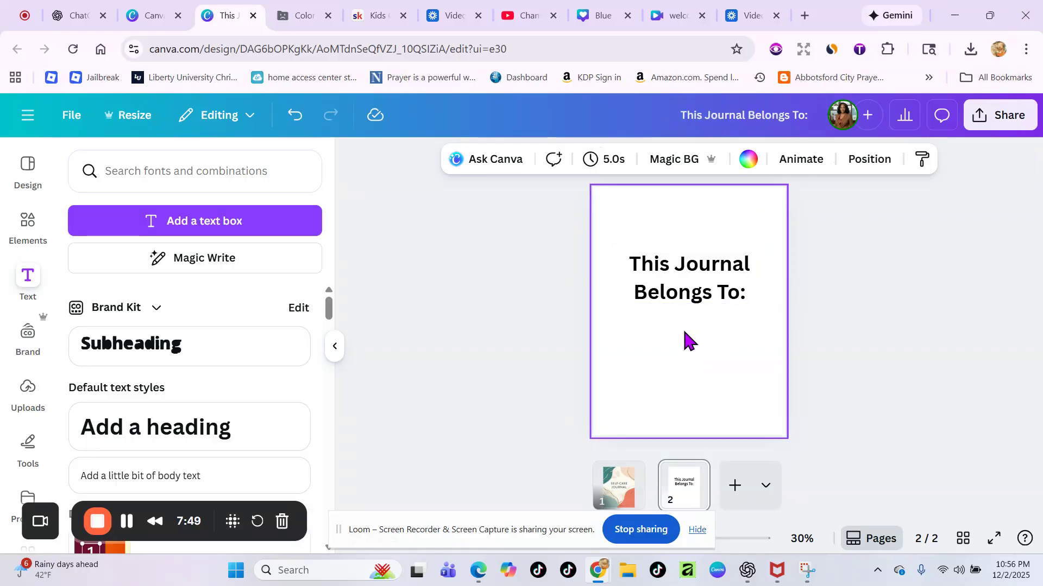
key("l")
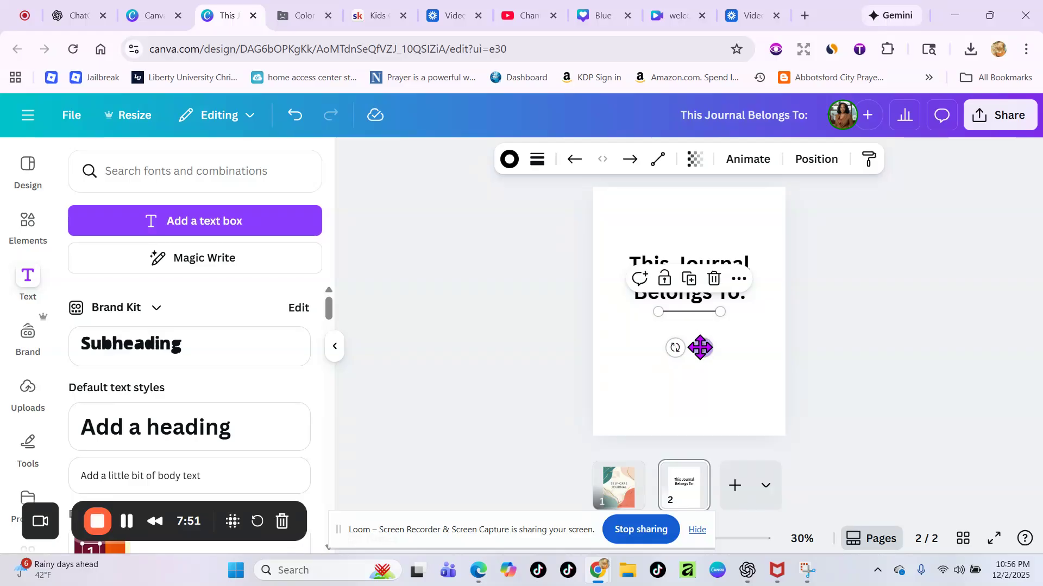
left_click_drag(706, 348, 705, 377)
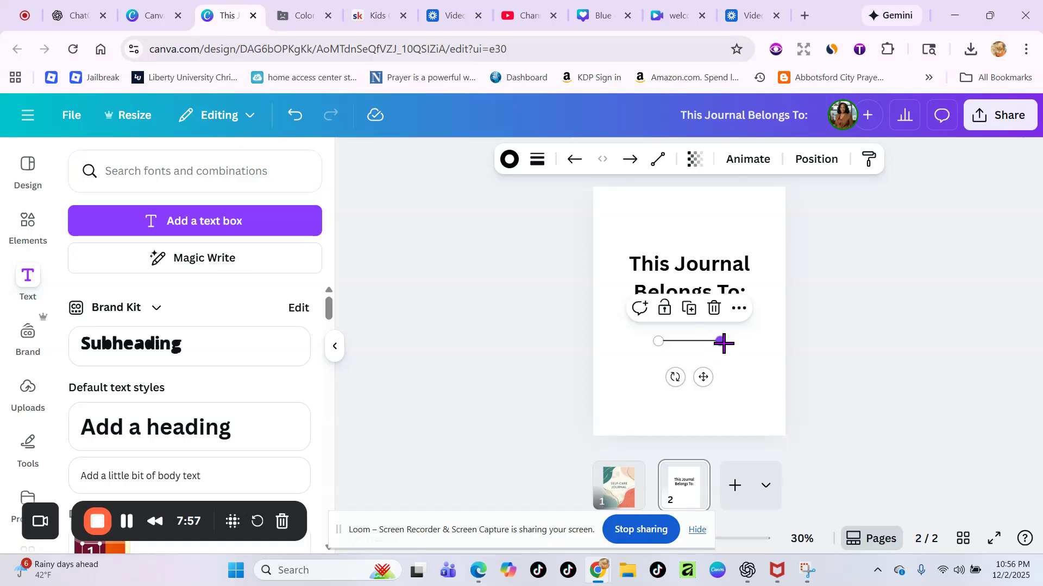
left_click_drag(723, 341, 742, 341)
left_click_drag(657, 340, 646, 341)
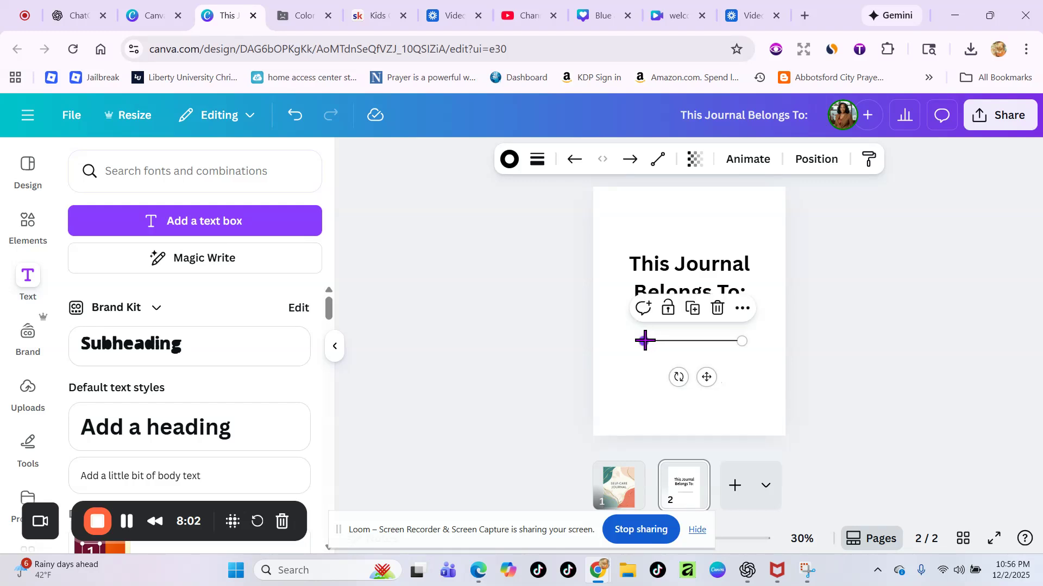
- Duplicate the horizontal line below the heading three times
left_click(695, 315)
left_click(696, 315)
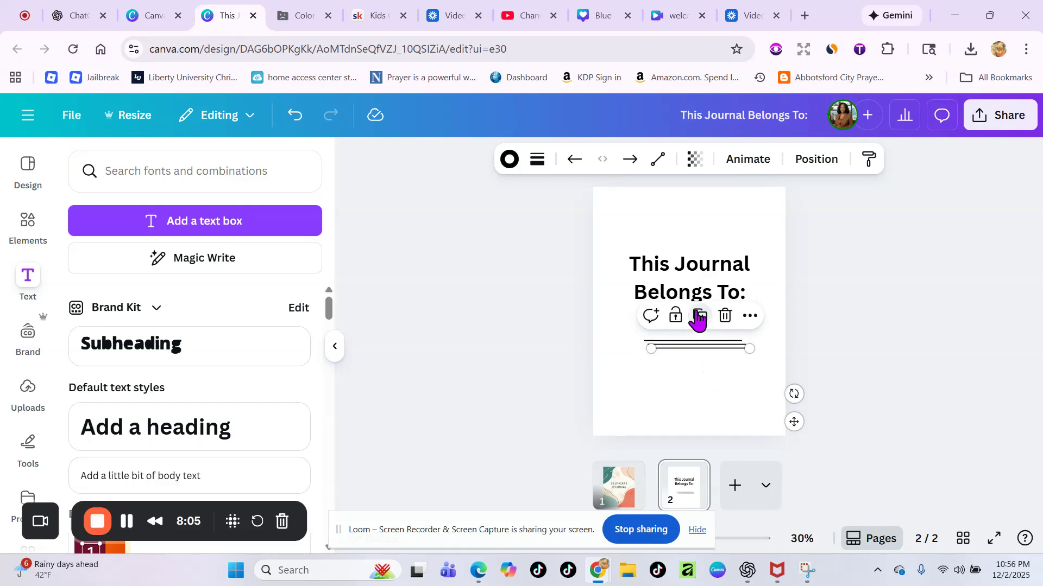
left_click(699, 316)
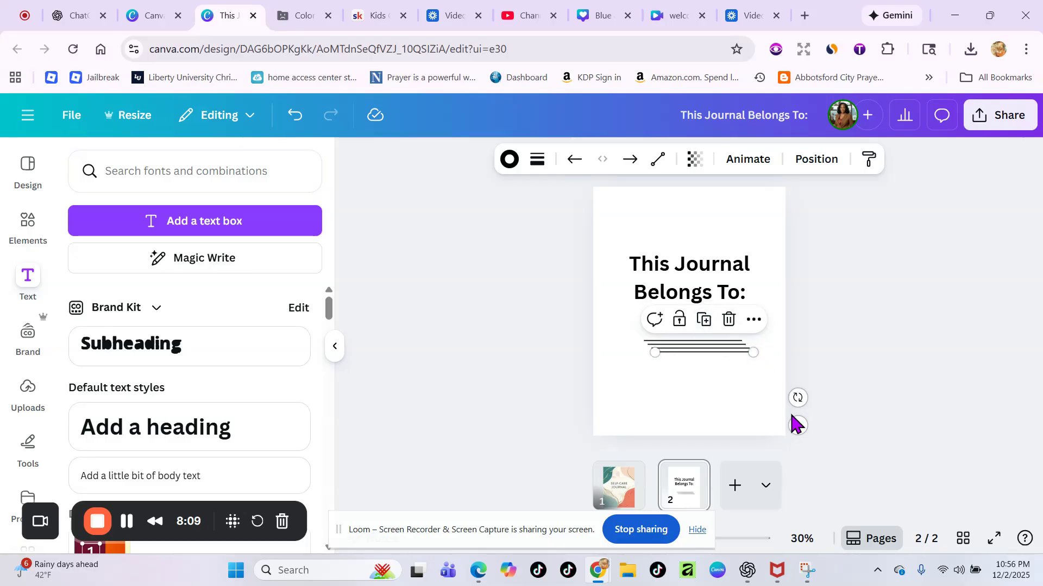
- Move the lowest line further down the page, then align and evenly space all four lines
left_click_drag(799, 425, 787, 444)
left_click_drag(650, 333, 684, 389)
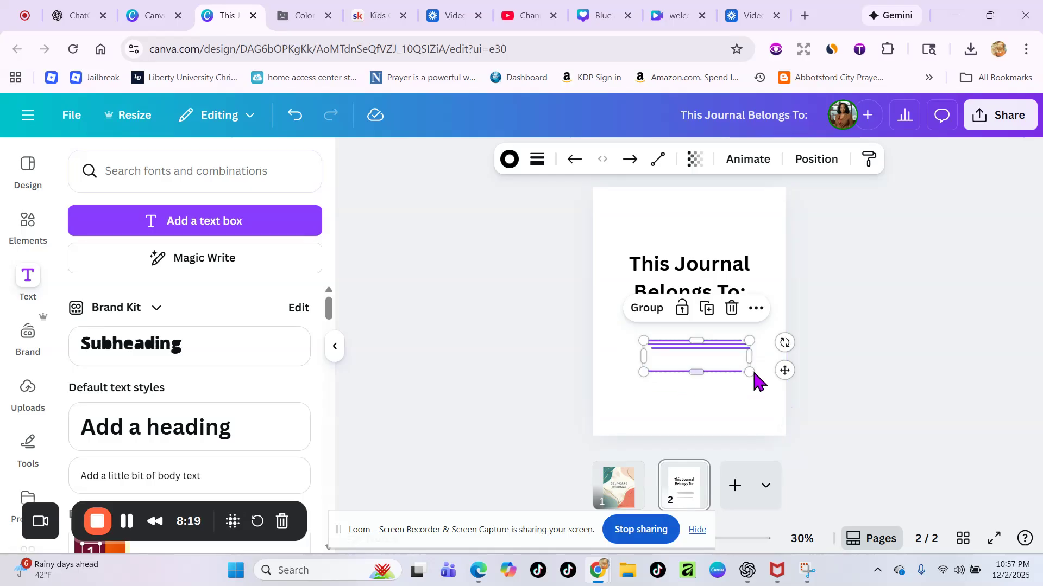
left_click(758, 313)
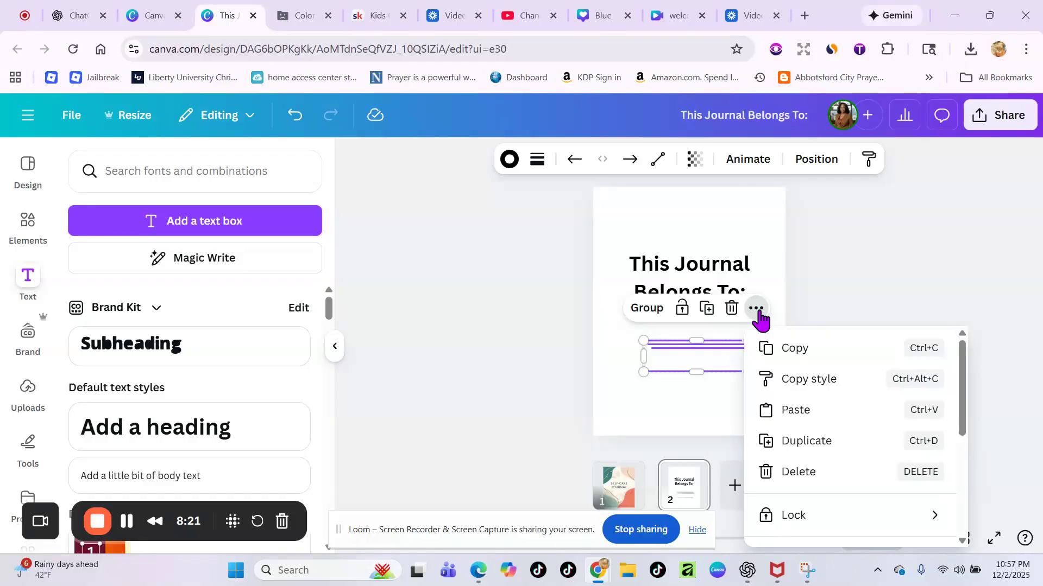
scroll(865, 392, "down", 3)
mouse_move(820, 441)
left_click(625, 434)
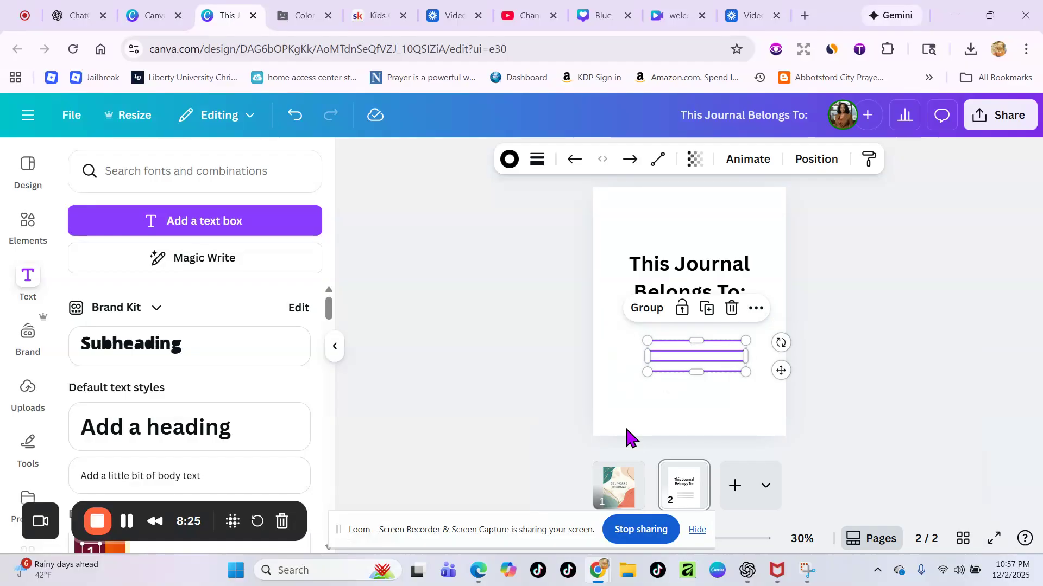
left_click(824, 405)
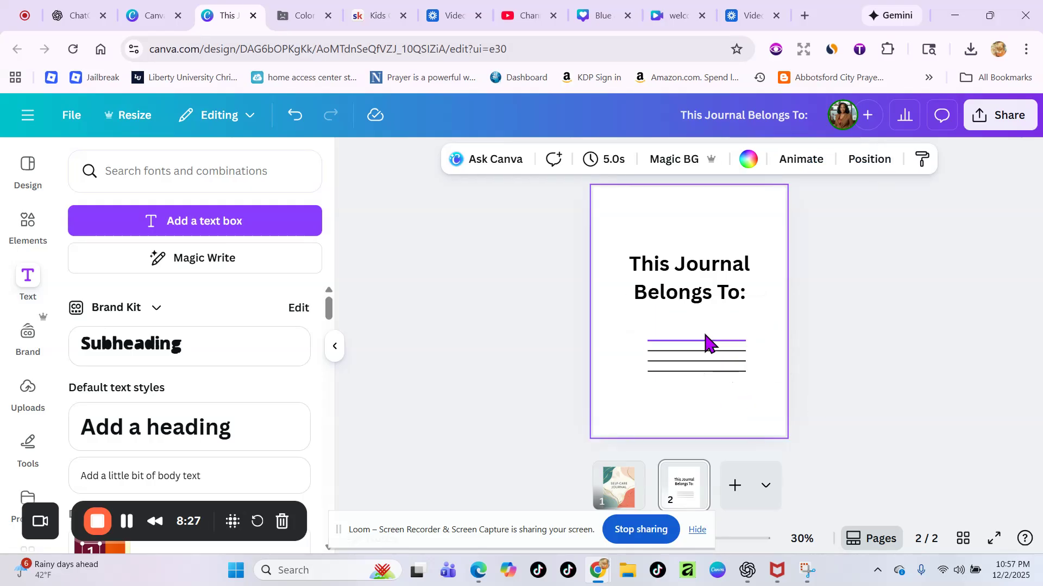
- Group the four lines below the heading and enlarge the group to about the heading's width
left_click_drag(618, 327, 770, 391)
left_click(659, 309)
left_click(729, 418)
left_click(693, 360)
left_click_drag(694, 361, 628, 349)
left_click_drag(739, 366, 706, 362)
left_click(724, 400)
left_click(748, 421)
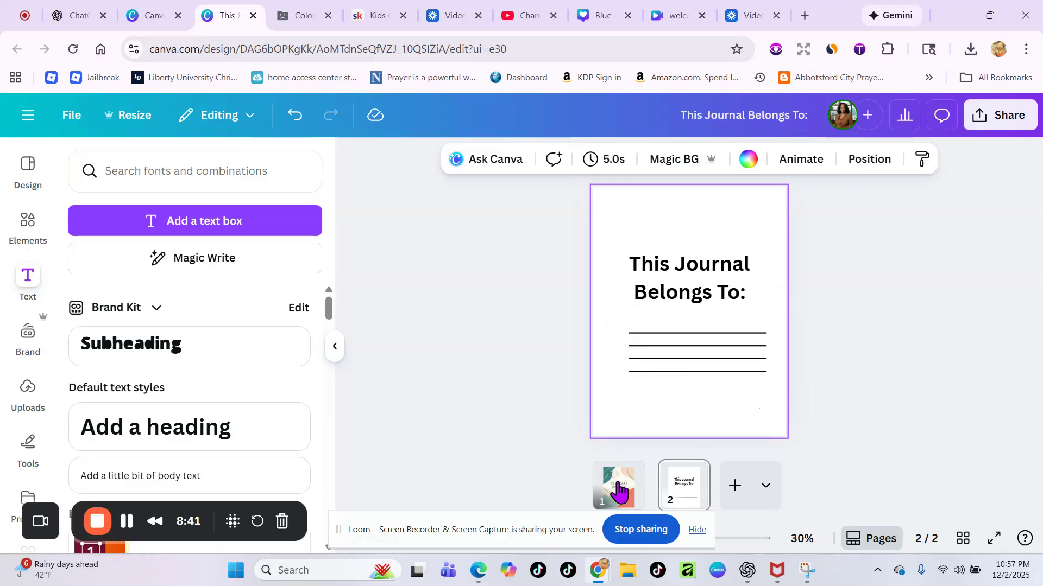
- Check the cover page, return to the second page and center the grouped lines horizontally under the heading
left_click(621, 487)
left_click(749, 387)
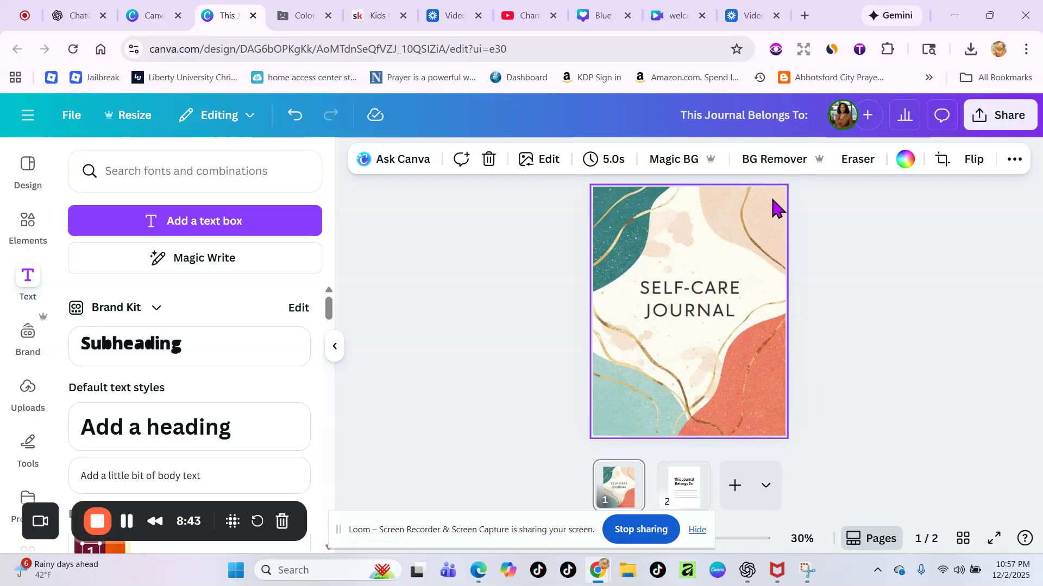
left_click(694, 500)
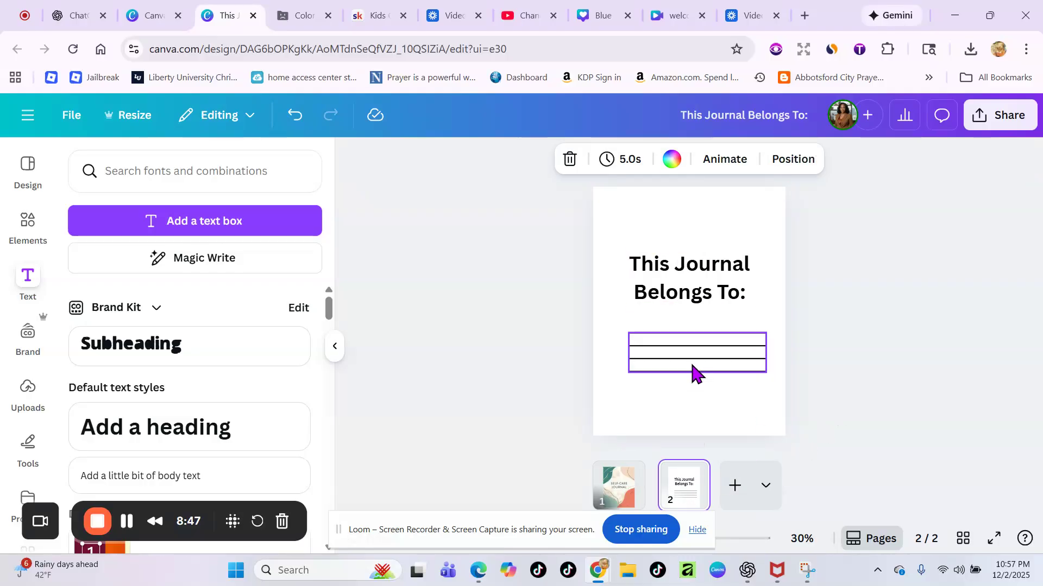
left_click(689, 364)
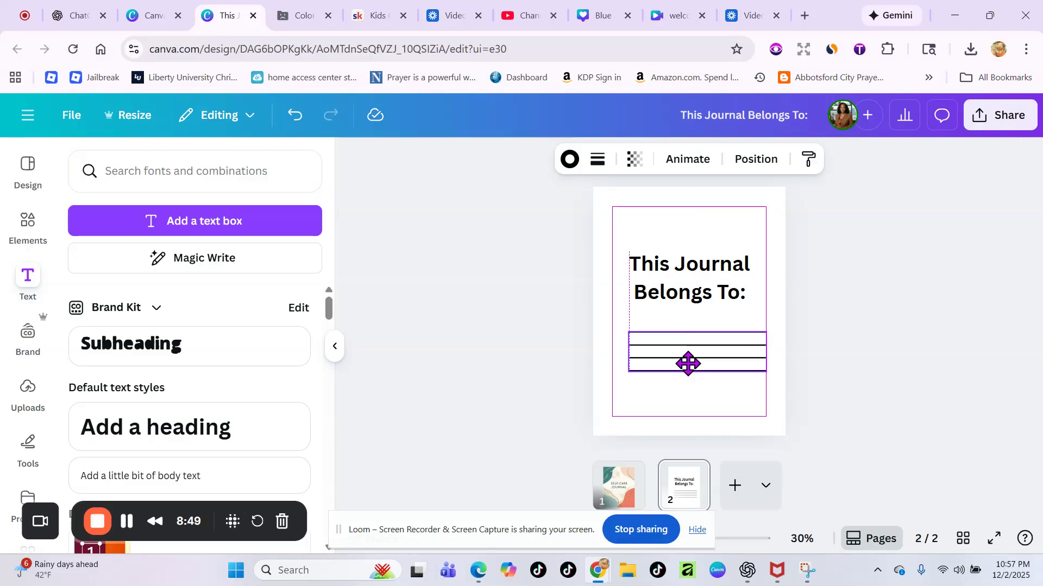
left_click(686, 363)
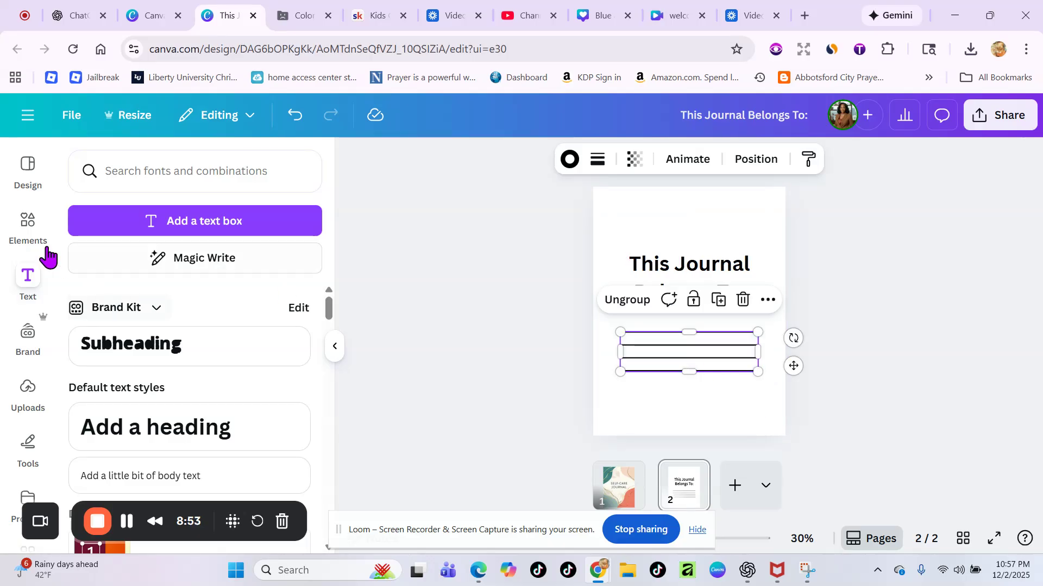
- Search the elements library for "flowers"
left_click(38, 227)
left_click(192, 167)
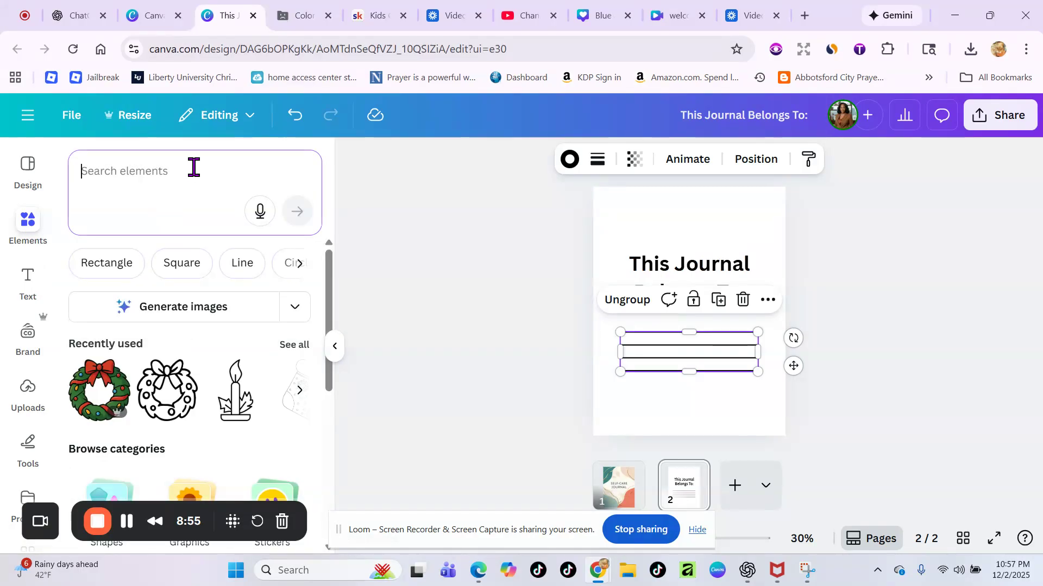
type("flowers")
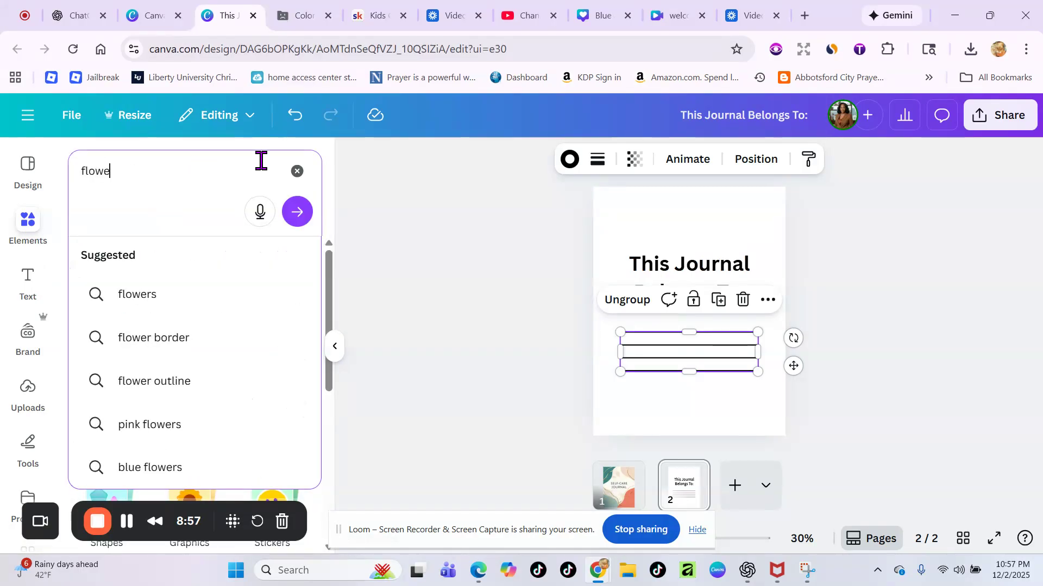
key("Return")
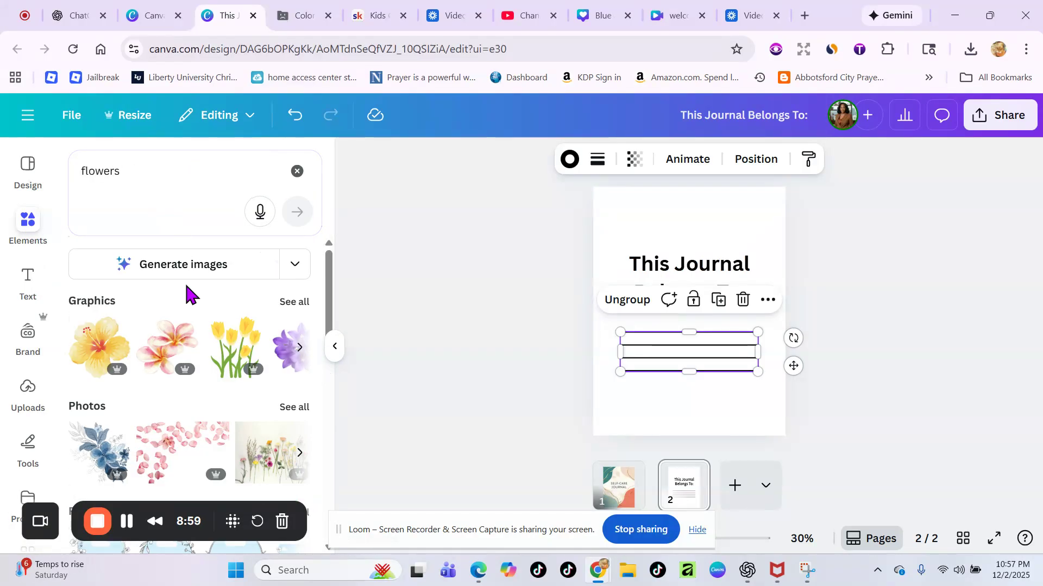
scroll(195, 315, "down", 2)
scroll(278, 352, "up", 1)
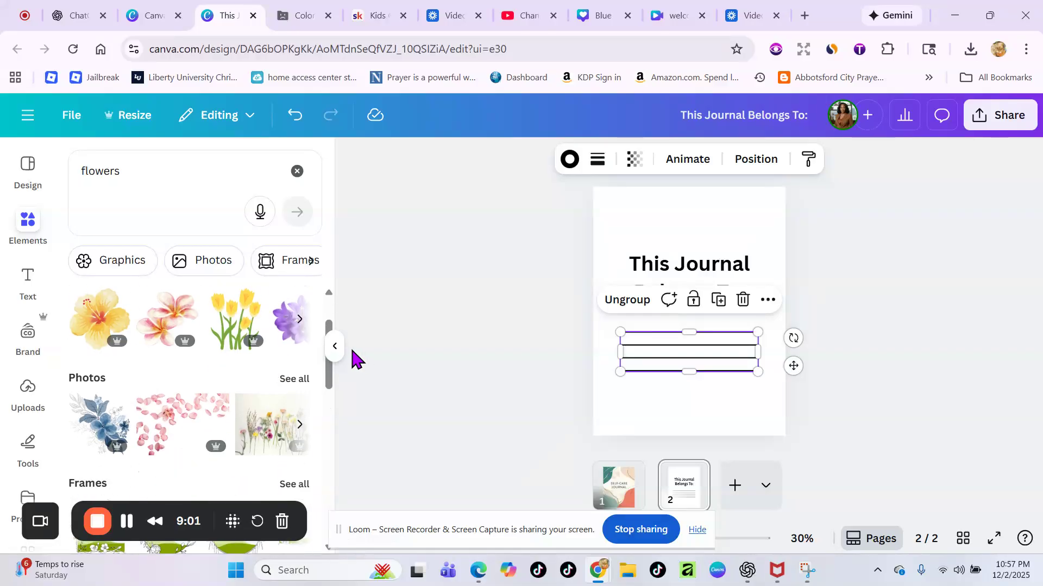
left_click_drag(333, 379, 333, 354)
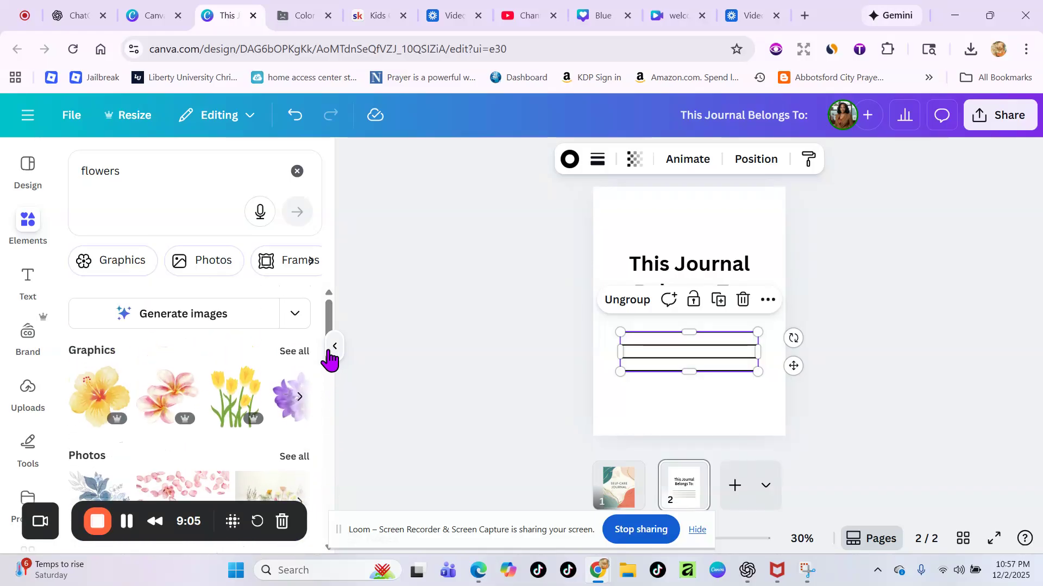
- Show all flower graphics and place the black outlined flower branch in the page's lower-right corner
left_click(296, 350)
scroll(272, 373, "down", 5)
scroll(272, 373, "down", 10)
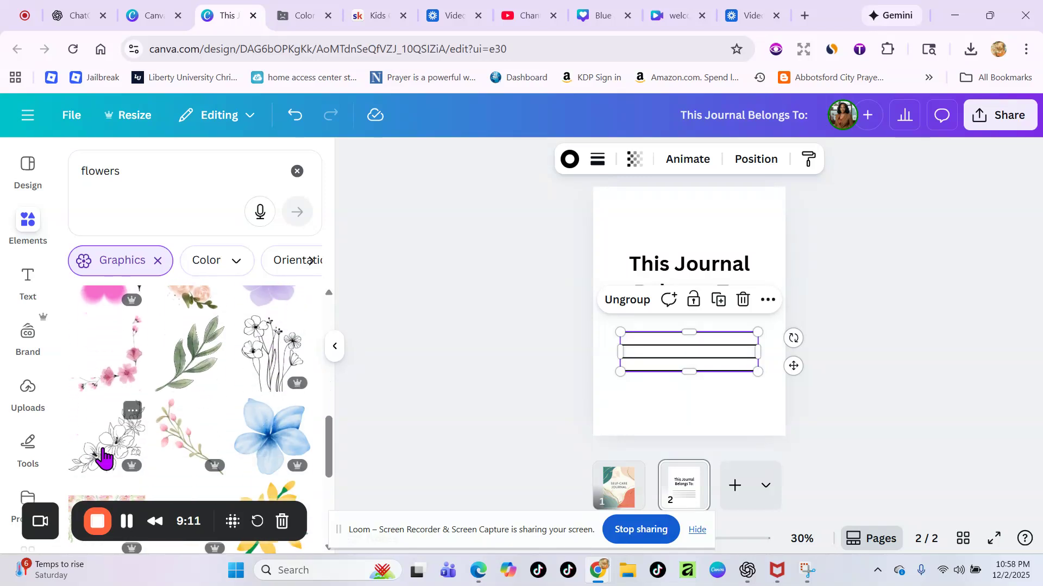
left_click(135, 471)
left_click_drag(709, 328, 749, 404)
left_click(912, 287)
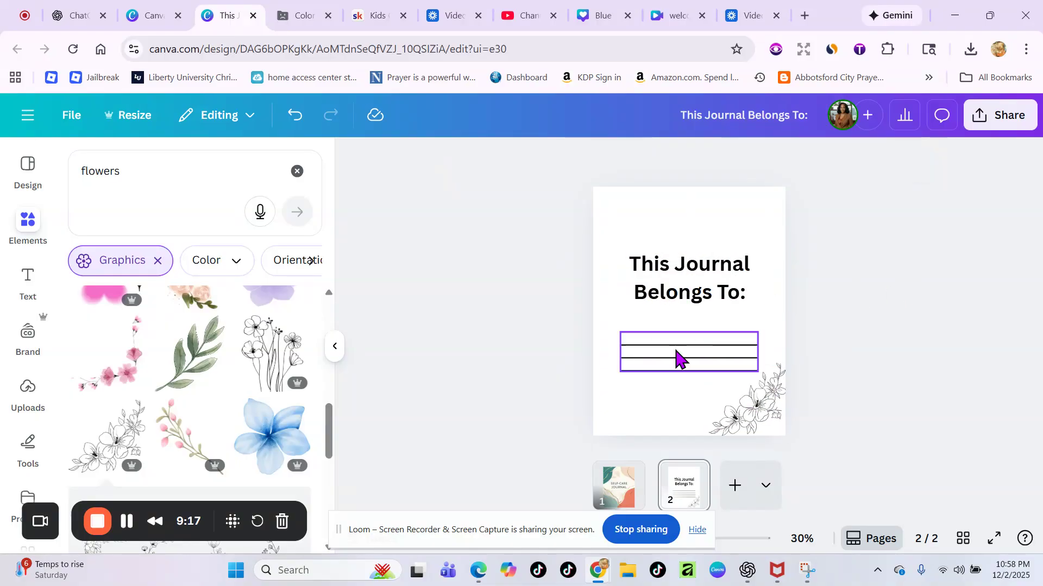
- Move the grouped lines slightly up toward the heading and shift the flower branch inward from the page corner
left_click_drag(663, 361, 661, 347)
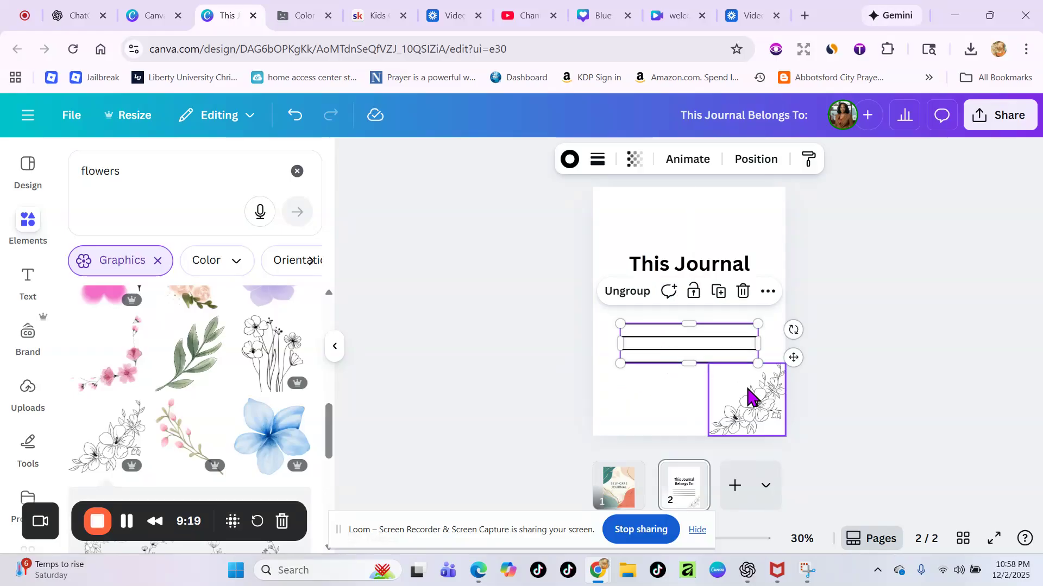
left_click(758, 407)
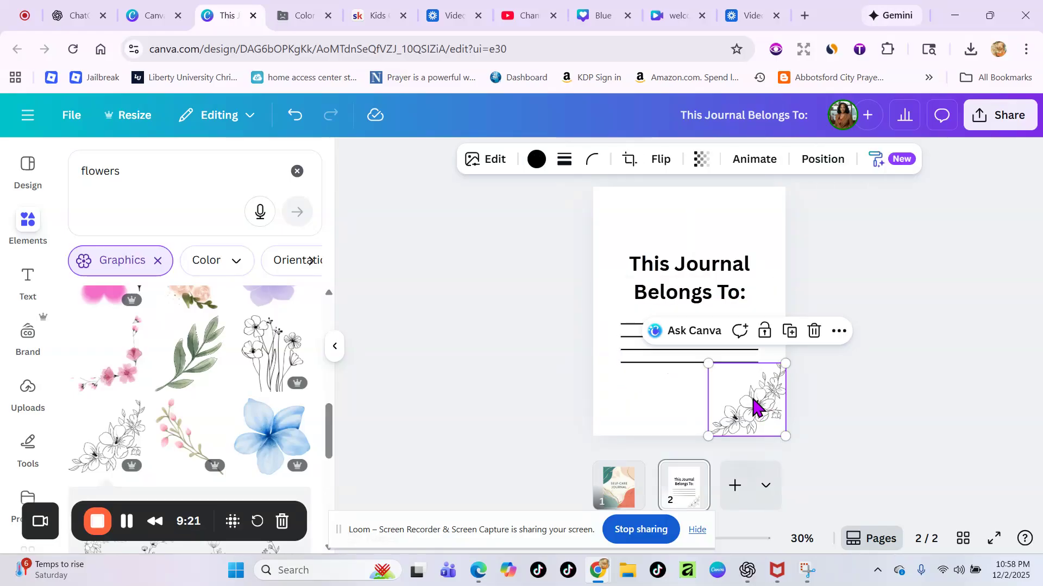
left_click_drag(767, 417, 755, 399)
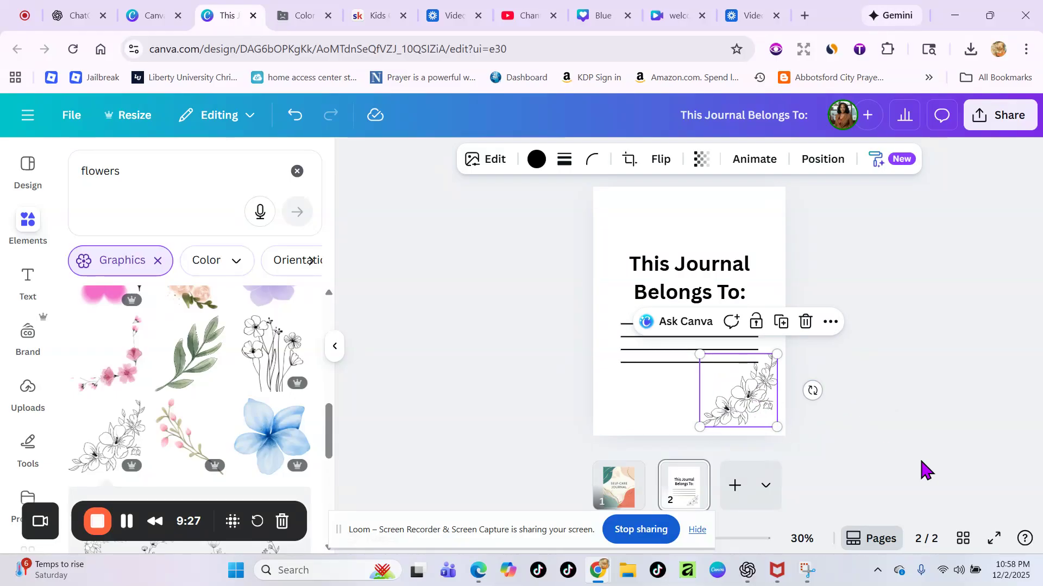
left_click(898, 447)
- Set the outlined flower branch's transparency to 49
left_click(756, 414)
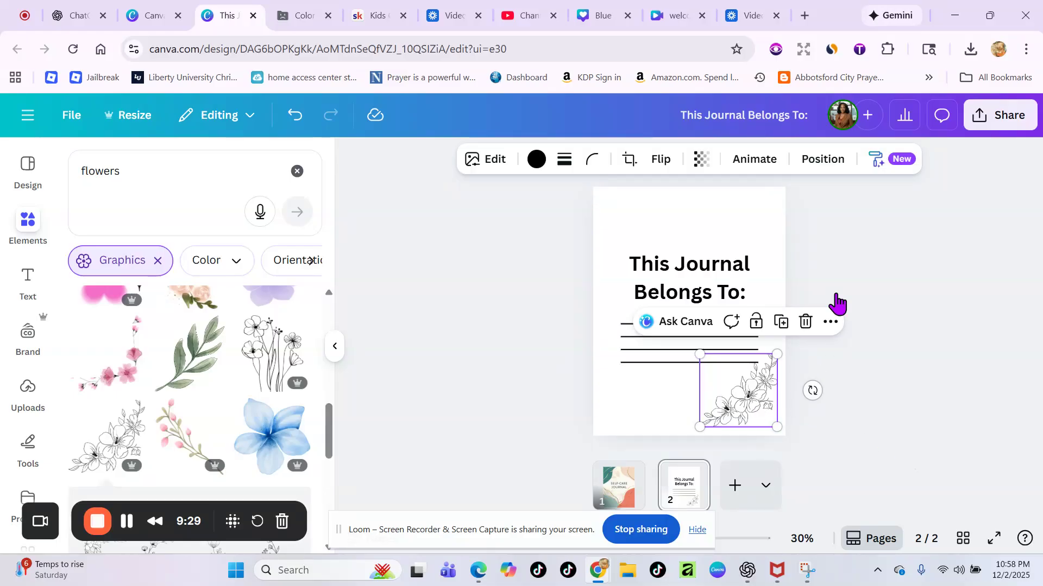
left_click(700, 163)
left_click_drag(739, 234, 679, 235)
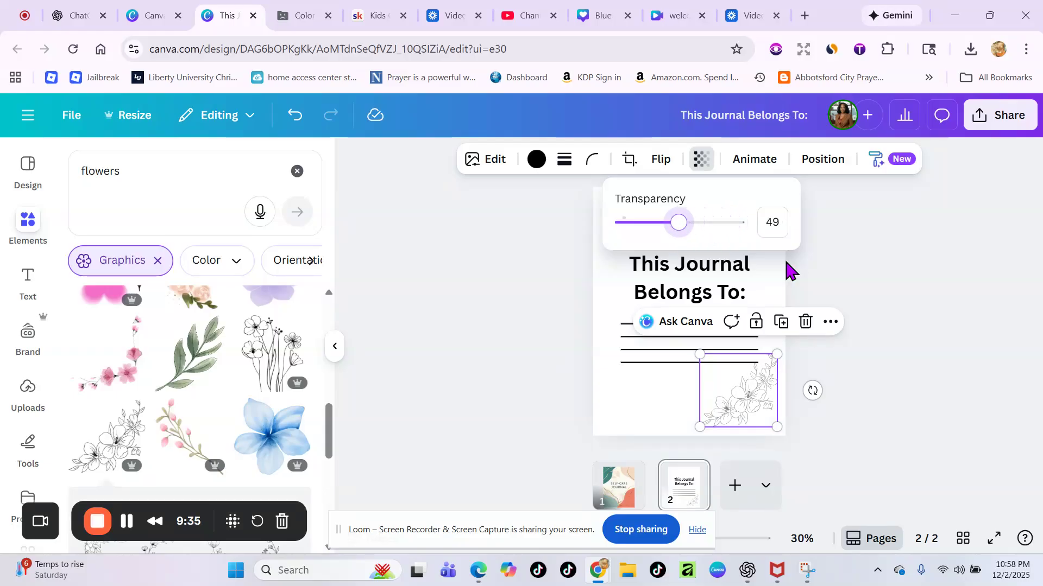
left_click(928, 421)
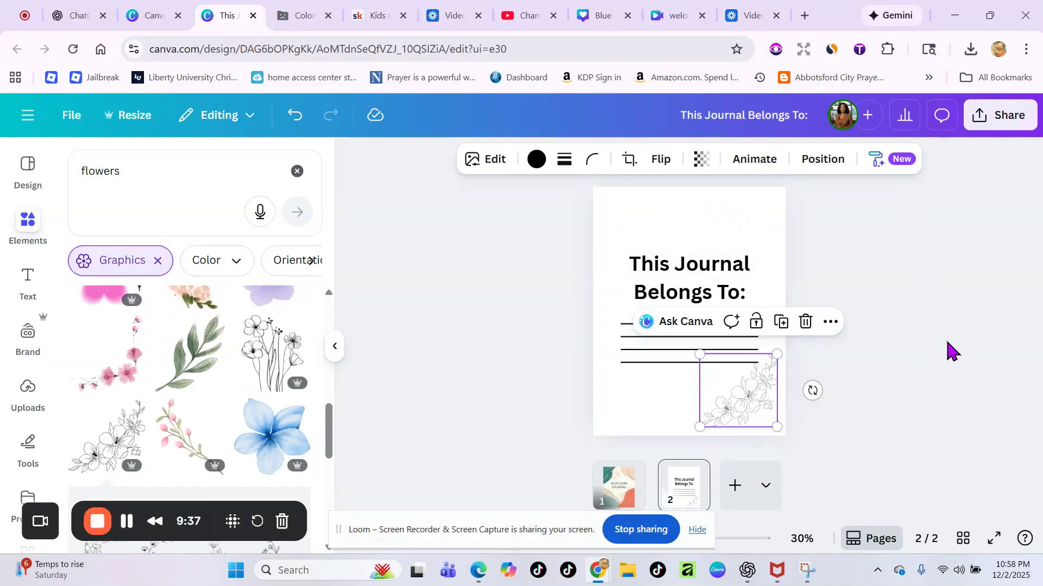
left_click(954, 396)
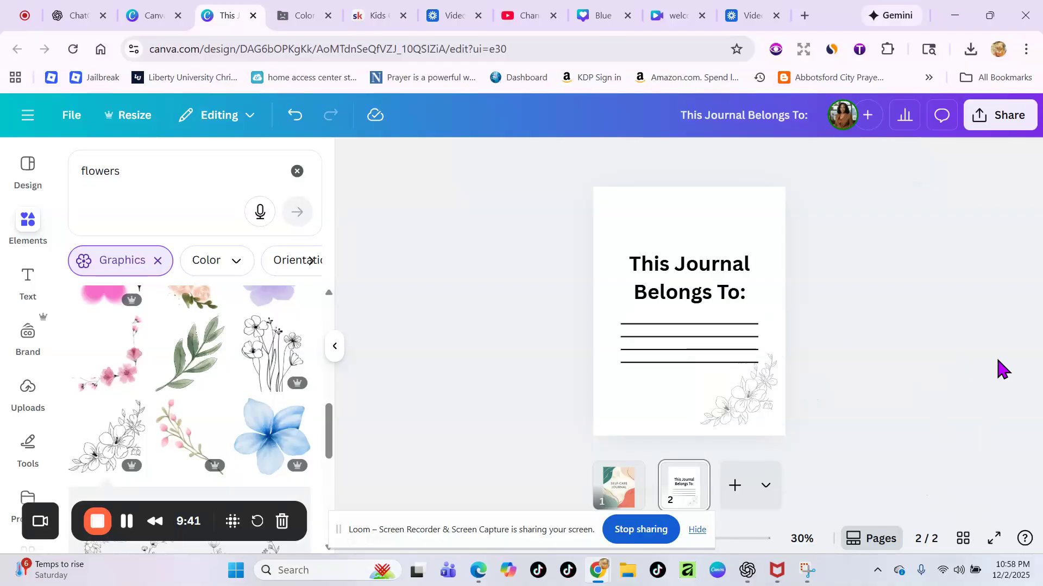
- Add a blank third page after the "This Journal Belongs To:" page
left_click(735, 485)
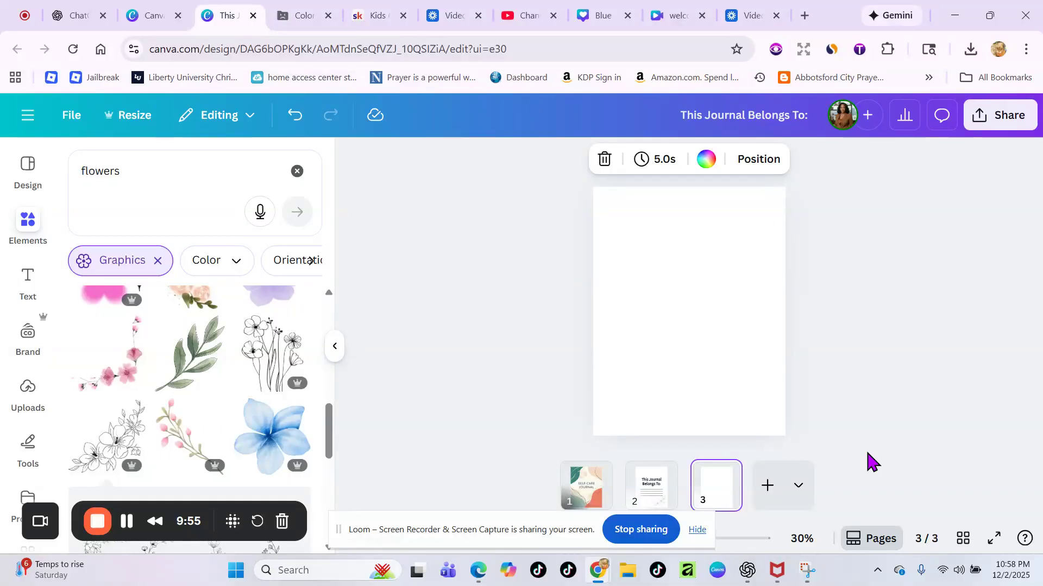
- Switch to ChatGPT and write the prompt "can you give me 25 affirmations with the scripture reference included", correcting the misspelled words
left_click(75, 19)
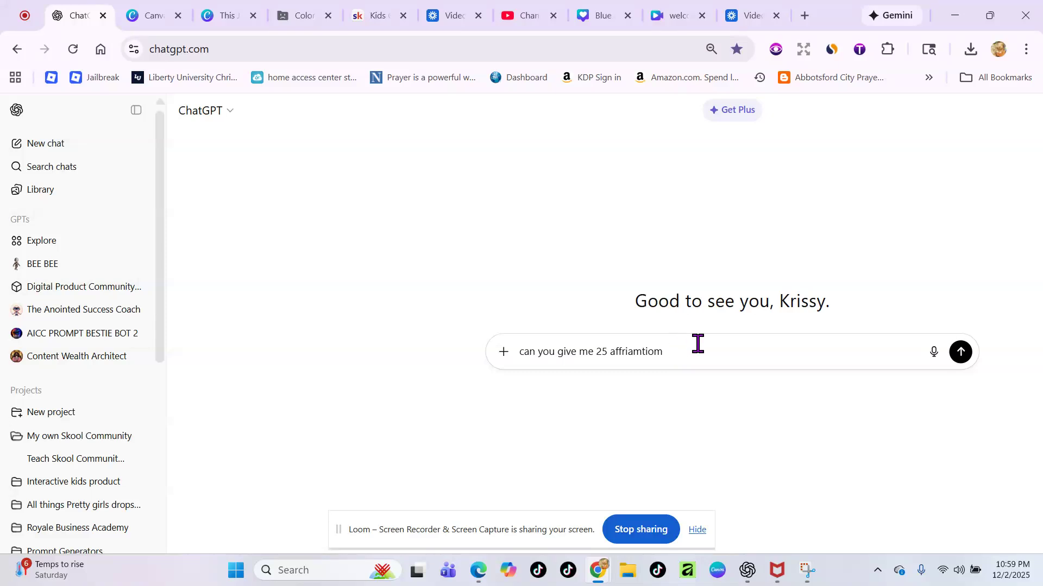
type("s")
key("BackSpace")
key("BackSpace")
key("BackSpace")
key("BackSpace")
key("BackSpace")
key("BackSpace")
key("BackSpace")
key("BackSpace")
key("BackSpace")
key("BackSpace")
key("BackSpace")
key("BackSpace")
type("irmations with the cs")
key("BackSpace")
key("BackSpace")
type("scripture refe")
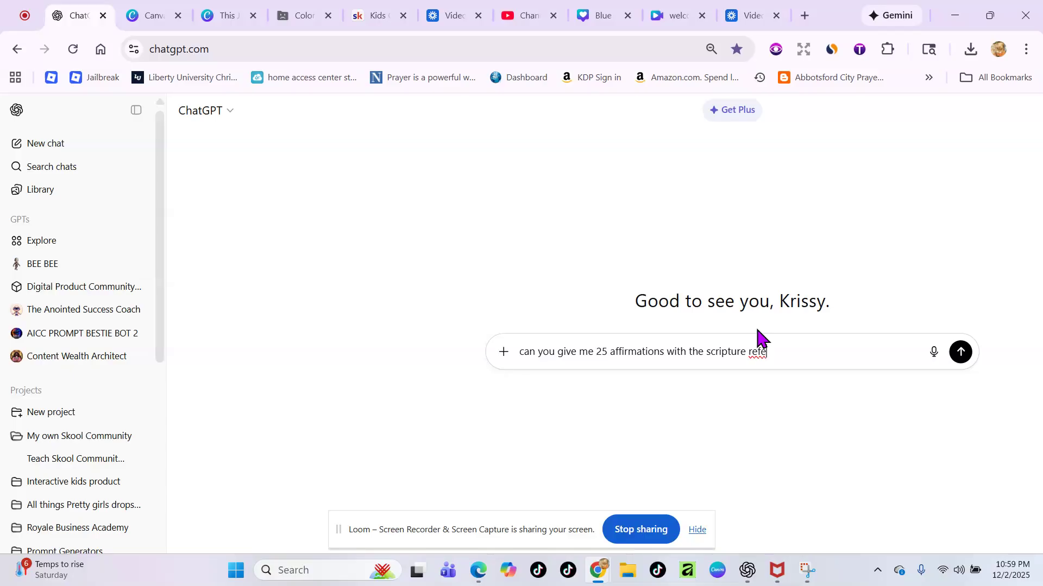
type("ernce included")
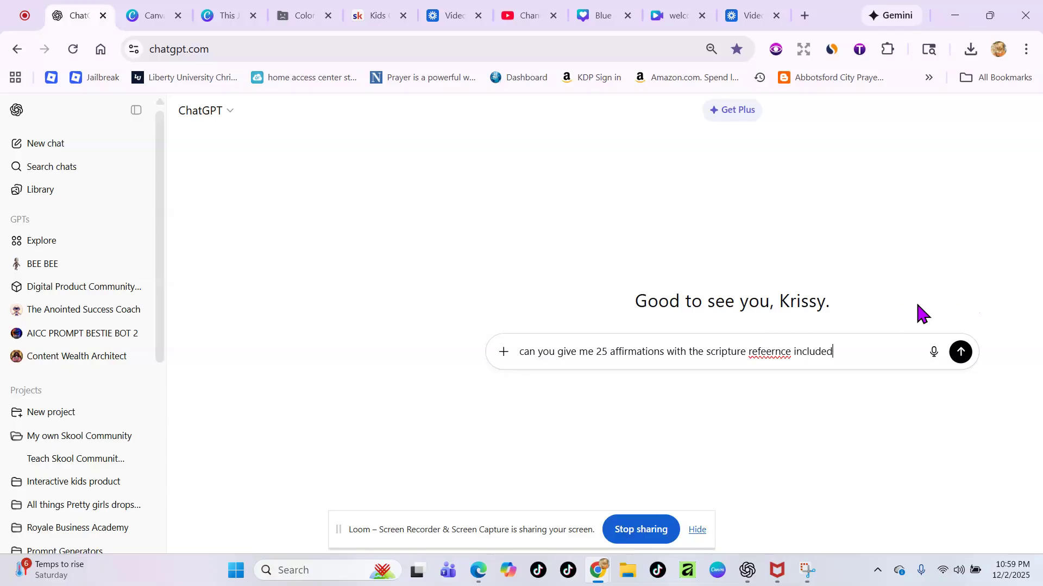
left_click(770, 353)
right_click(771, 356)
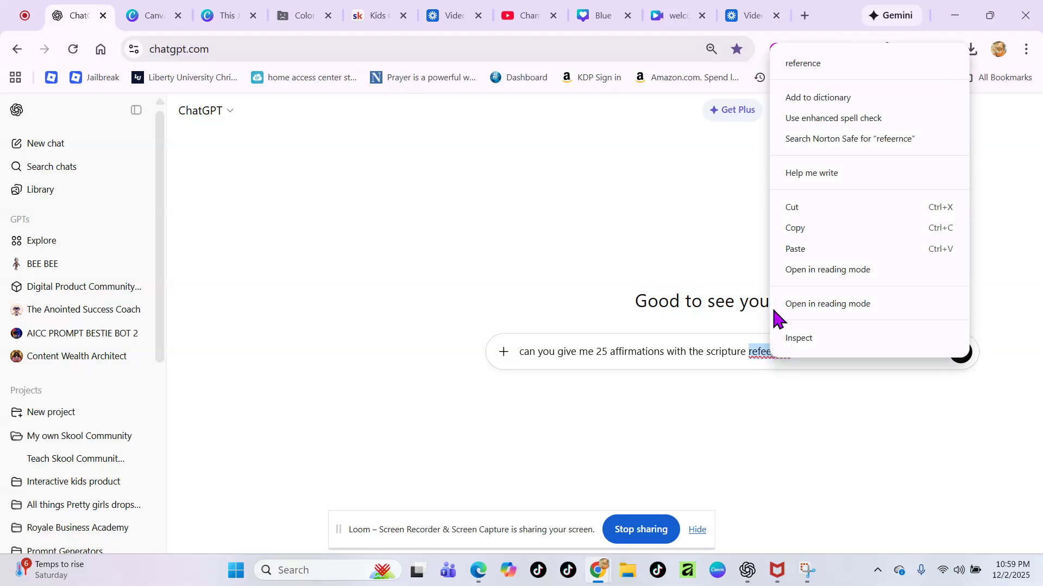
left_click(806, 65)
- Replace the prompt's scripture wording with "for single moms who struggle to find balance on a daily basis", submit it and review the generated list
left_click_drag(843, 353, 670, 354)
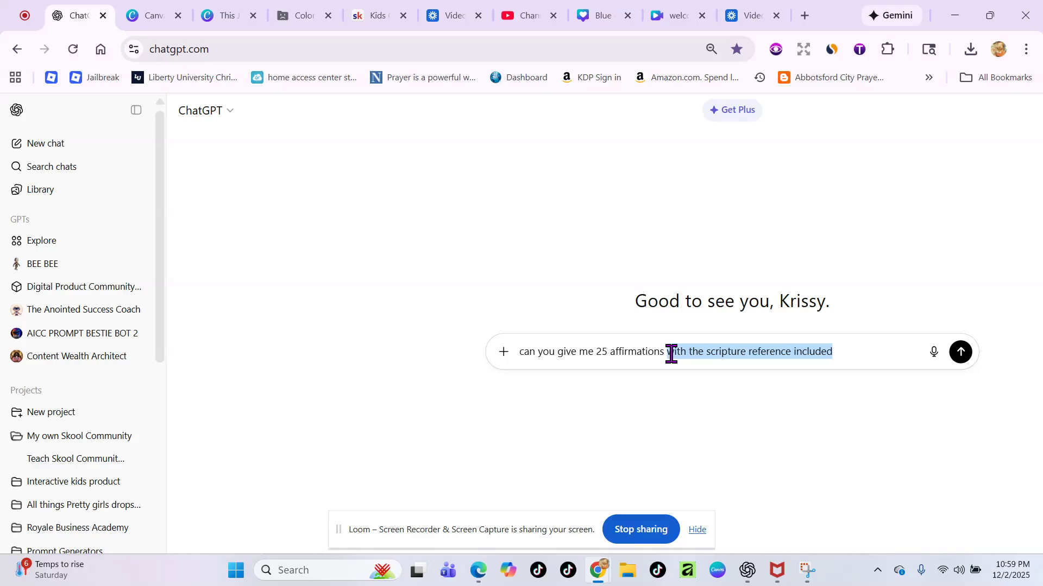
key("BackSpace")
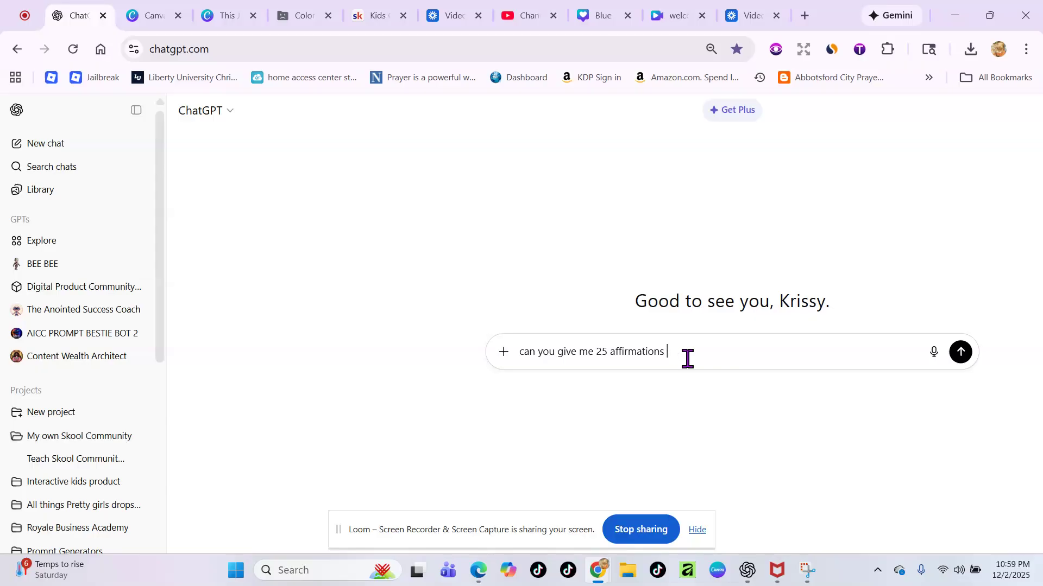
key("BackSpace")
key("BackSpace")
key("BackSpace")
key("BackSpace")
key("BackSpace")
key("BackSpace")
key("BackSpace")
key("BackSpace")
key("BackSpace")
key("BackSpace")
key("BackSpace")
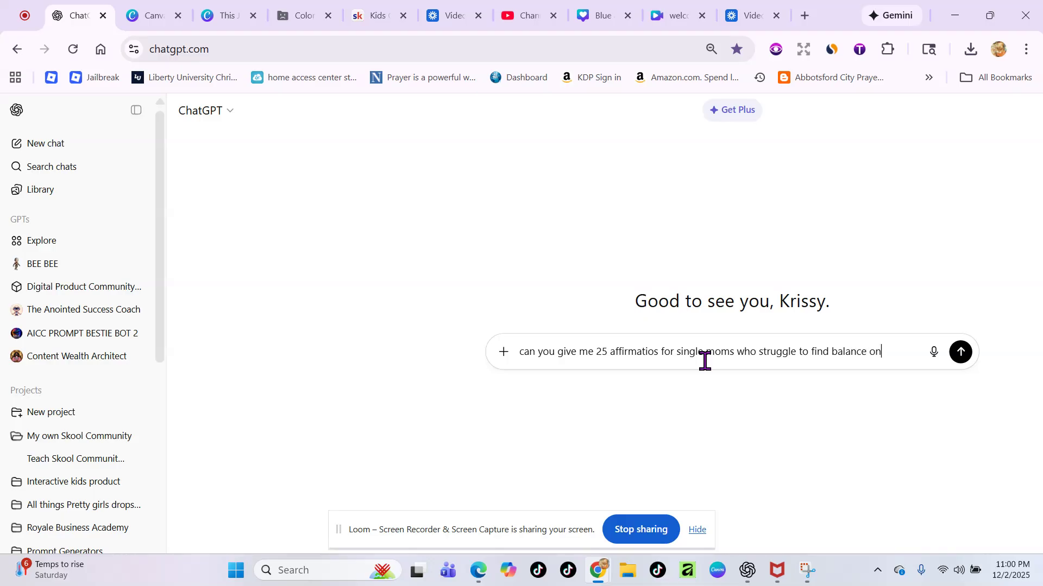
type("basis")
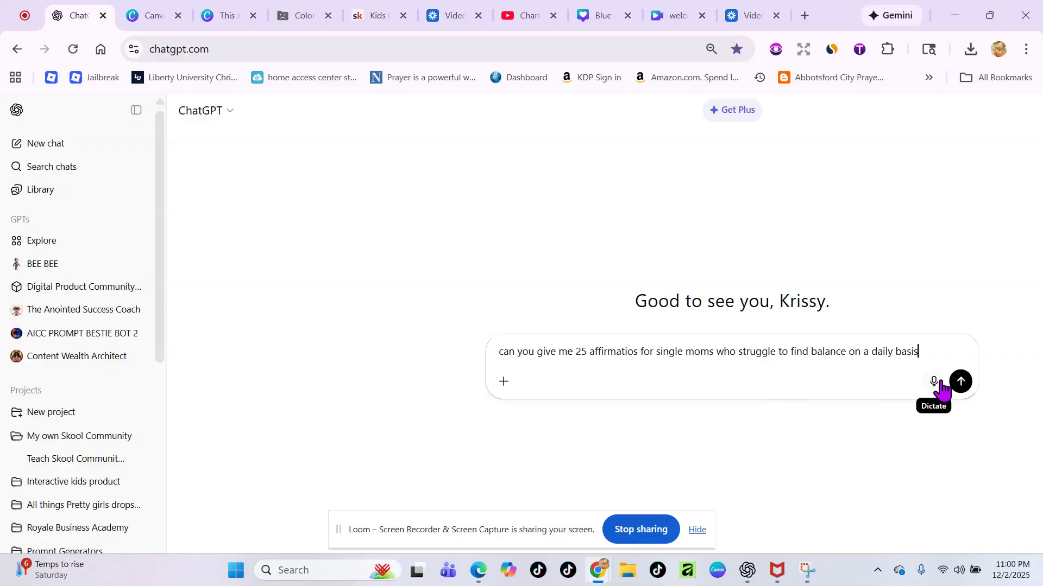
left_click(960, 382)
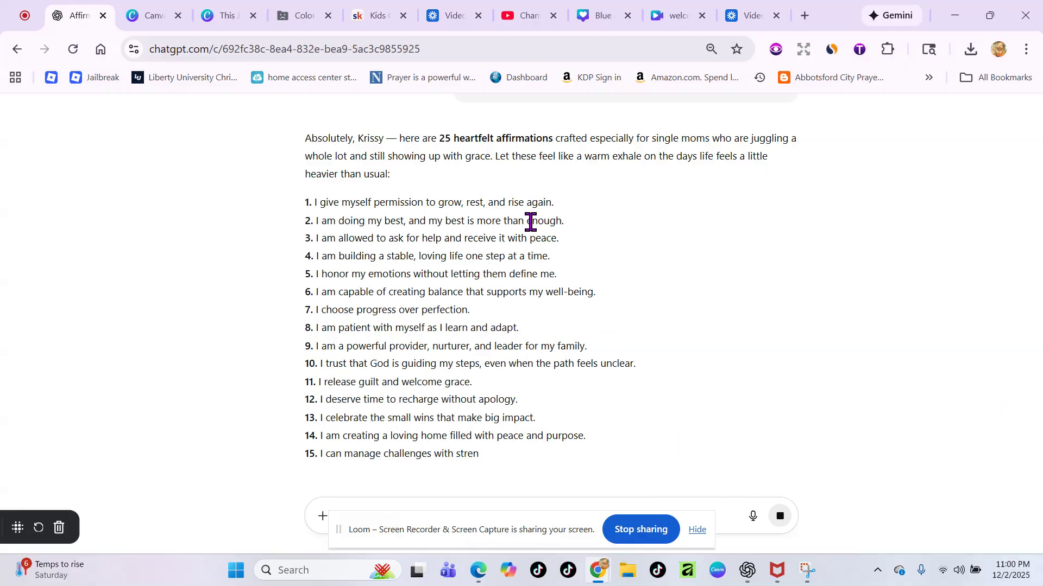
scroll(793, 475, "down", 1)
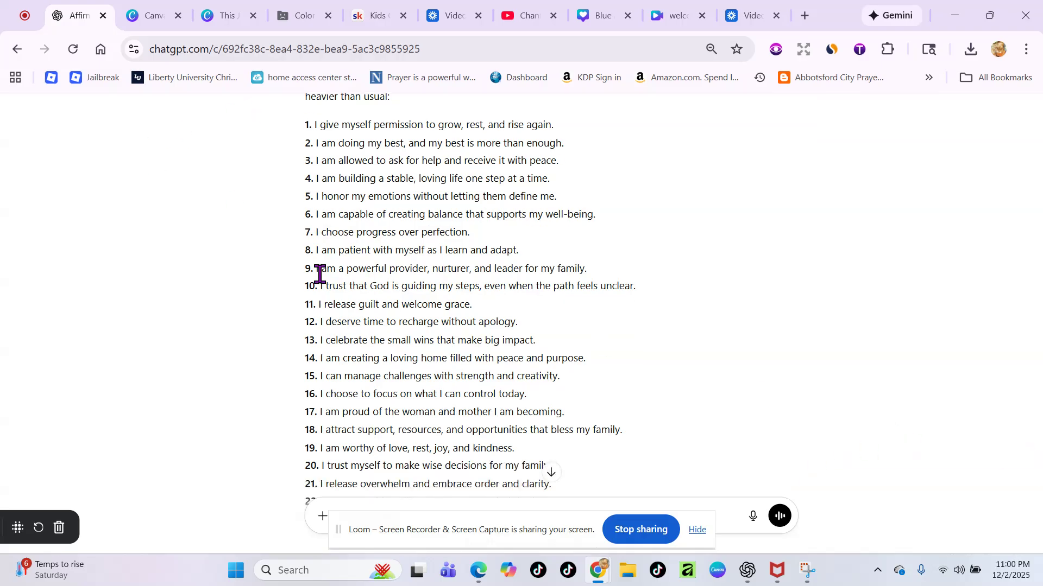
scroll(465, 321, "down", 2)
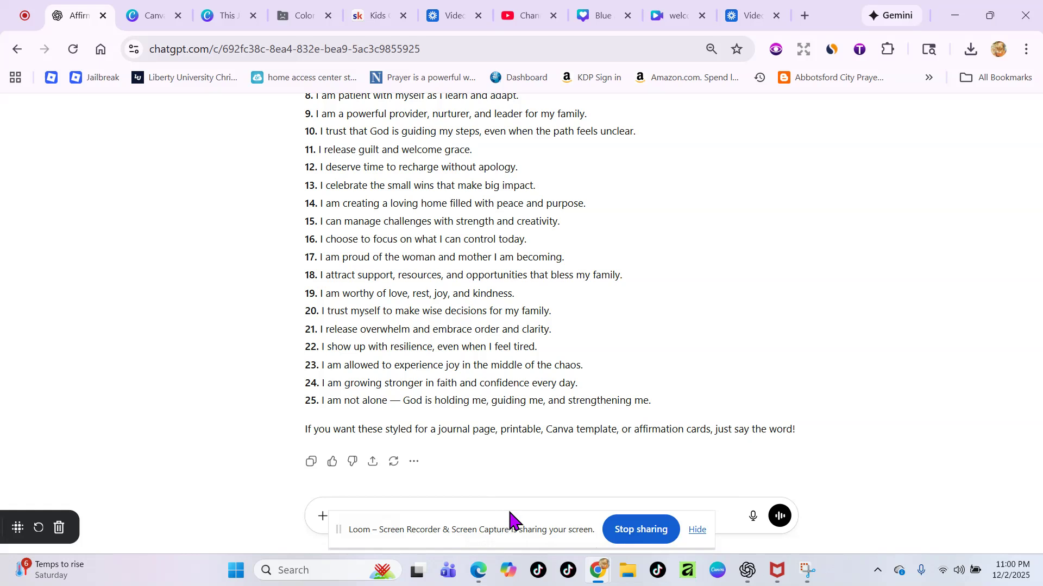
- Ask ChatGPT "can you rewrite and remove the number" for the 25 affirmations and review the rewritten list
scroll(611, 481, "down", 1)
scroll(611, 481, "down", 1)
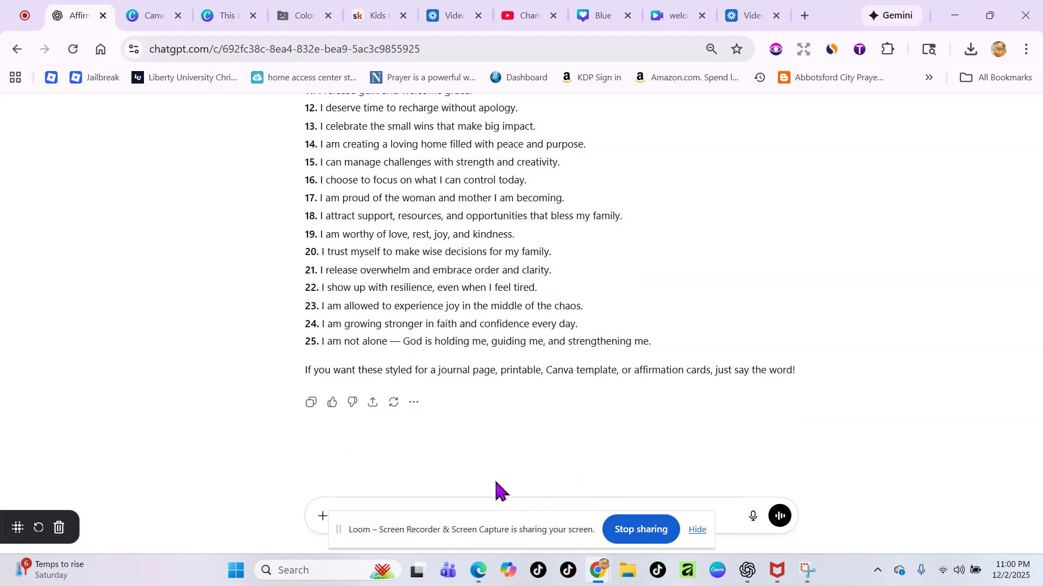
left_click(697, 529)
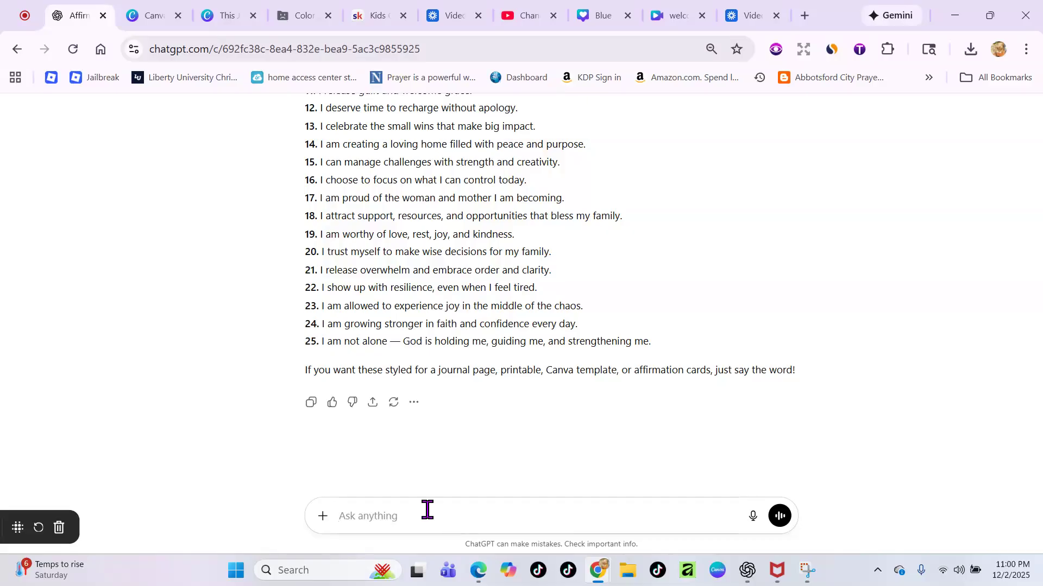
type("can")
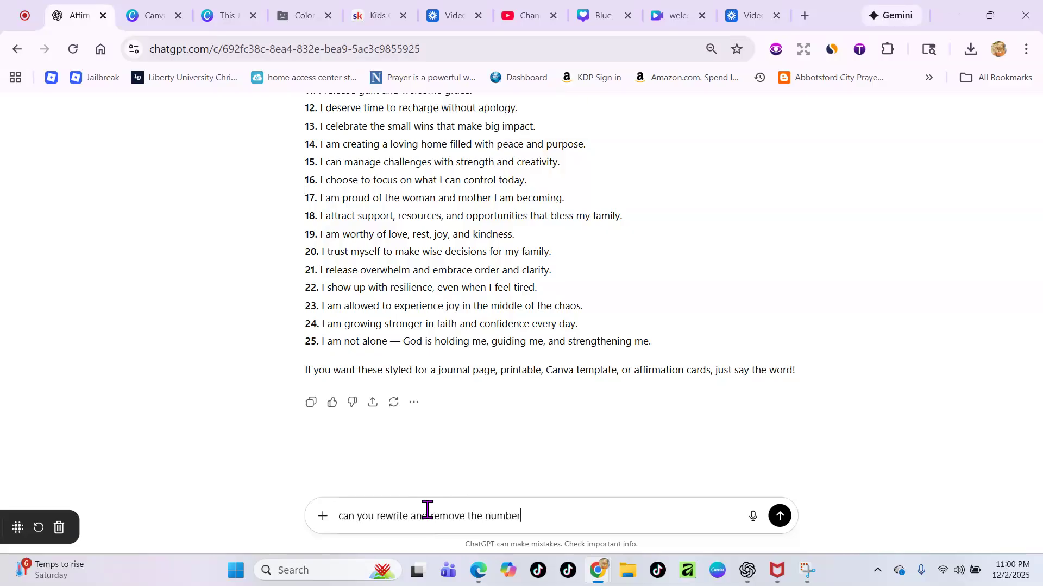
key("Return")
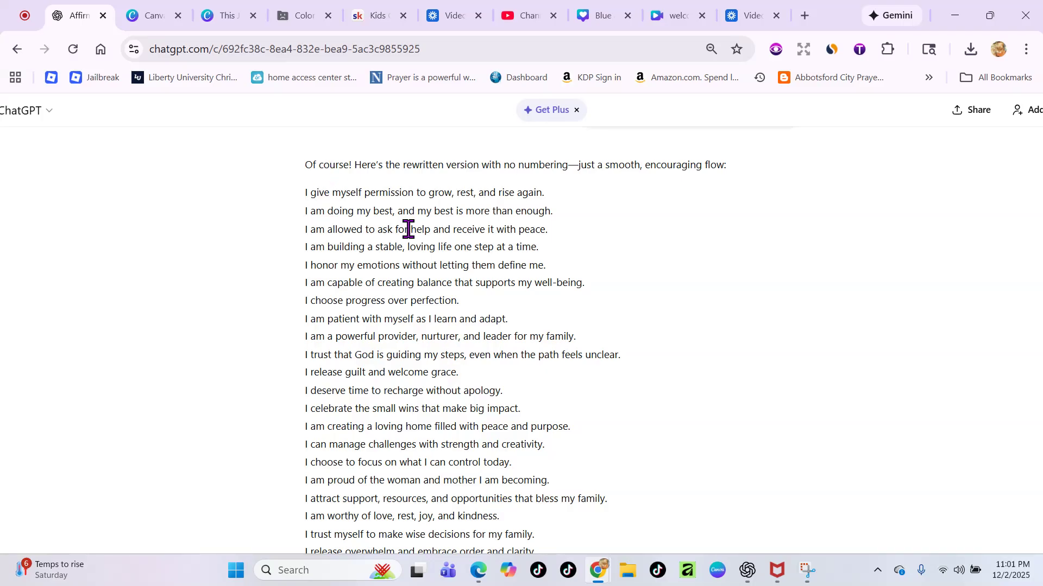
scroll(434, 348, "down", 3)
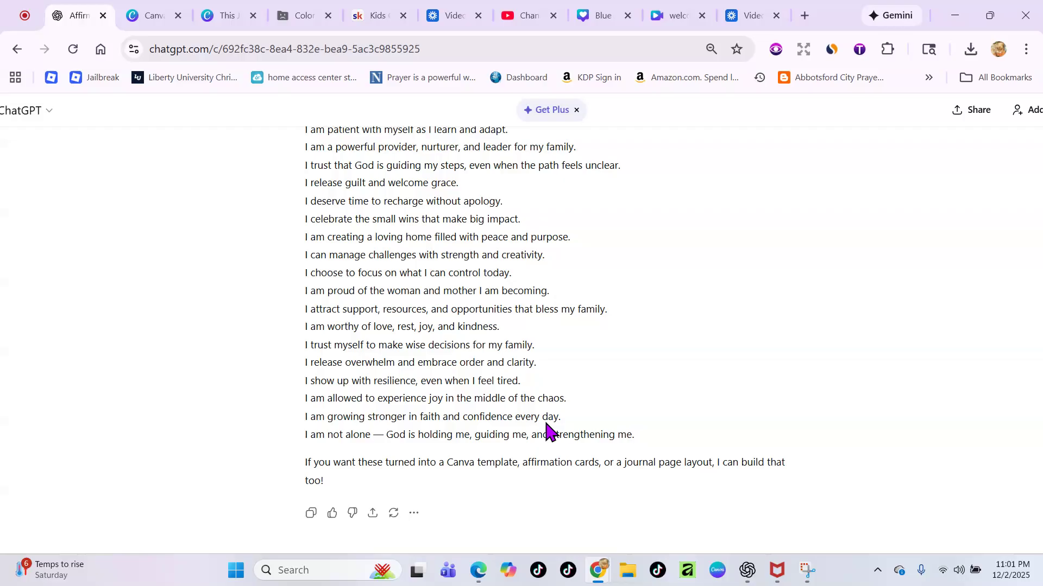
scroll(547, 426, "up", 4)
scroll(473, 489, "down", 1)
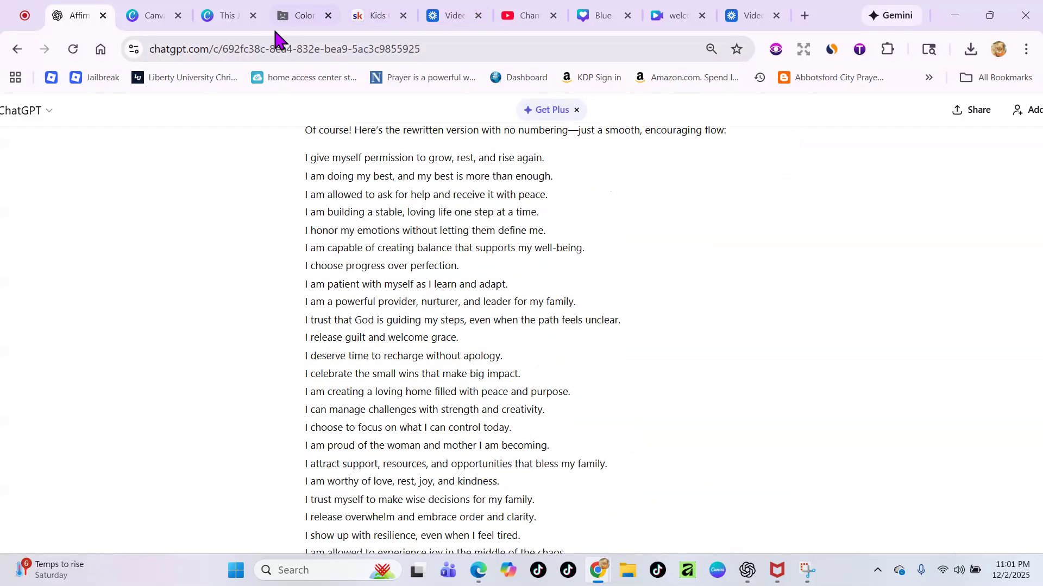
- Copy the affirmation "I trust that God is guiding my steps, even when the path feels unclear." and switch to the Canva journal design
left_click(158, 21)
left_click(225, 18)
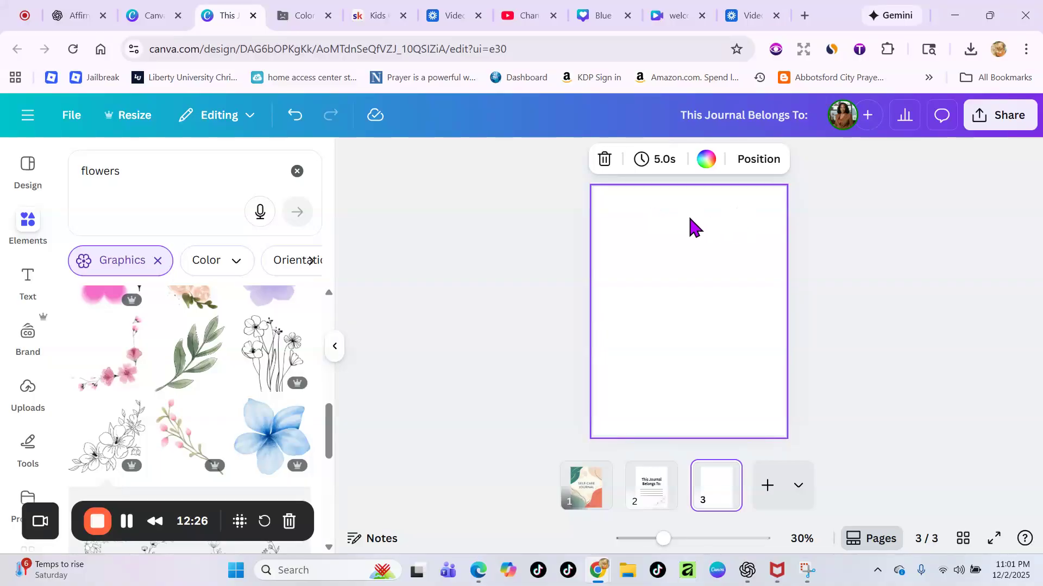
left_click(75, 17)
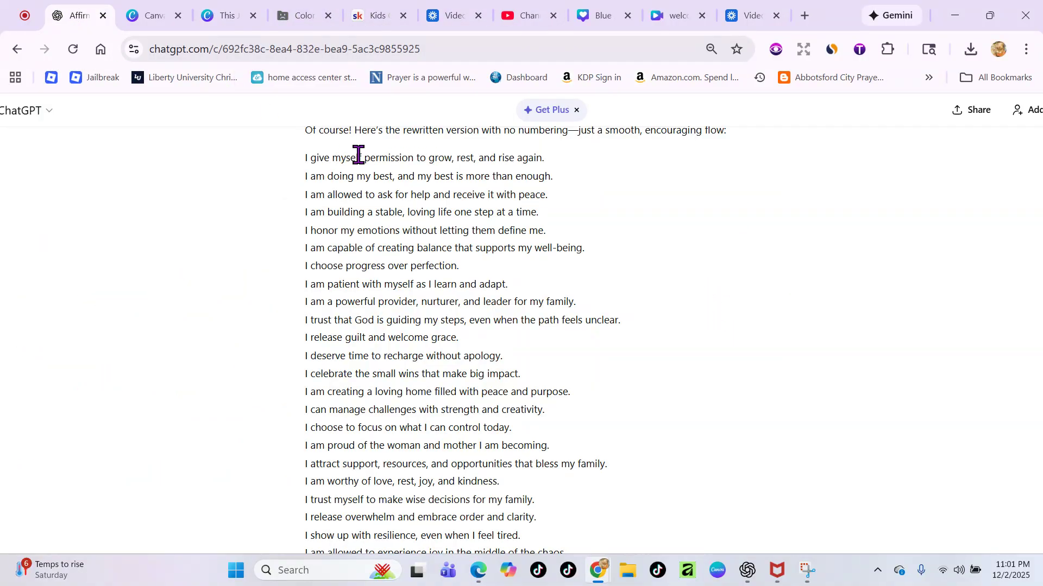
scroll(559, 293, "down", 1)
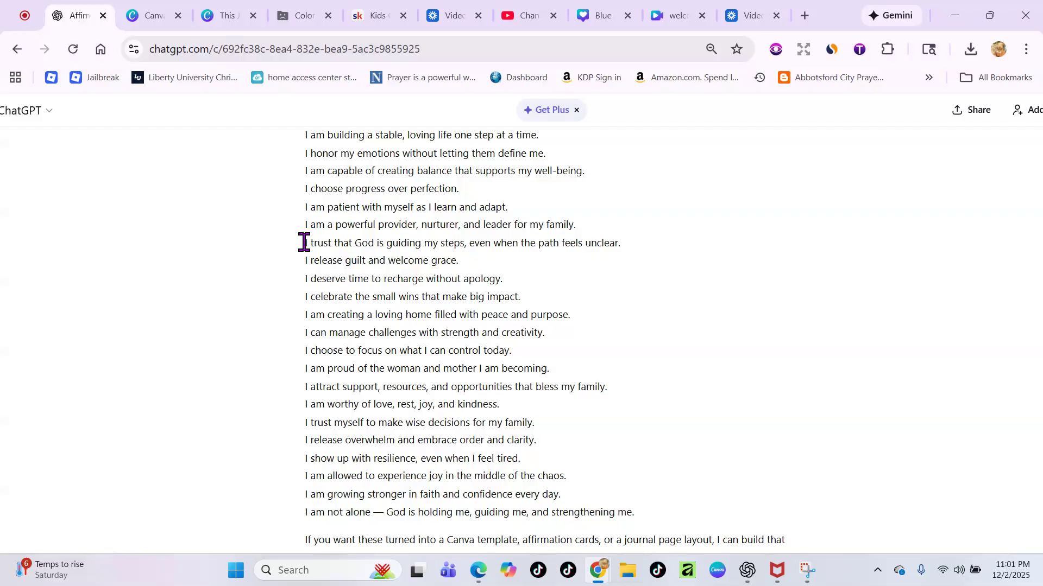
left_click_drag(305, 242, 625, 249)
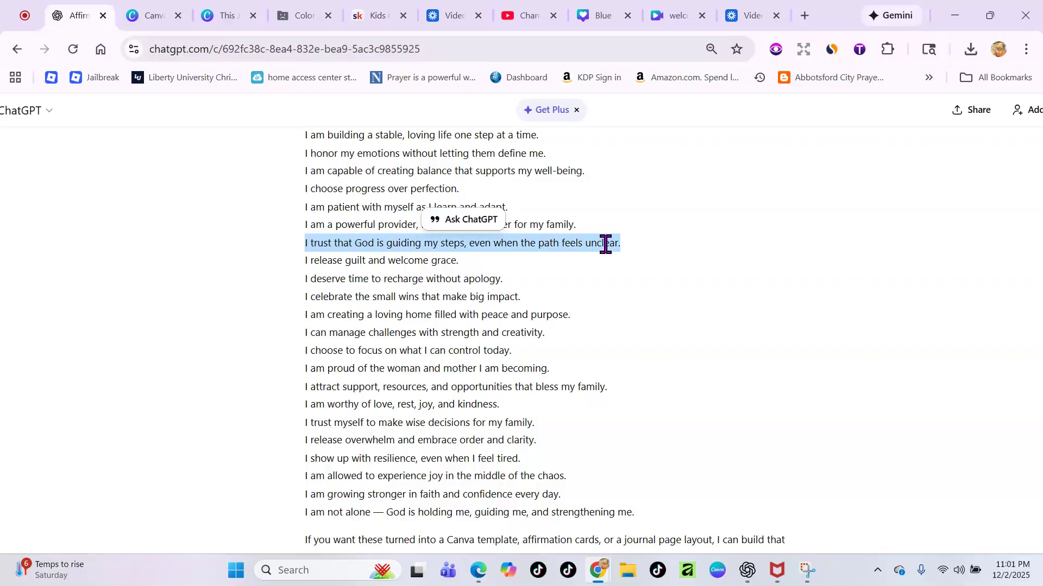
right_click(604, 242)
left_click(636, 267)
left_click(136, 21)
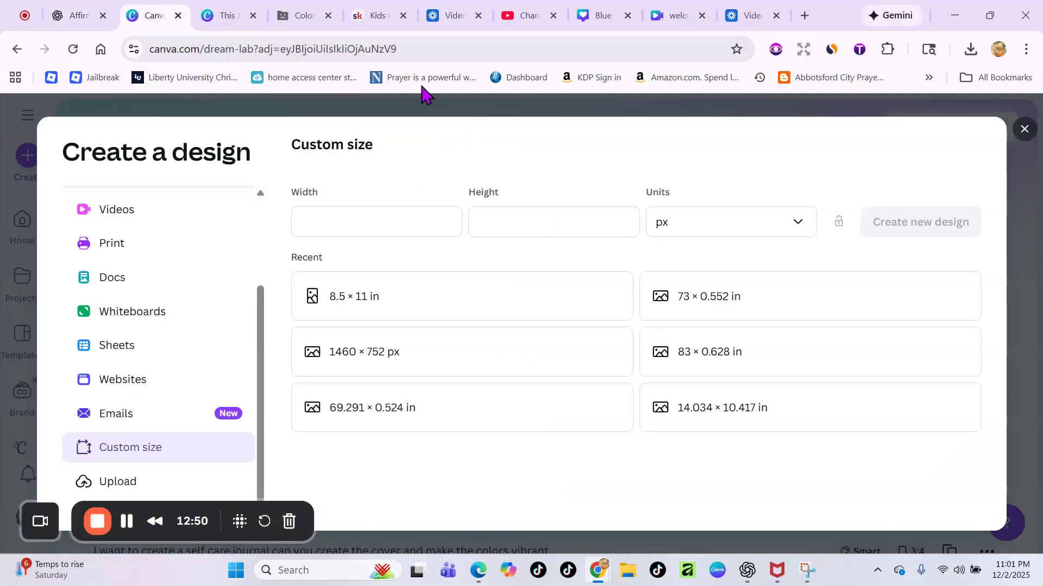
left_click(220, 20)
- Paste the copied affirmation onto blank page 3 and move it near the page's upper edge
left_click(661, 221)
right_click(661, 221)
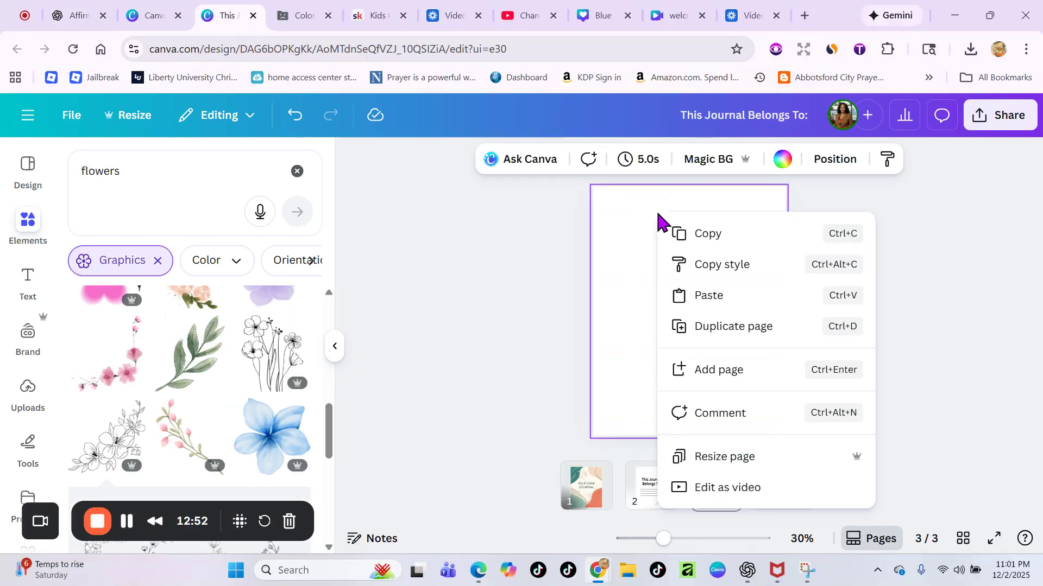
left_click(712, 297)
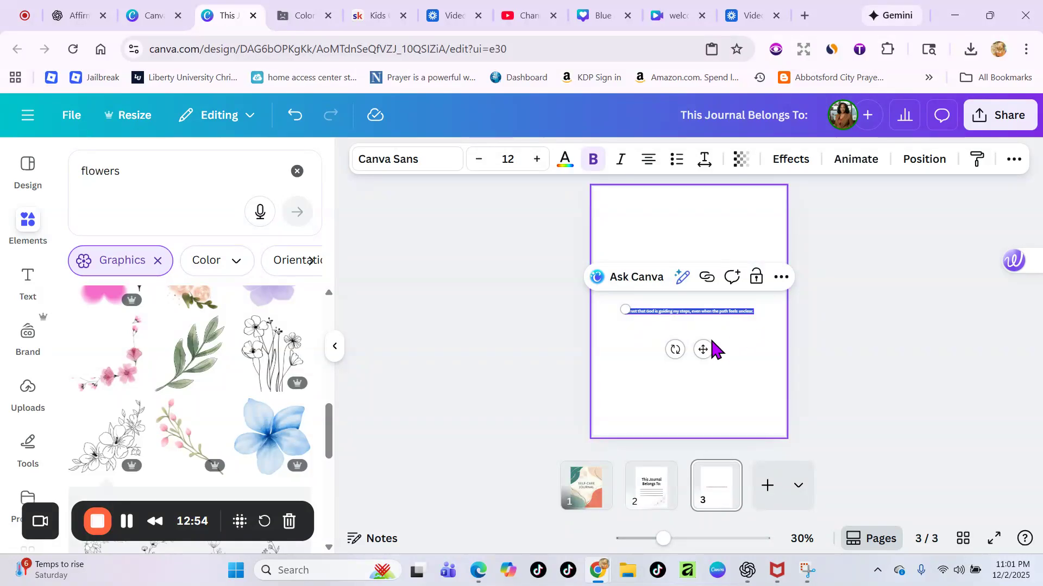
left_click_drag(702, 350, 699, 253)
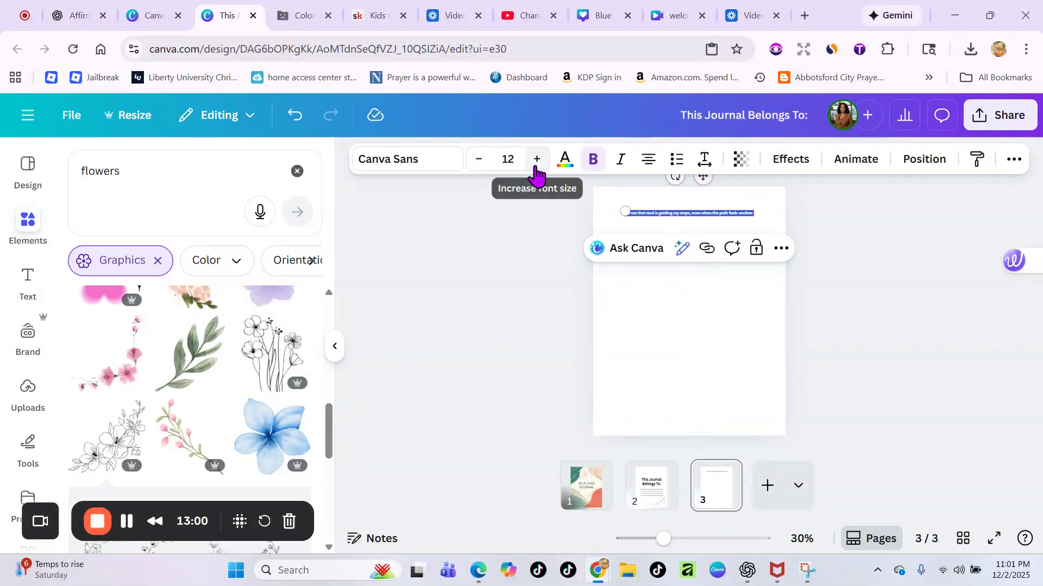
- Set the pasted affirmation's font size to 18, wrap it onto two lines and enlarge the second line to 21
left_click(537, 159)
left_click(537, 160)
left_click(537, 159)
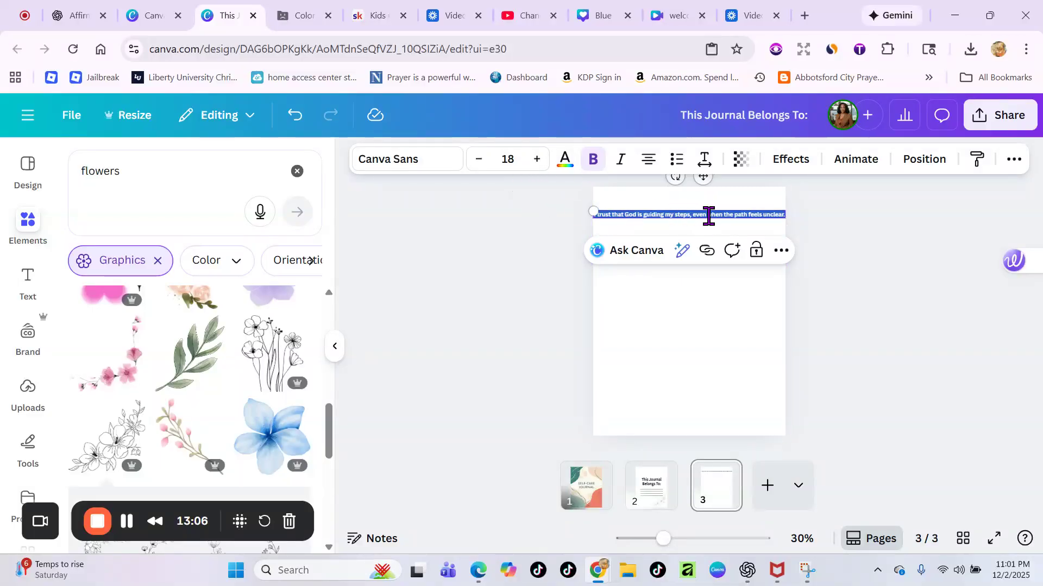
left_click(709, 216)
key("Return")
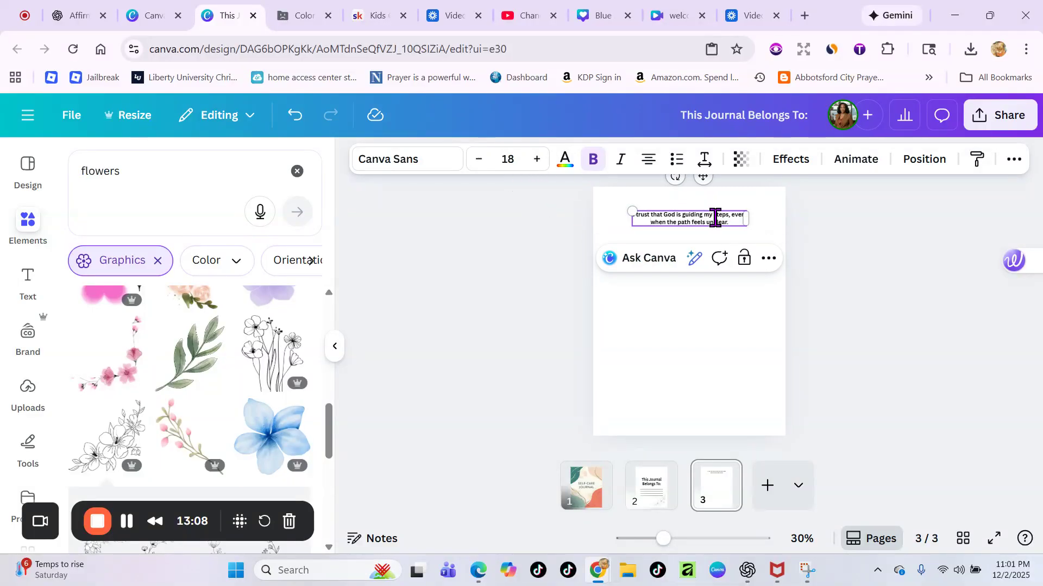
left_click(538, 160)
left_click(538, 160)
left_click(538, 160)
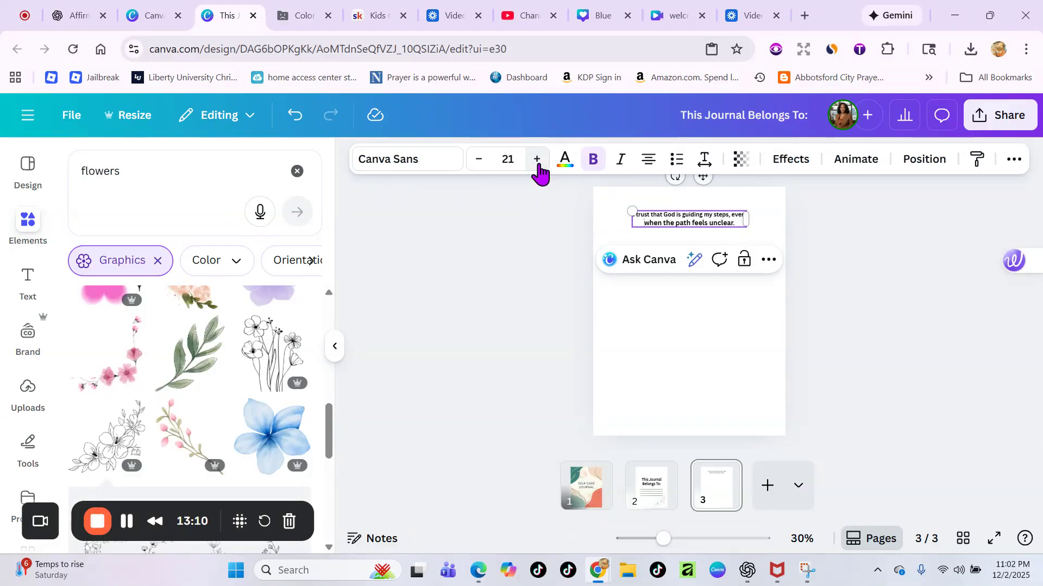
- Try to adjust the font size of the affirmation's first line, and delete the unevenly sized text box
triple_click(719, 218)
left_click(706, 215)
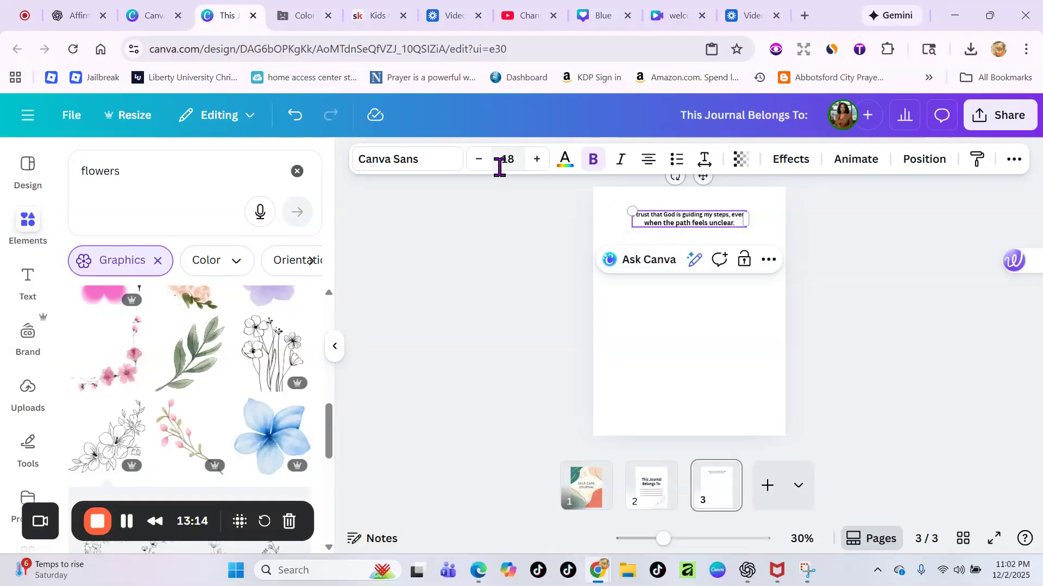
left_click(481, 165)
left_click(481, 165)
left_click(480, 163)
left_click(669, 210)
left_click(679, 219)
left_click(680, 219)
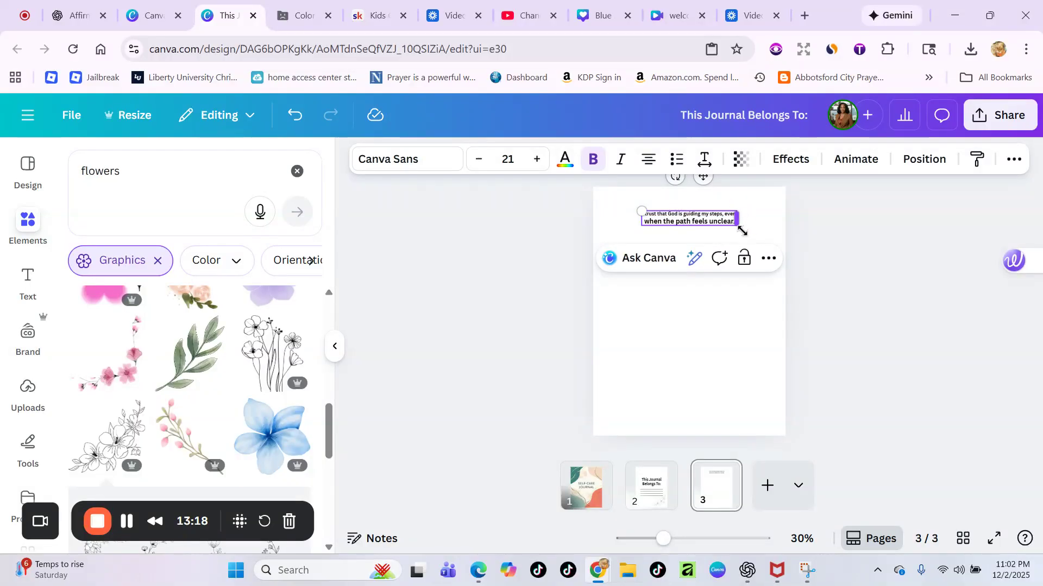
left_click(771, 225)
left_click(716, 222)
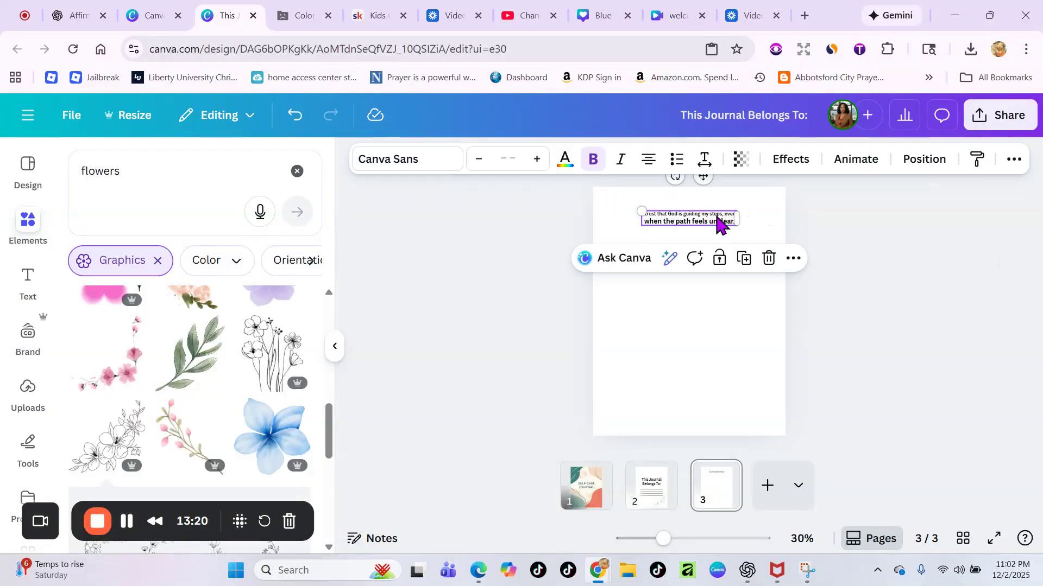
key("Delete")
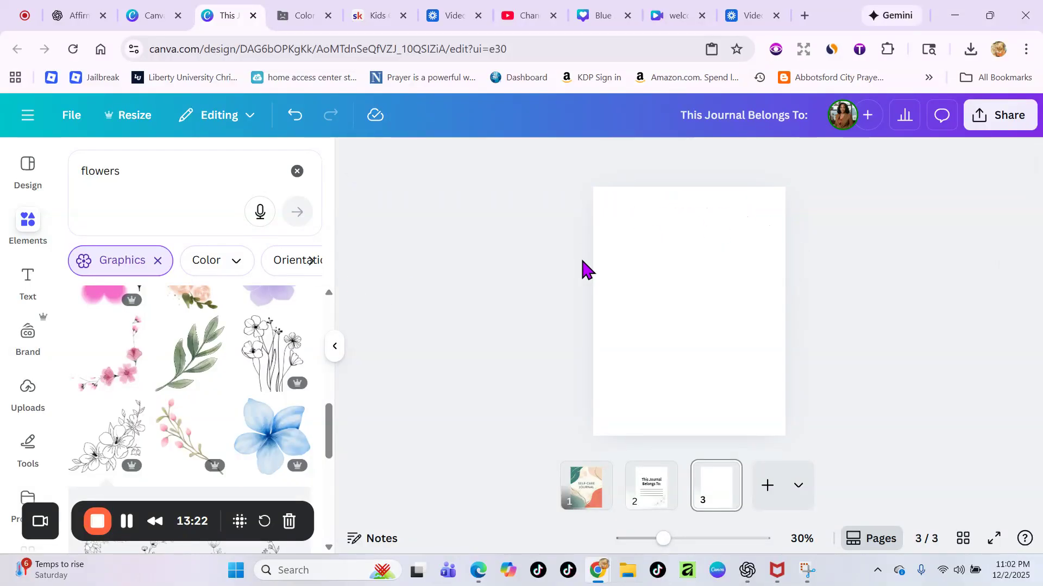
- Add a heading text box to page 3, replace its placeholder with the copied affirmation and move it up the page
left_click(648, 235)
left_click(27, 278)
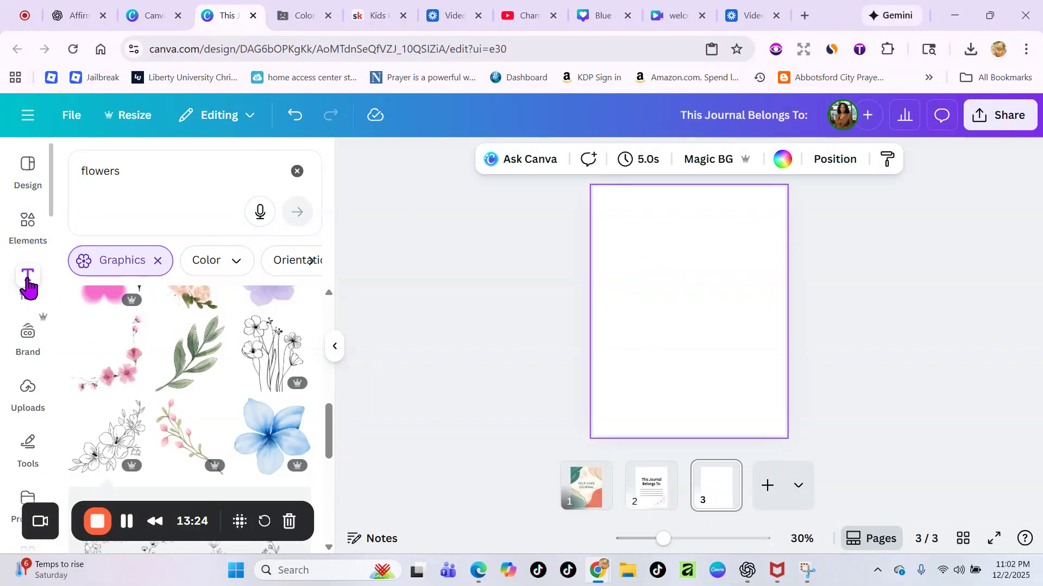
left_click(203, 426)
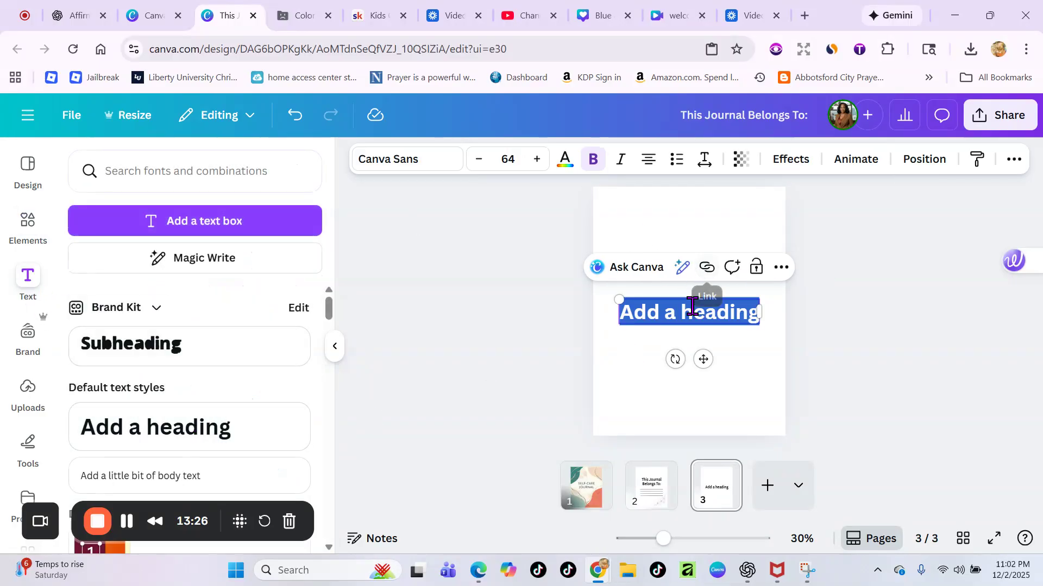
right_click(688, 316)
left_click(710, 326)
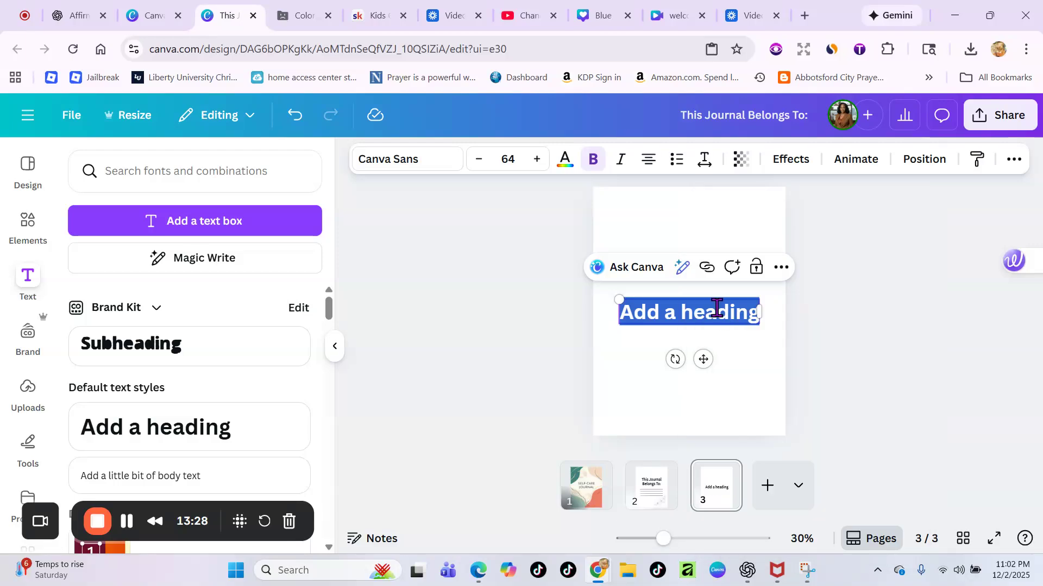
left_click(856, 407)
left_click(698, 313)
left_click_drag(697, 313, 688, 254)
- Set the affirmation heading's font size to 31 and place it near the upper edge of page 3
left_click(480, 163)
left_click(480, 163)
left_click(480, 163)
left_click(481, 163)
left_click(482, 164)
left_click(480, 160)
left_click(480, 160)
left_click(480, 160)
left_click(480, 160)
left_click(480, 160)
left_click(480, 160)
left_click(480, 160)
left_click(480, 161)
left_click(483, 166)
left_click(483, 166)
left_click(483, 165)
left_click_drag(702, 211, 705, 231)
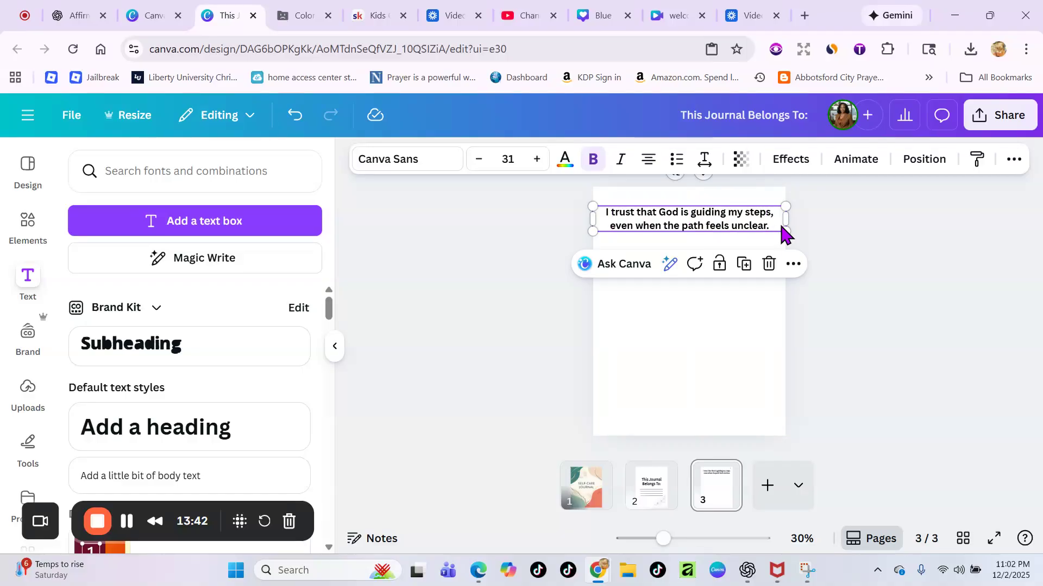
- Narrow the affirmation's text box from both sides so it wraps onto three lines with even margins
left_click_drag(785, 221, 766, 222)
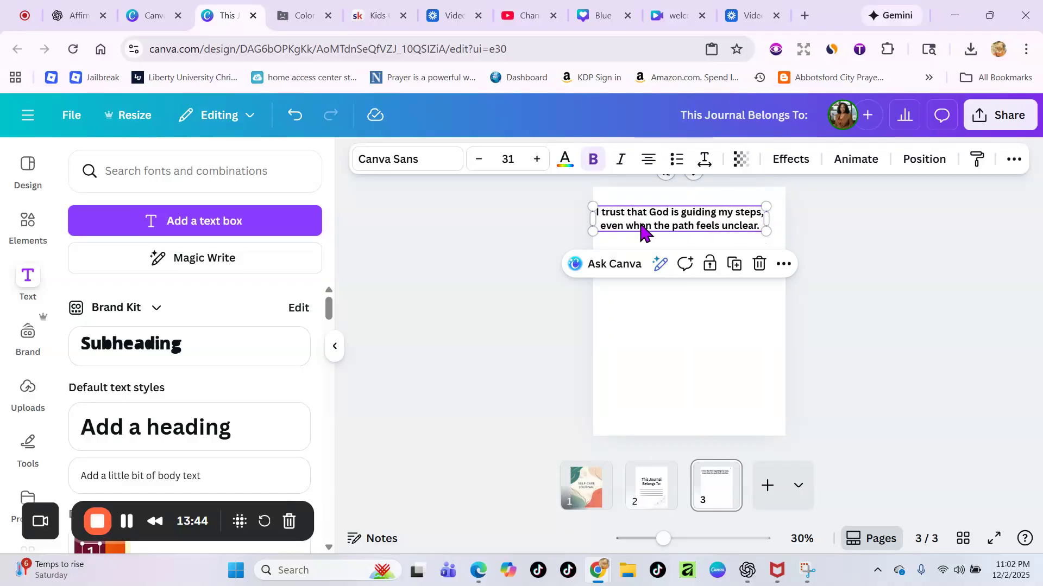
left_click_drag(591, 220, 611, 224)
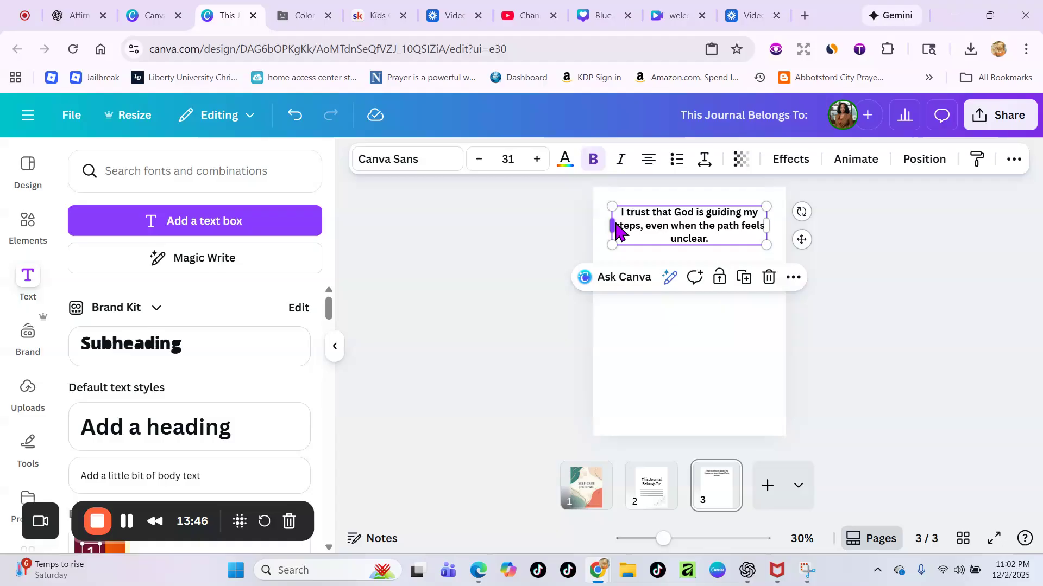
left_click(840, 237)
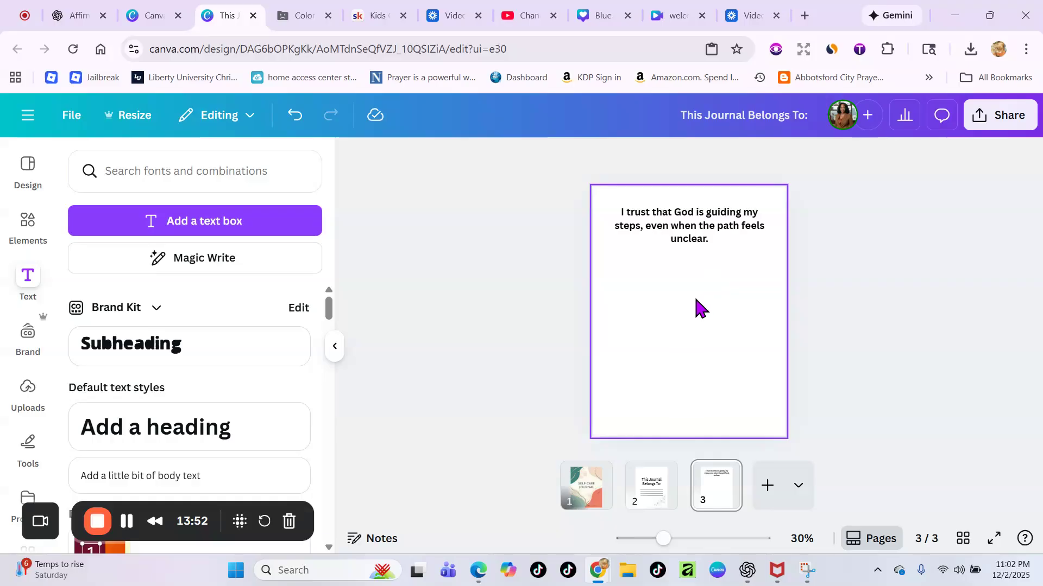
- Insert a straight line below the affirmation, lengthen it at both ends to about the text's width and centre it on the page
left_click(696, 277)
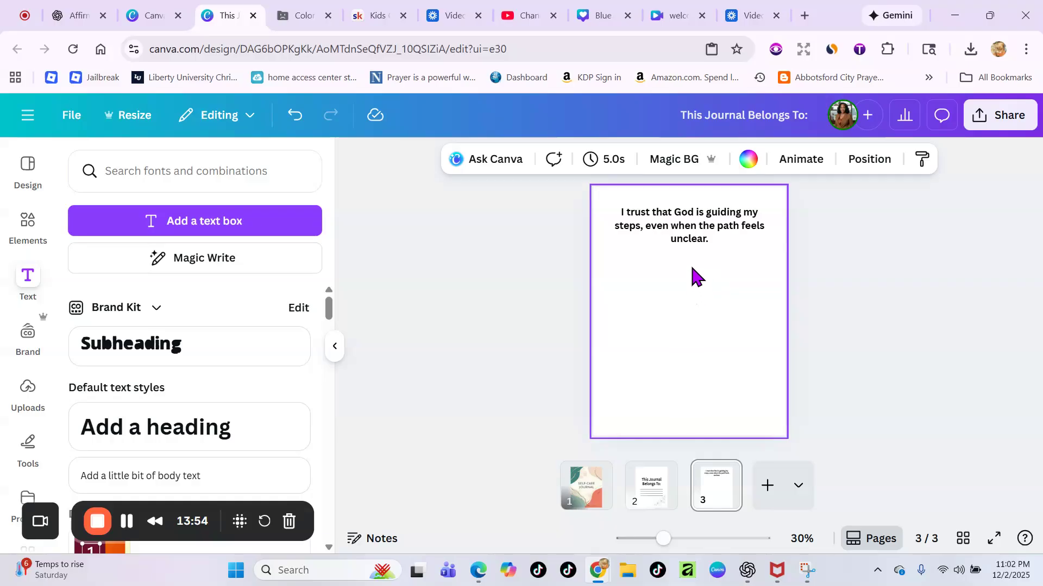
key("l")
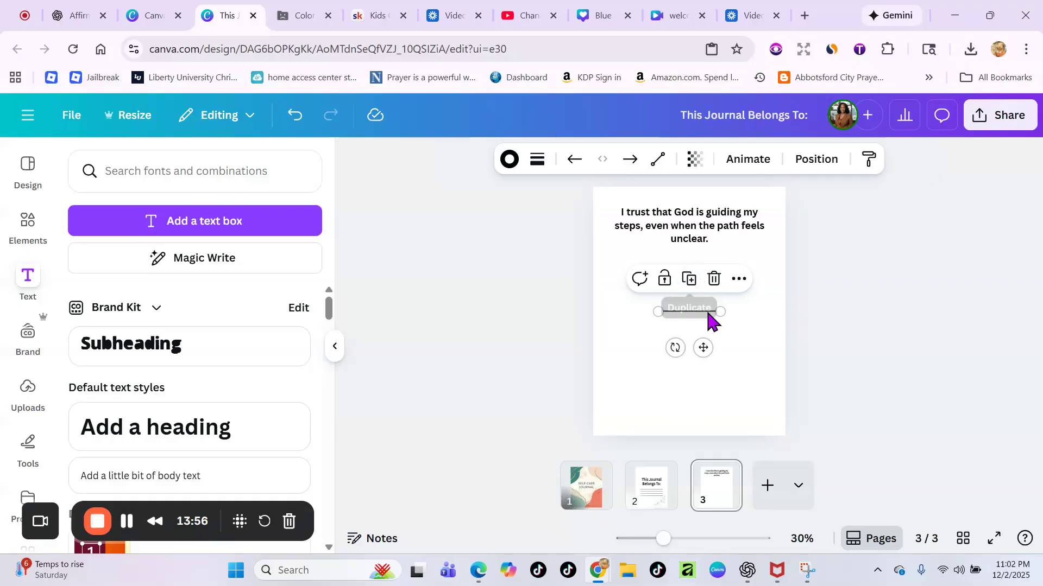
left_click_drag(706, 348, 694, 300)
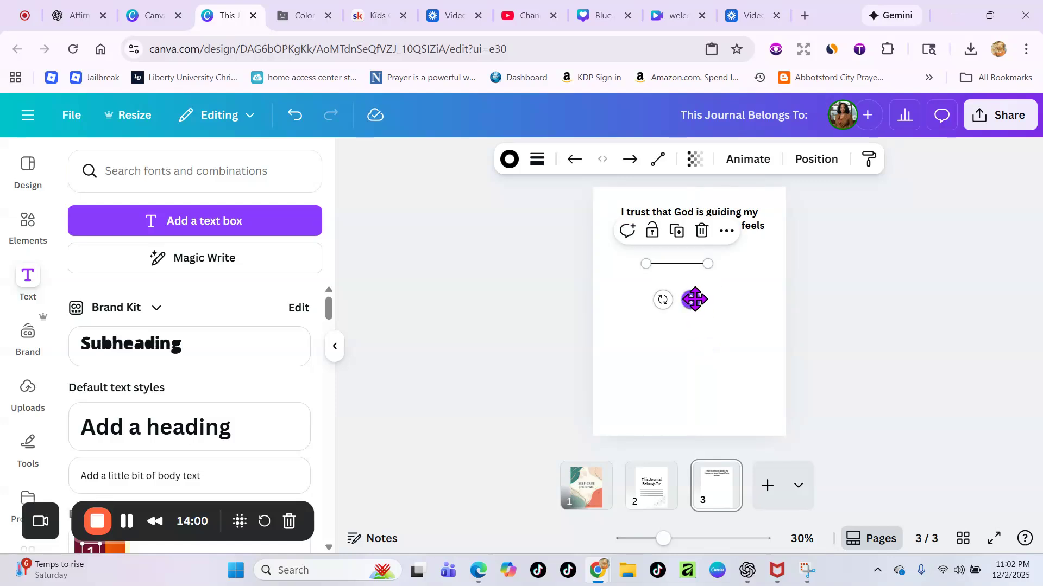
left_click_drag(720, 265, 752, 264)
left_click_drag(645, 263, 612, 263)
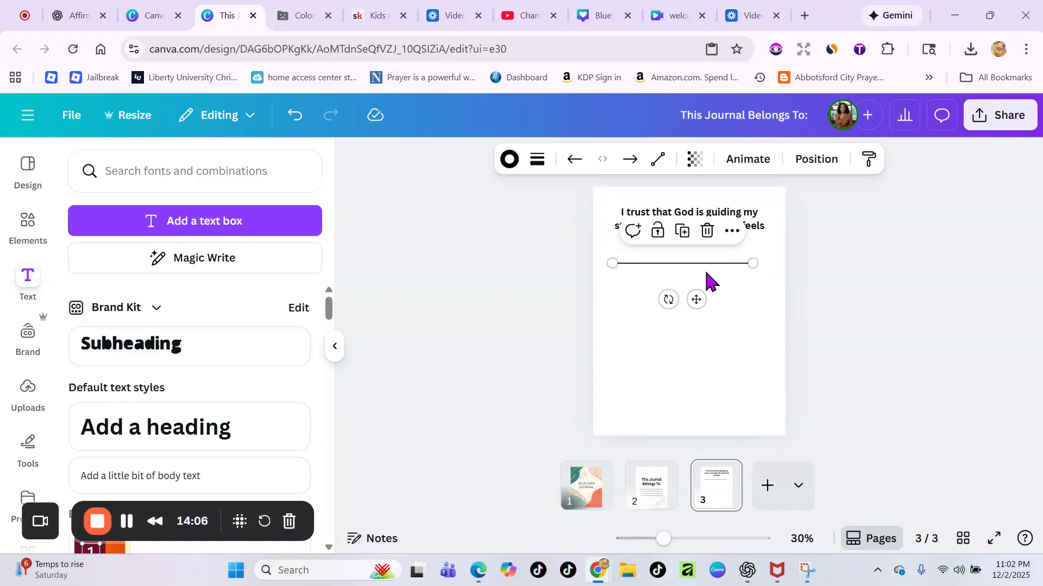
left_click_drag(693, 300, 700, 300)
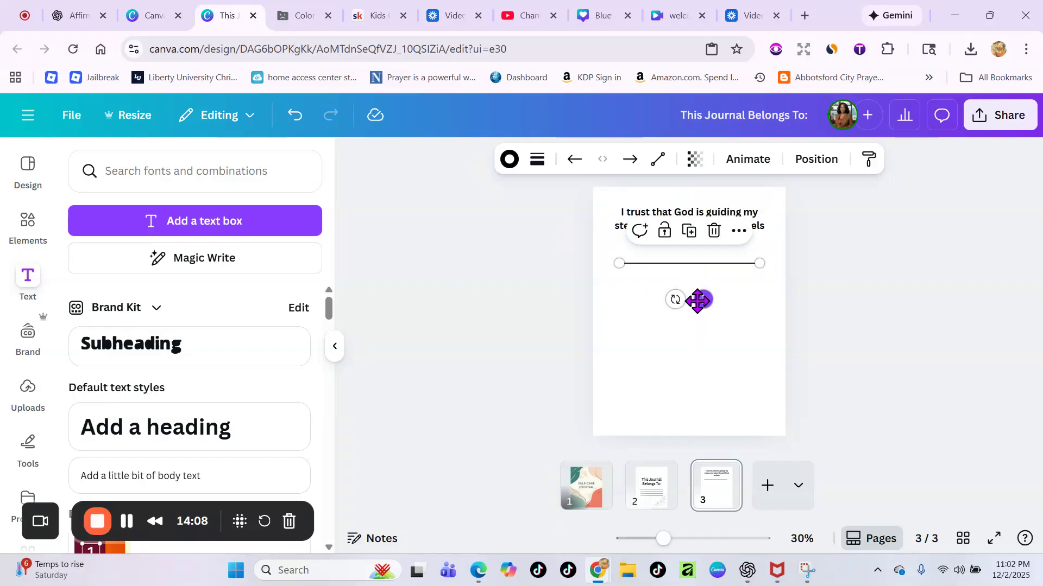
- Duplicate the straight line on page 3 repeatedly until there are 14 copies in total
left_click(690, 236)
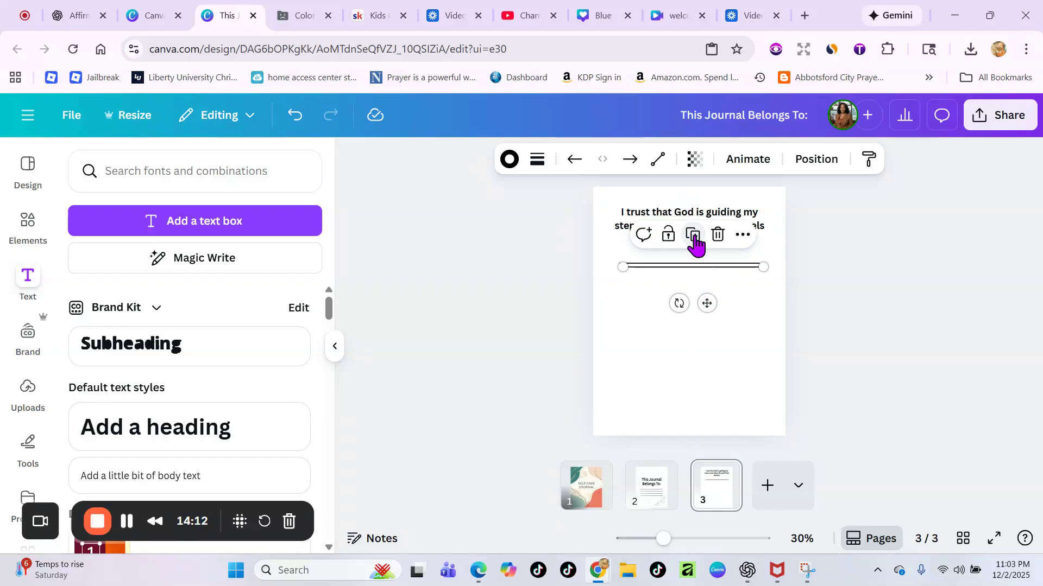
left_click(694, 238)
left_click(697, 240)
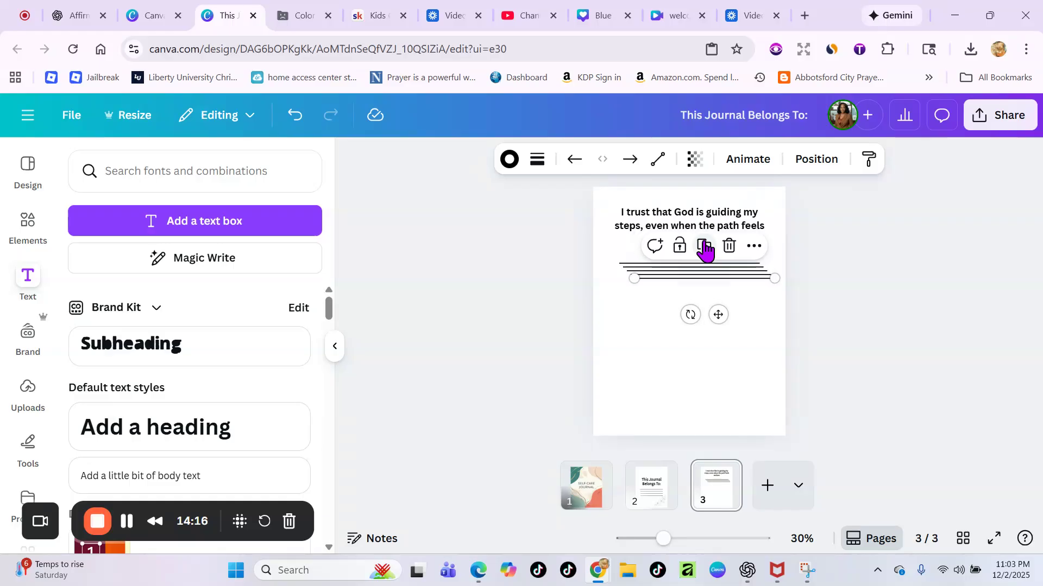
left_click(702, 243)
left_click(707, 251)
left_click(711, 255)
left_click(716, 259)
left_click(720, 262)
left_click(724, 265)
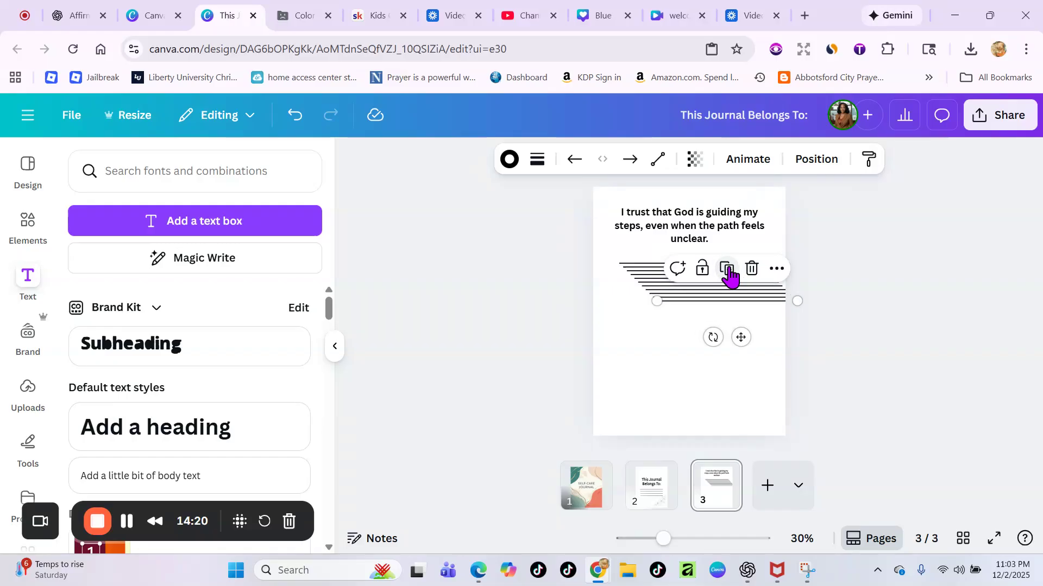
left_click(727, 268)
left_click(731, 272)
left_click(733, 275)
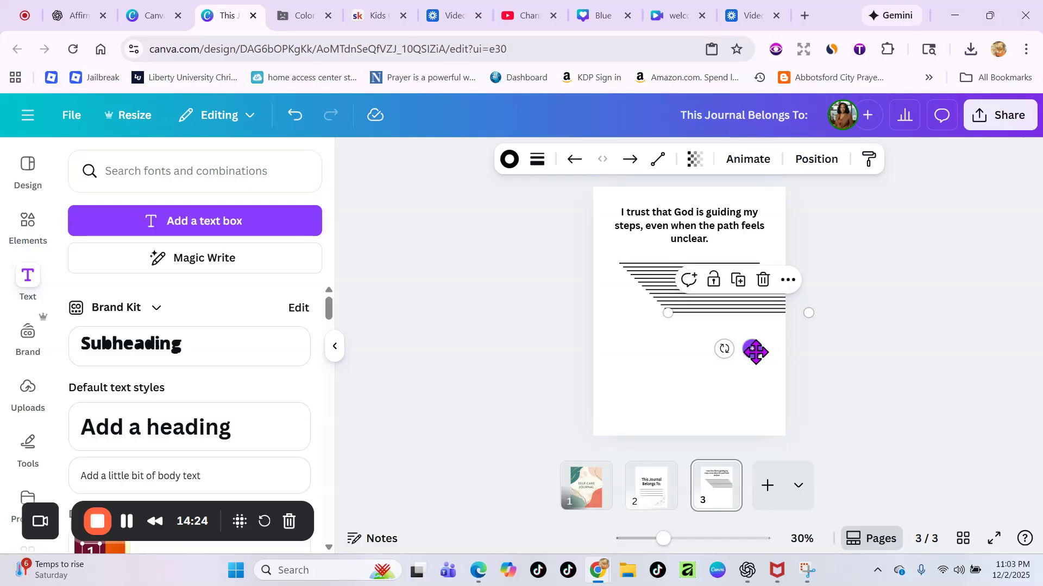
- Place the last duplicate near the page's lower edge in line with the first, and tidy up the spacing of all the lines
left_click_drag(755, 349, 718, 459)
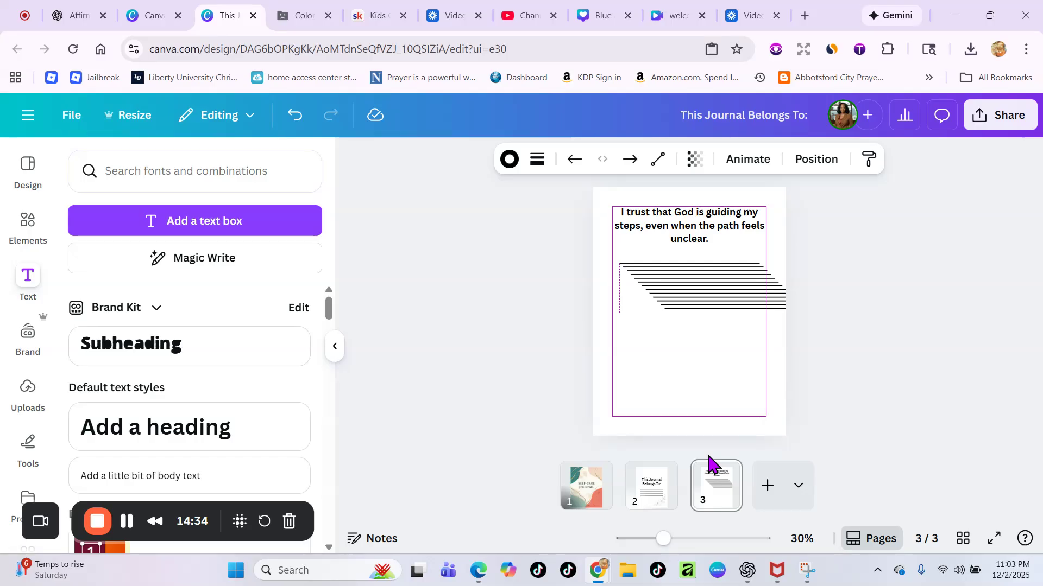
left_click_drag(708, 455, 708, 455)
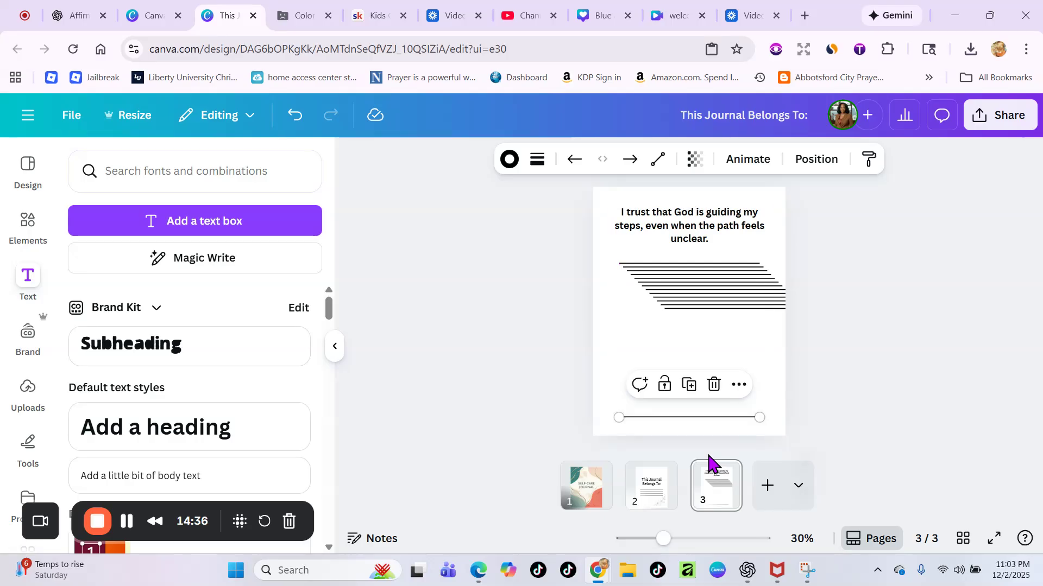
left_click_drag(606, 250, 763, 427)
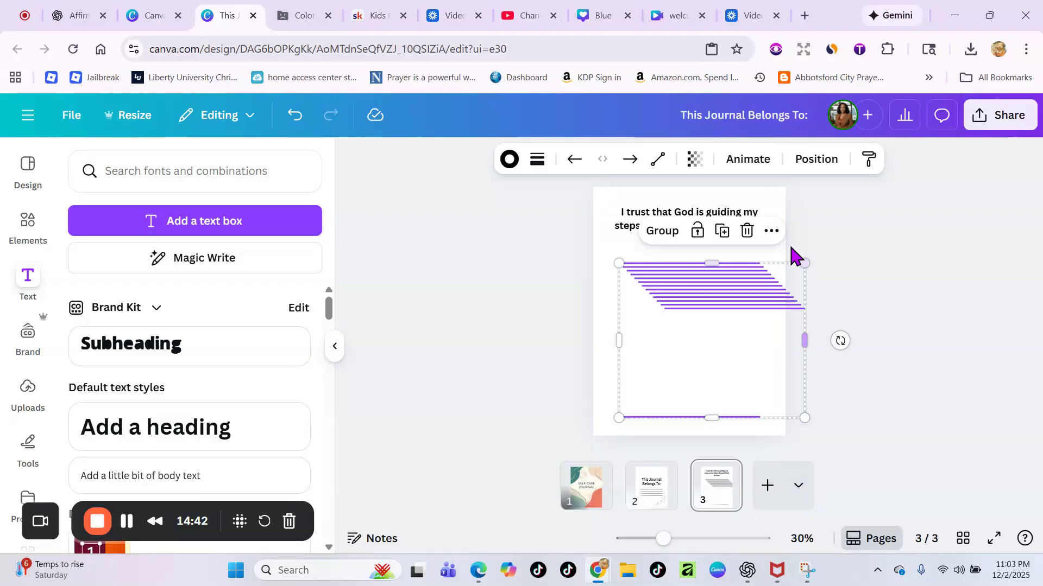
left_click(772, 232)
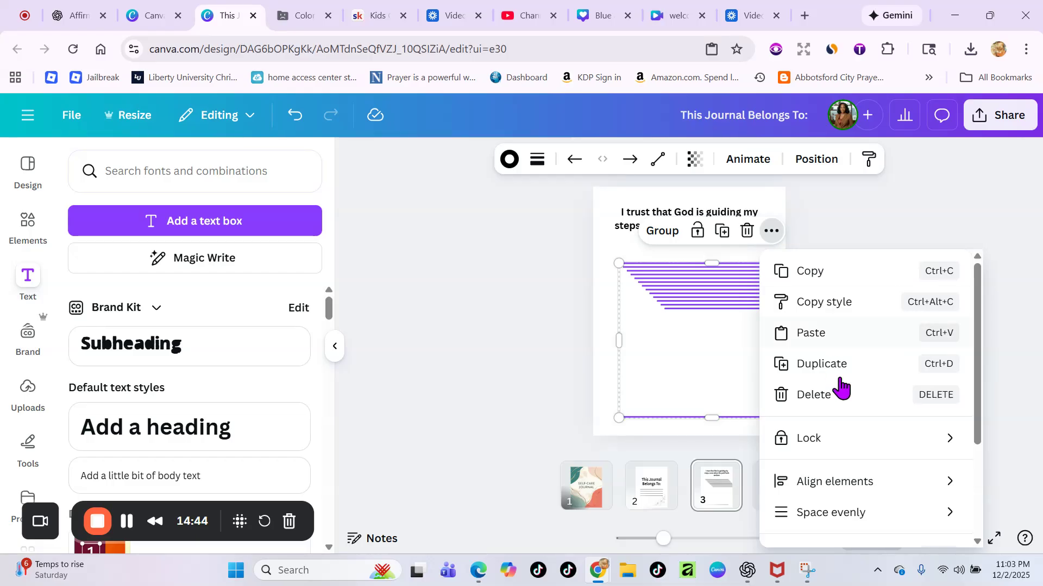
mouse_move(855, 513)
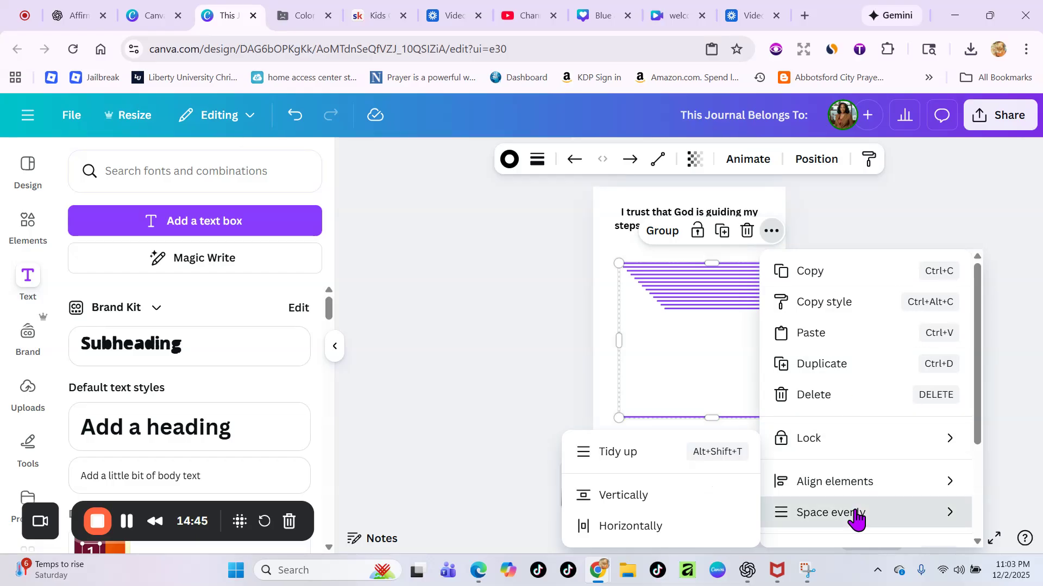
left_click(633, 451)
- Select all the evenly spaced lines below the affirmation and group them
left_click_drag(772, 384, 712, 360)
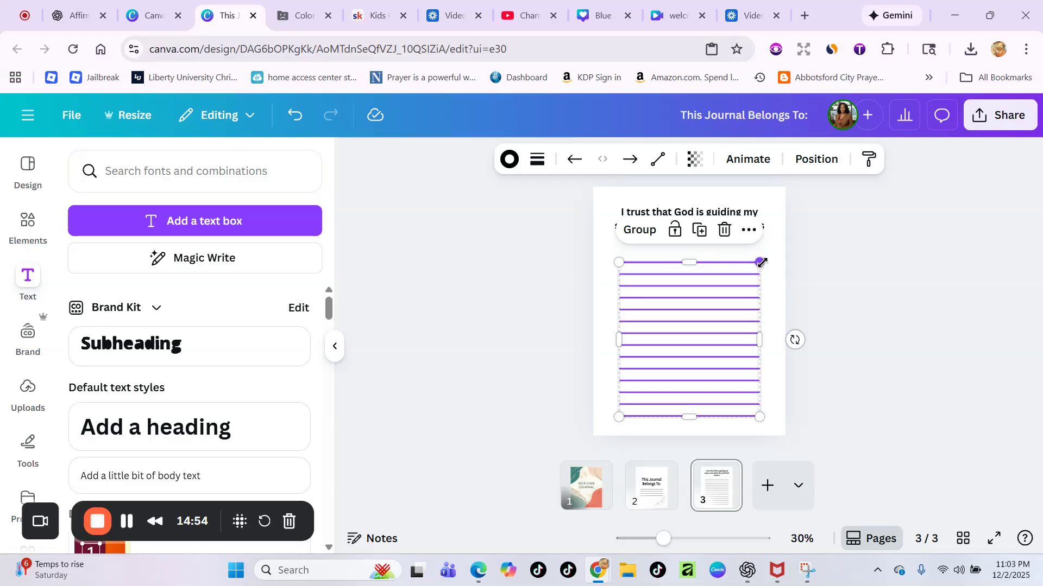
left_click(781, 387)
left_click_drag(694, 369, 694, 367)
left_click(781, 334)
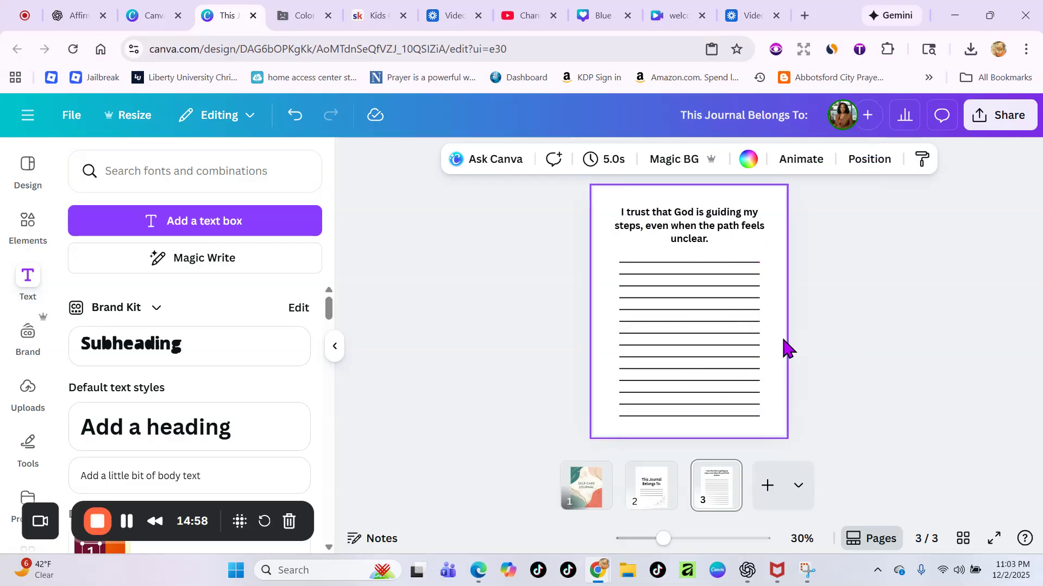
left_click(747, 311)
left_click(778, 332)
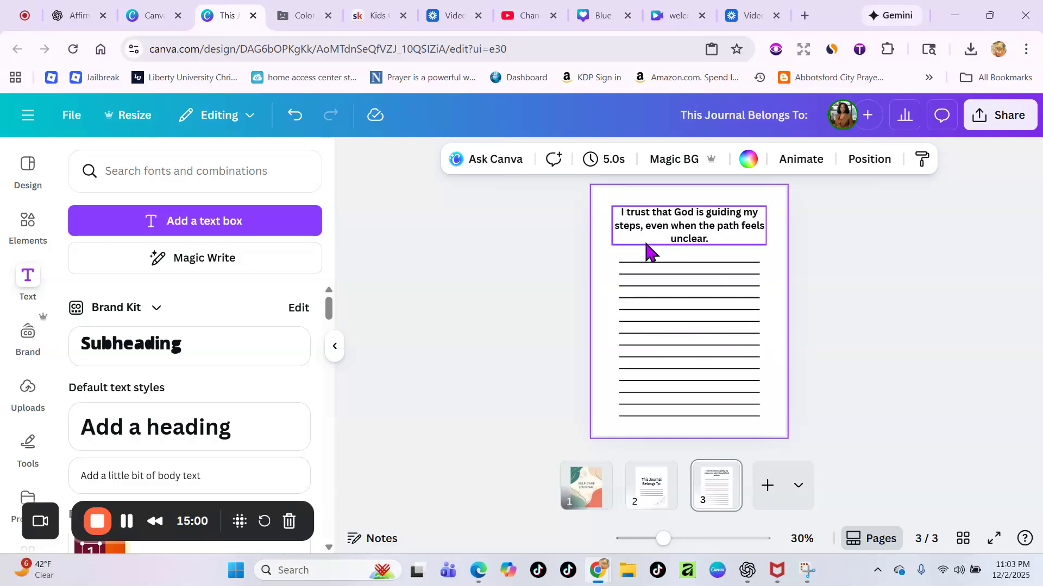
left_click_drag(611, 254, 773, 438)
left_click(641, 231)
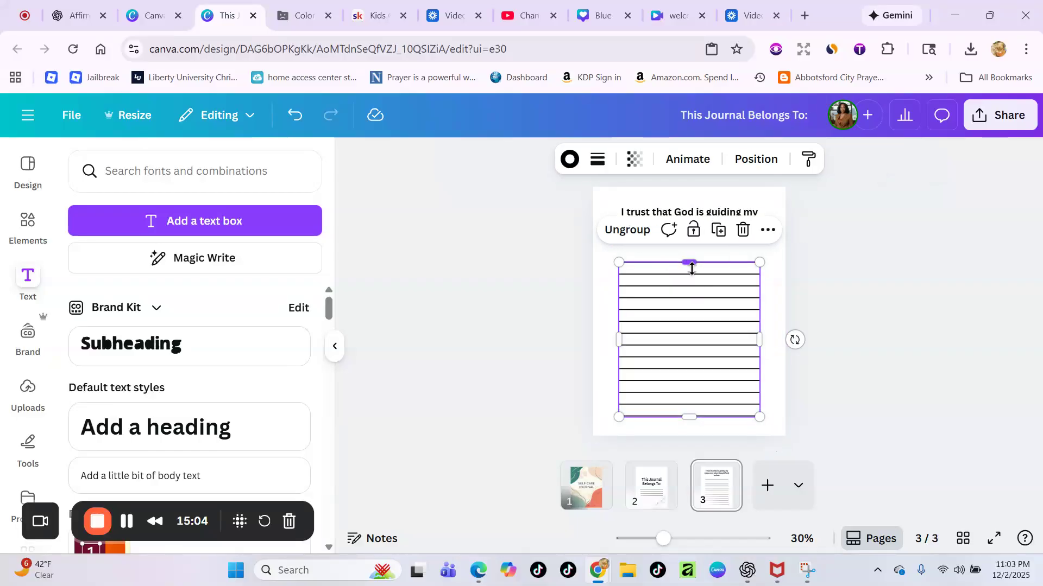
- Move the grouped lines up slightly, leaving a small gap beneath the affirmation
left_click_drag(717, 300, 728, 300)
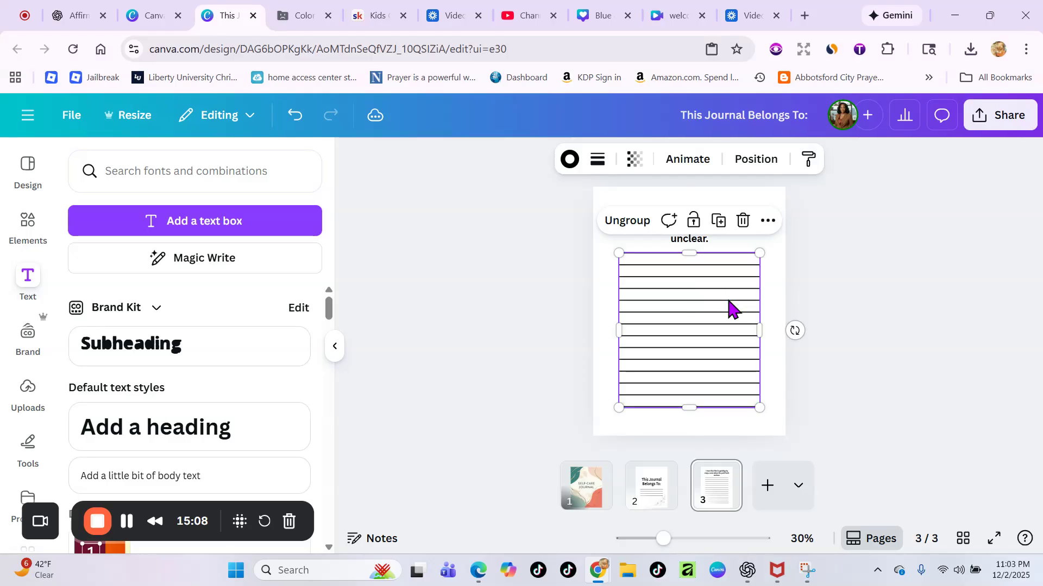
left_click(847, 332)
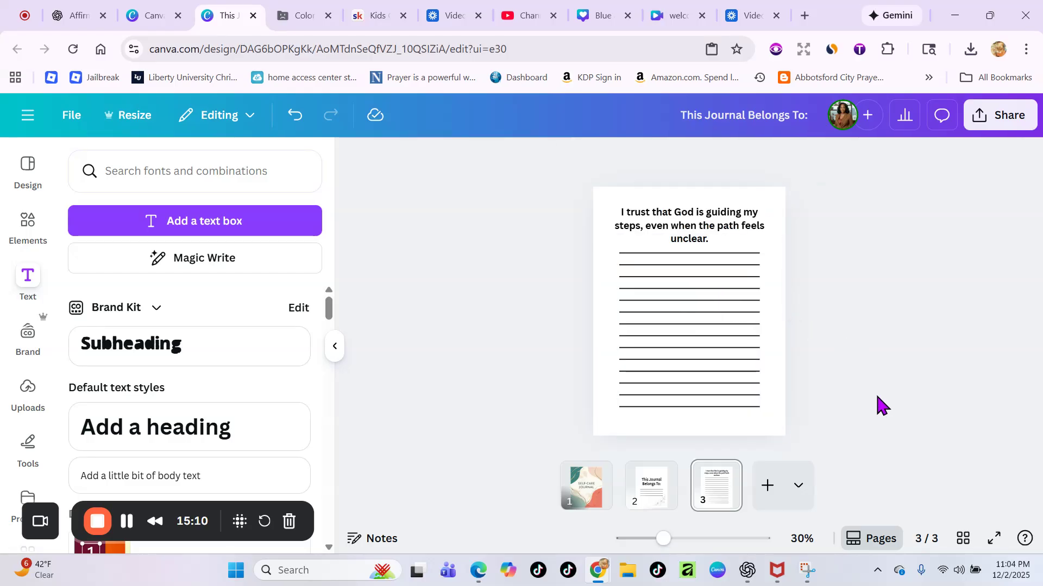
left_click(757, 362)
left_click_drag(756, 365, 749, 352)
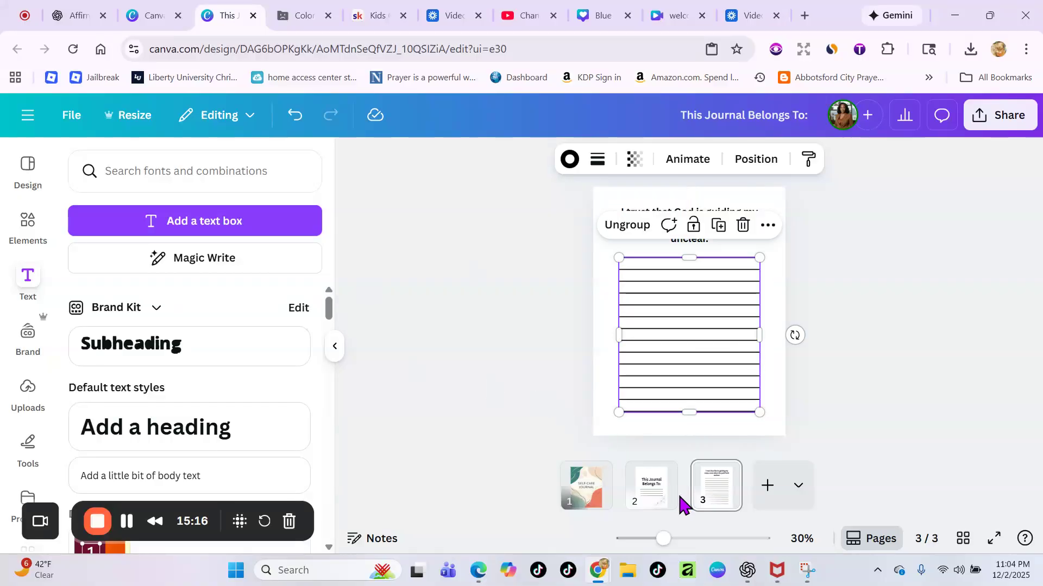
- Add the black outline flower branch graphic to page 3 and place it in the page's lower-right corner
left_click(28, 222)
left_click(116, 438)
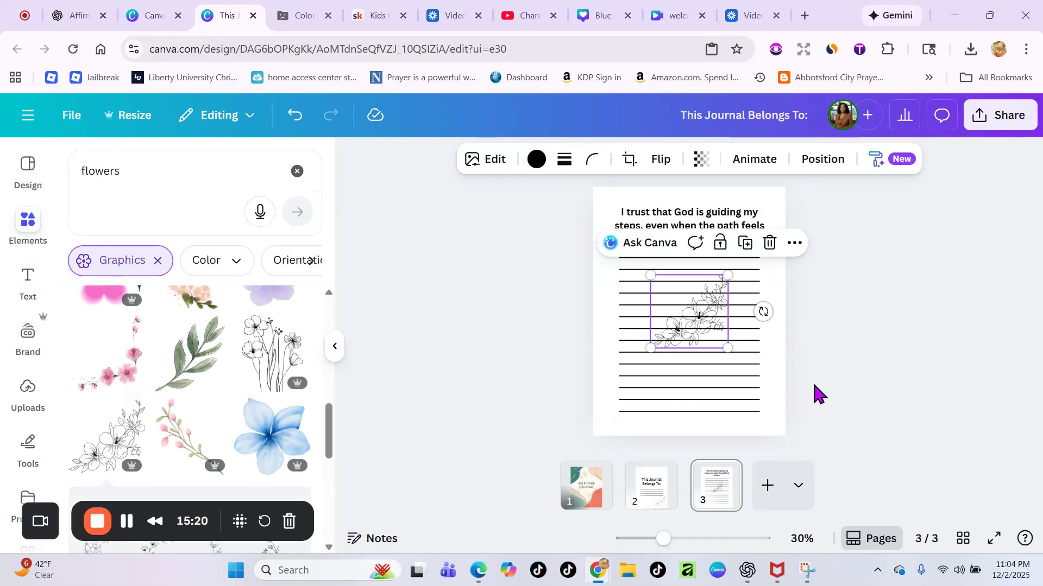
left_click_drag(696, 319, 749, 399)
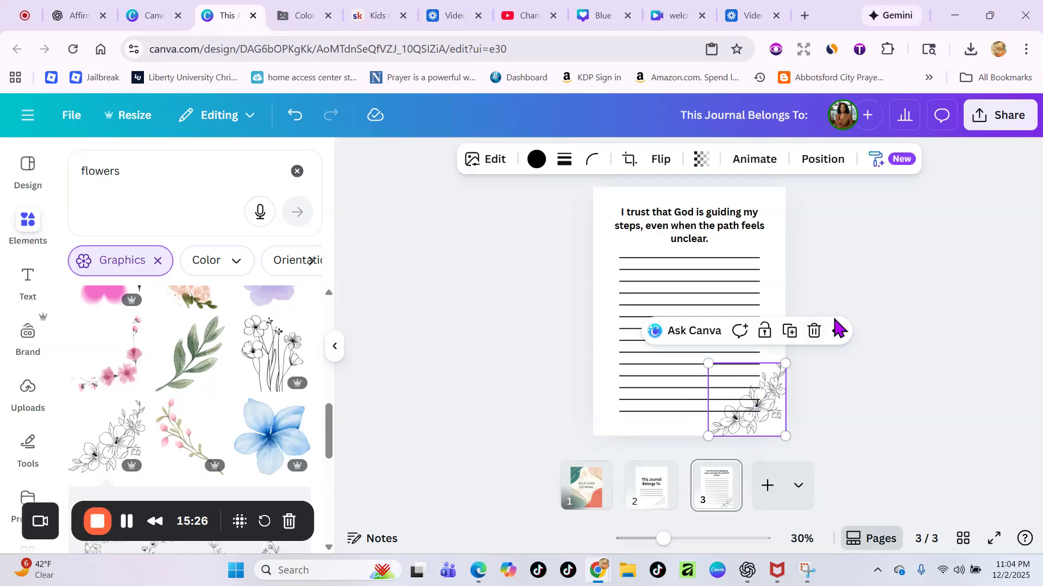
left_click(890, 378)
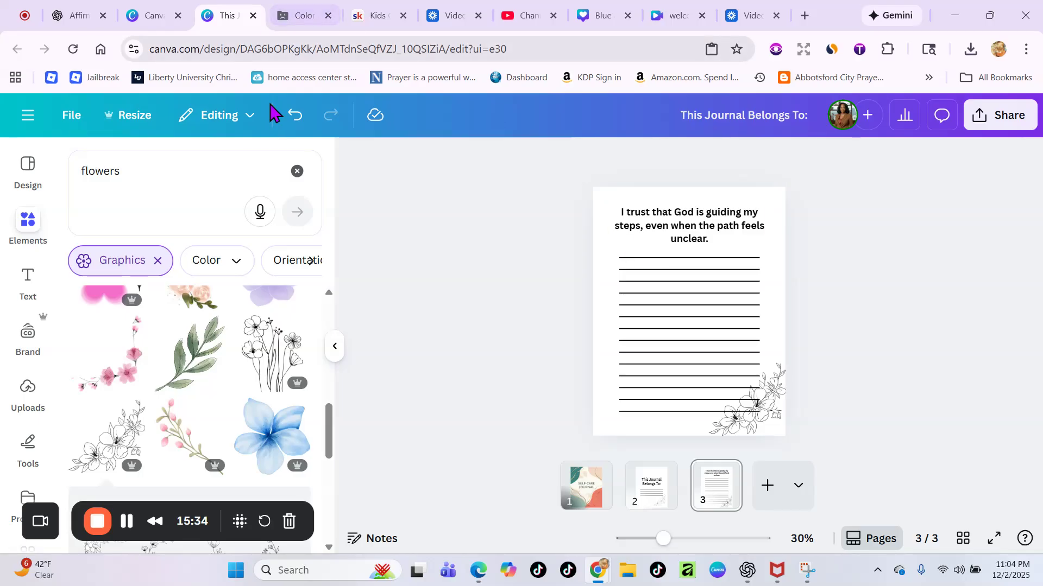
- Make a copy of the journal design and switch to the copy
left_click(67, 122)
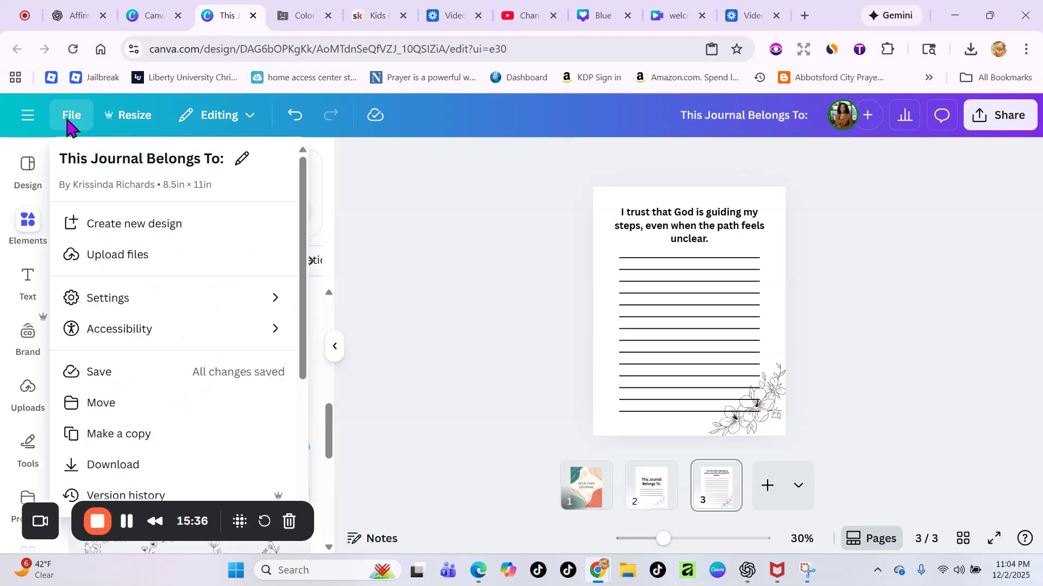
left_click(139, 435)
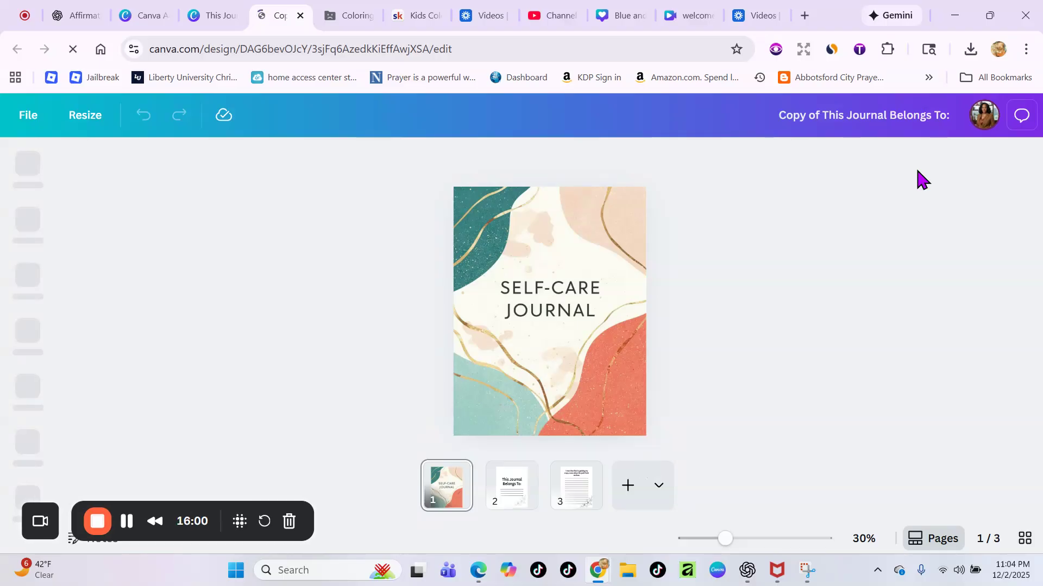
left_click(212, 15)
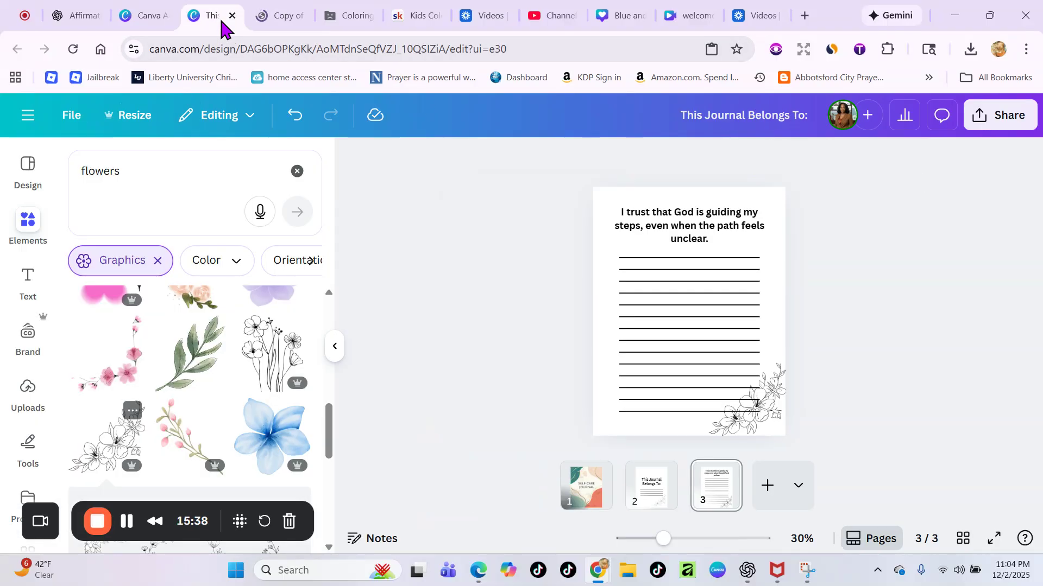
left_click(270, 14)
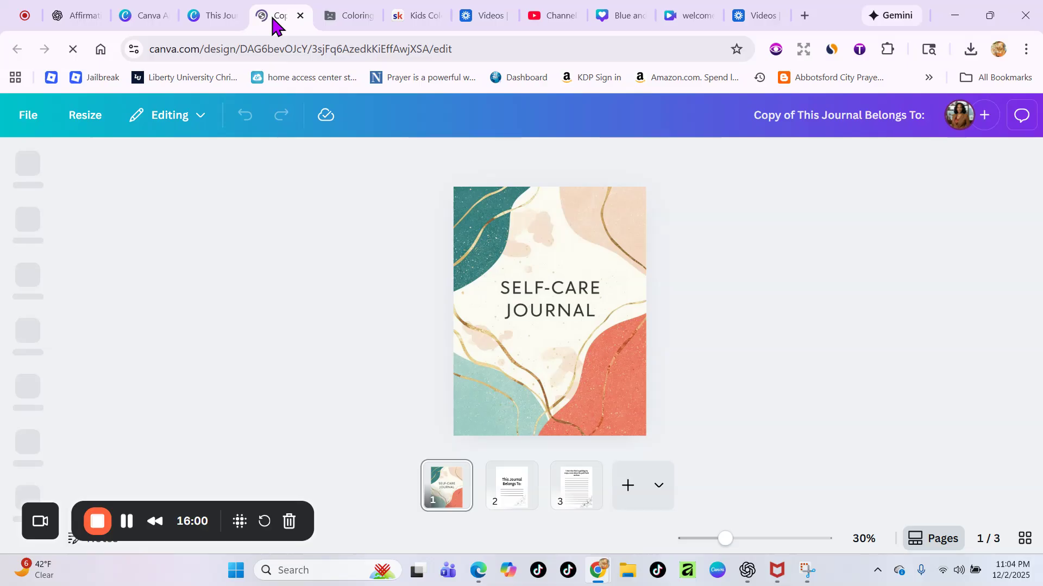
- Delete the "This Journal Belongs To:" page and the cover from the copy, keeping only the lined affirmation page
left_click(454, 475)
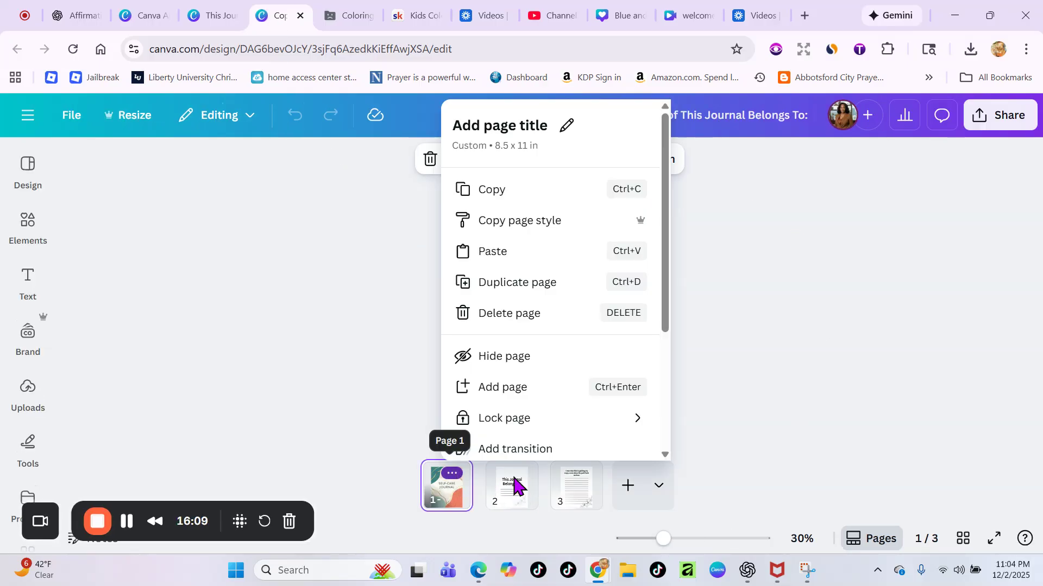
left_click(515, 485)
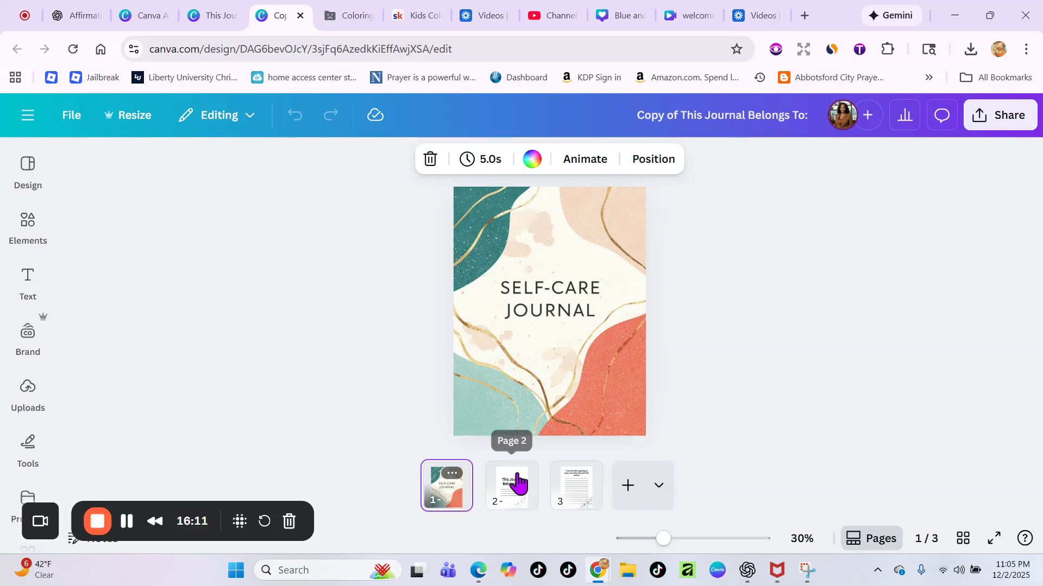
left_click(519, 474)
left_click(540, 313)
left_click(482, 474)
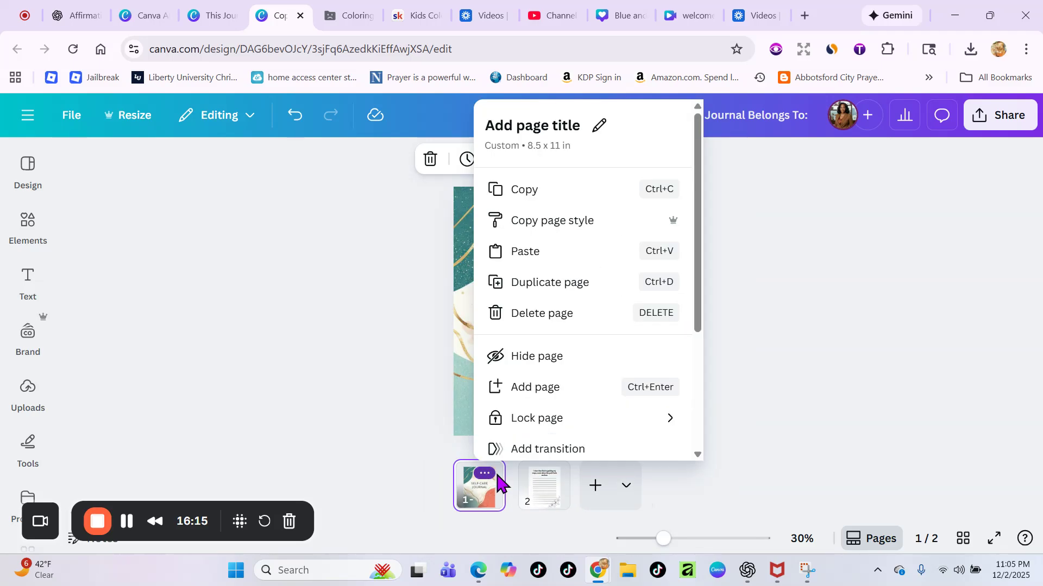
left_click(541, 314)
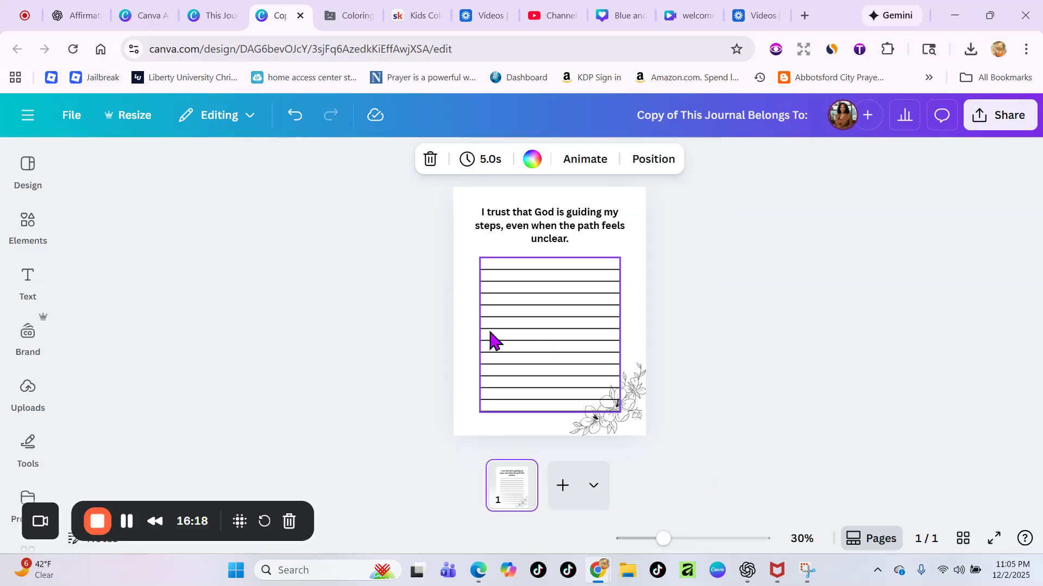
- Select the affirmation heading on the lined page and open the Bulk create app
left_click(641, 251)
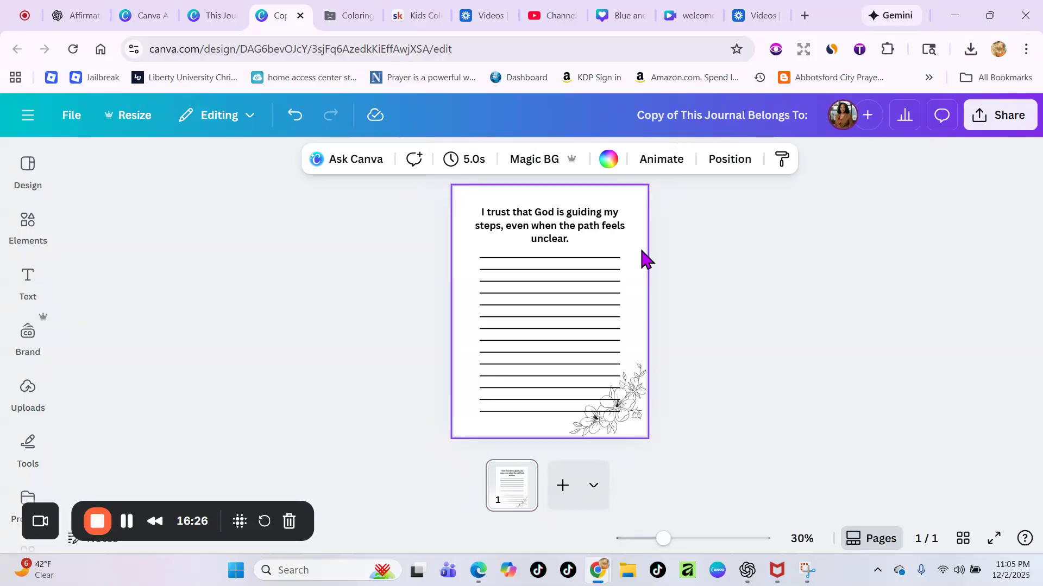
left_click(566, 224)
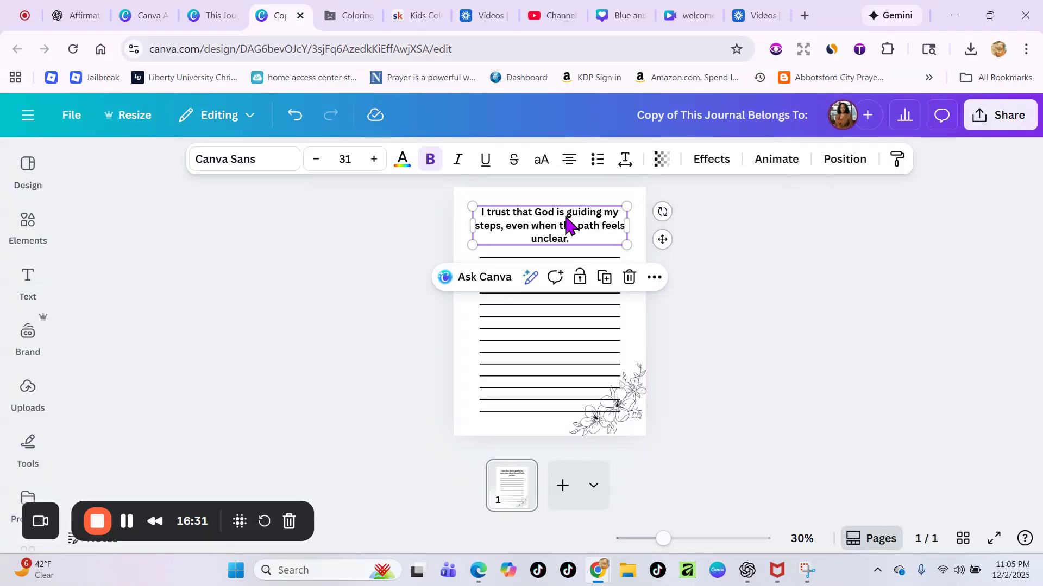
left_click(28, 164)
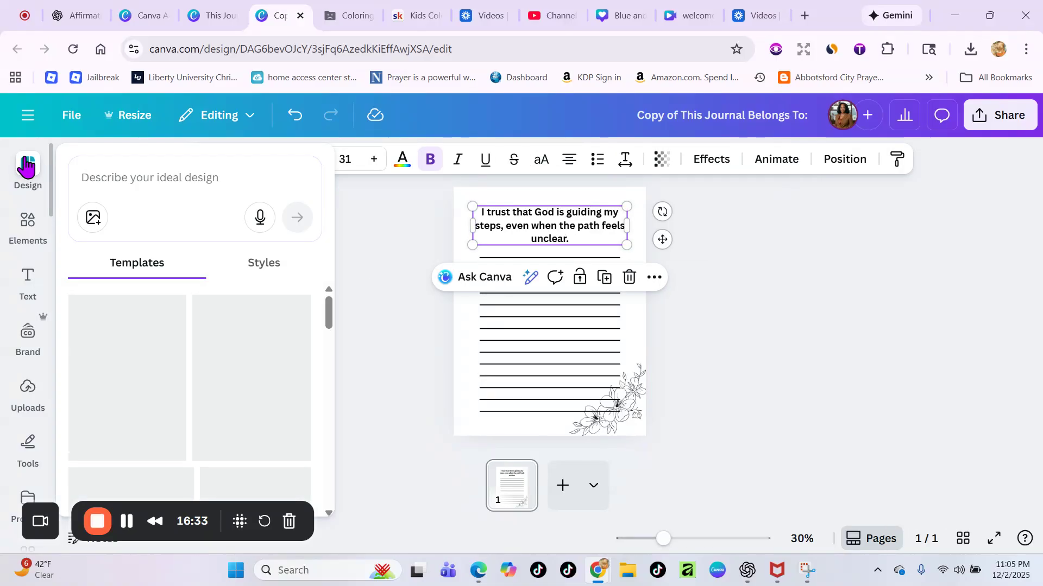
left_click(28, 220)
scroll(51, 326, "down", 5)
left_click(37, 353)
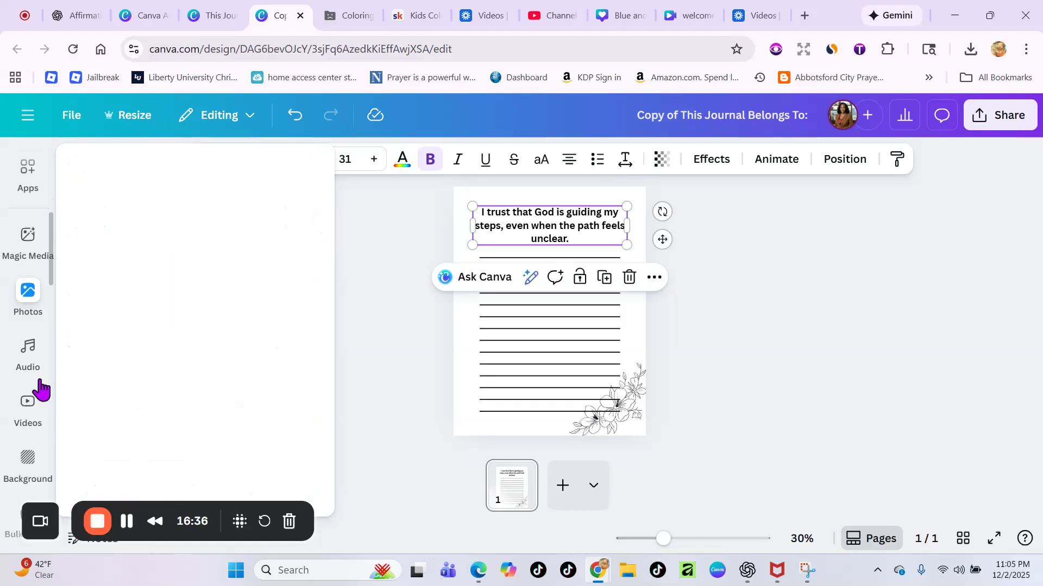
scroll(37, 337, "down", 10)
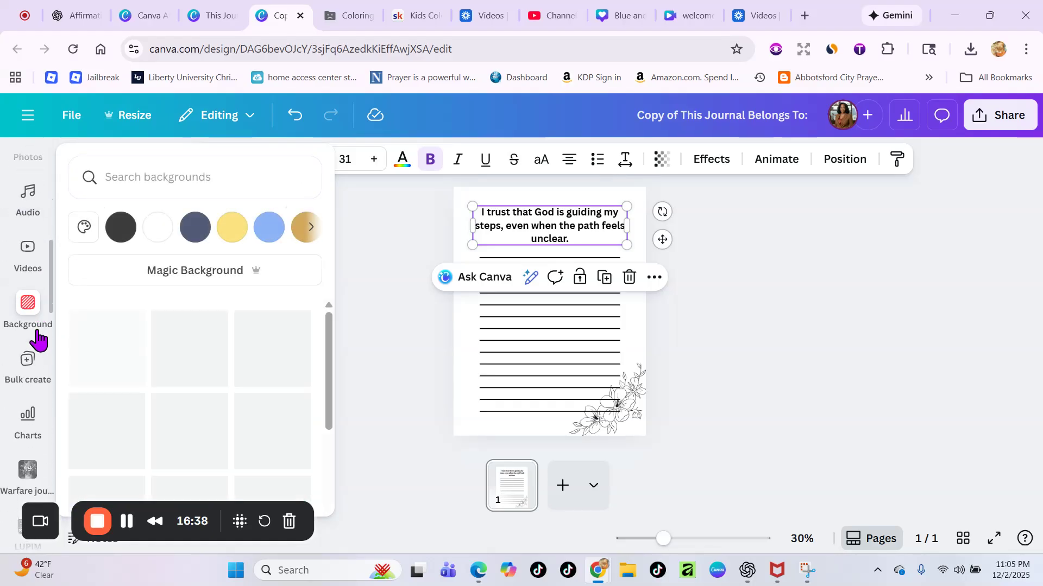
scroll(37, 326, "up", 10)
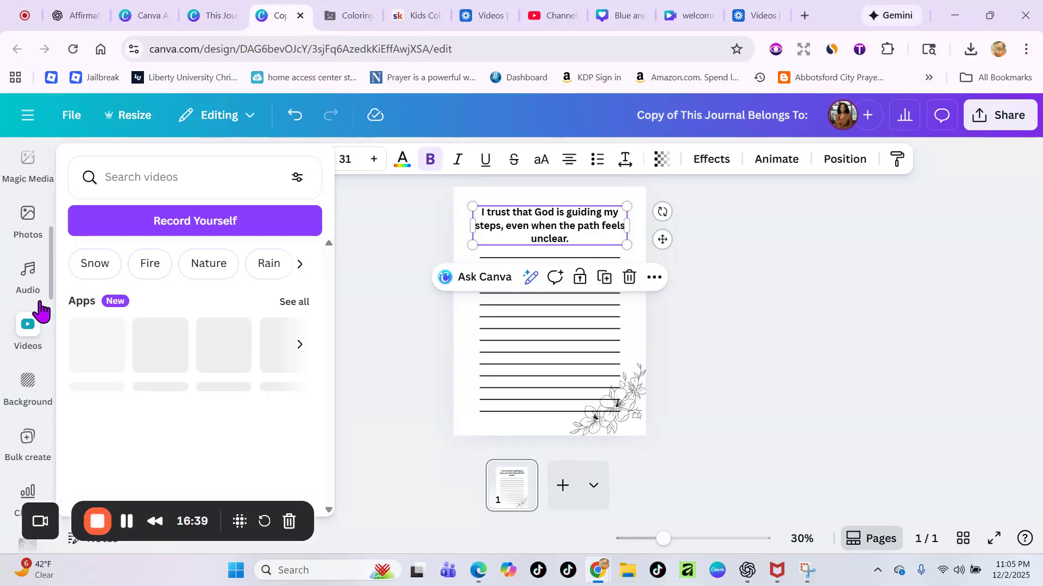
scroll(27, 185, "up", 1)
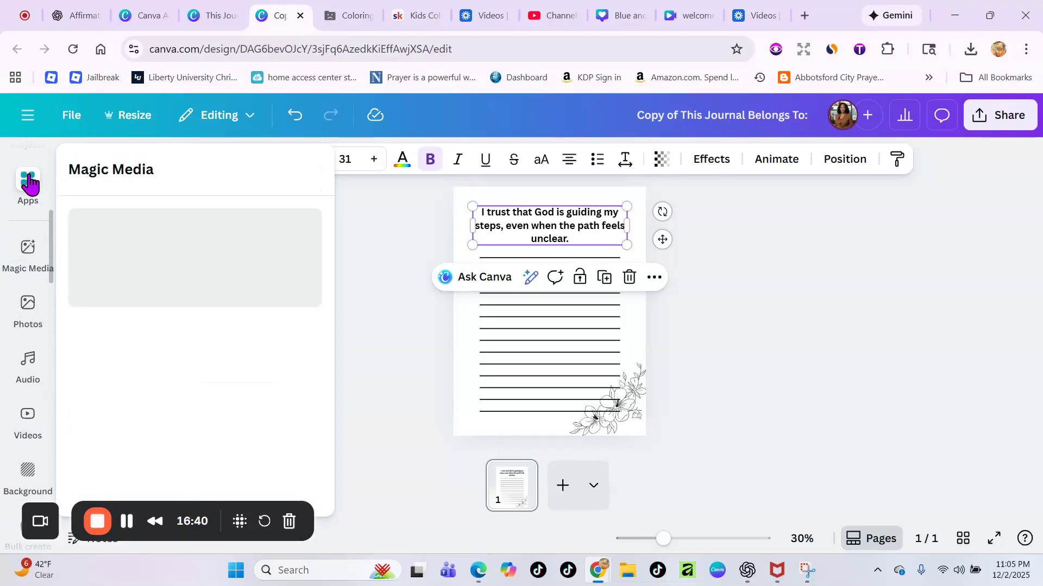
left_click(27, 182)
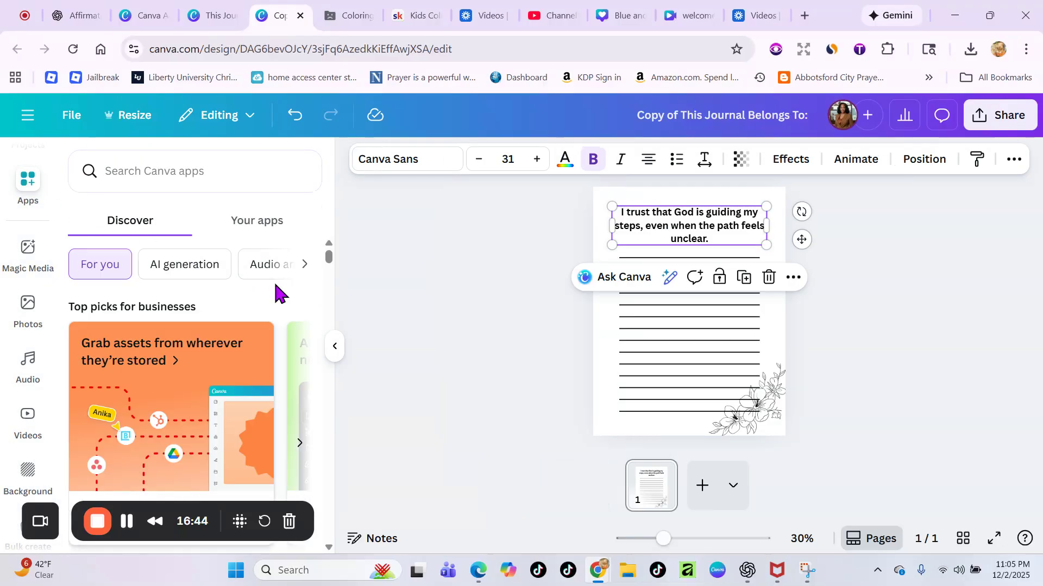
scroll(260, 266, "down", 3)
scroll(262, 331, "down", 5)
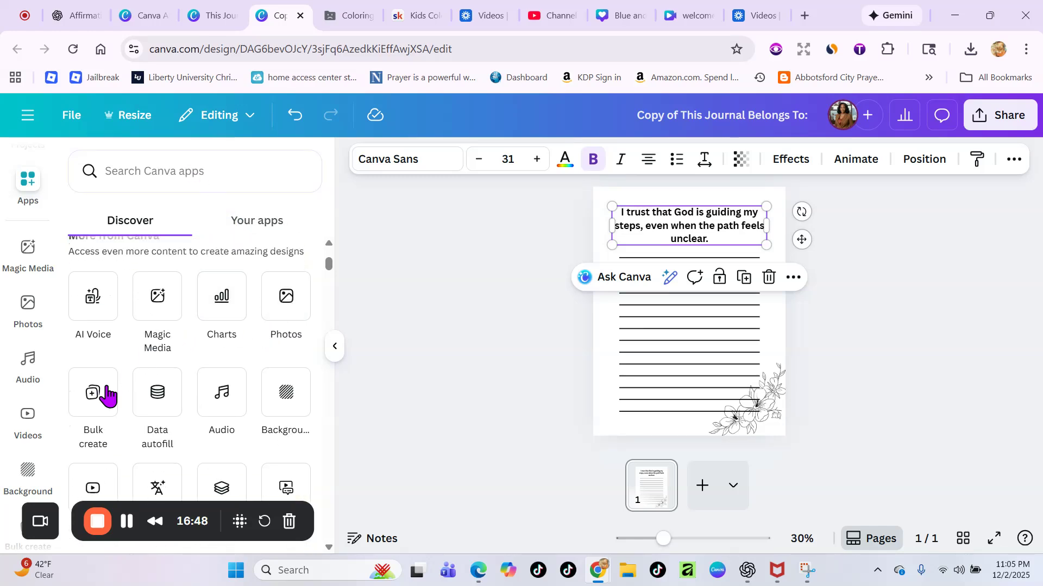
left_click(94, 399)
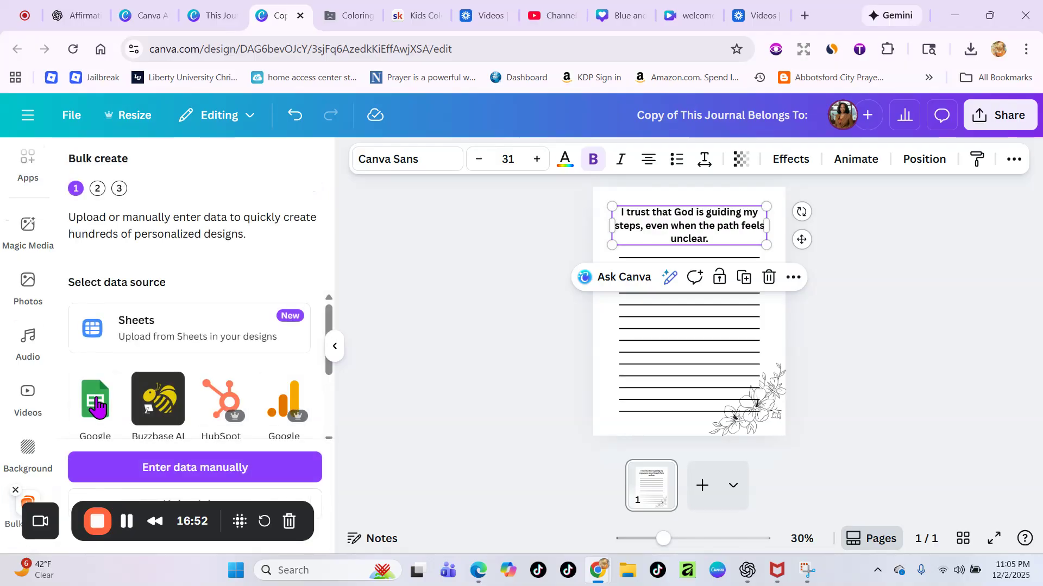
- Start manual data entry for the bulk creation and clear the sample names and emails from the table
left_click(192, 470)
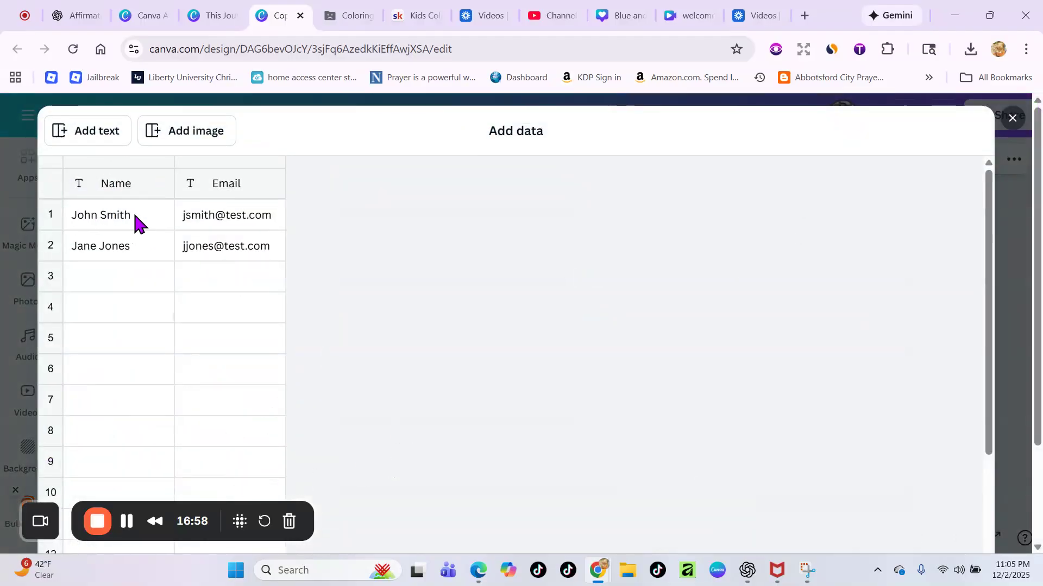
scroll(365, 352, "down", 6)
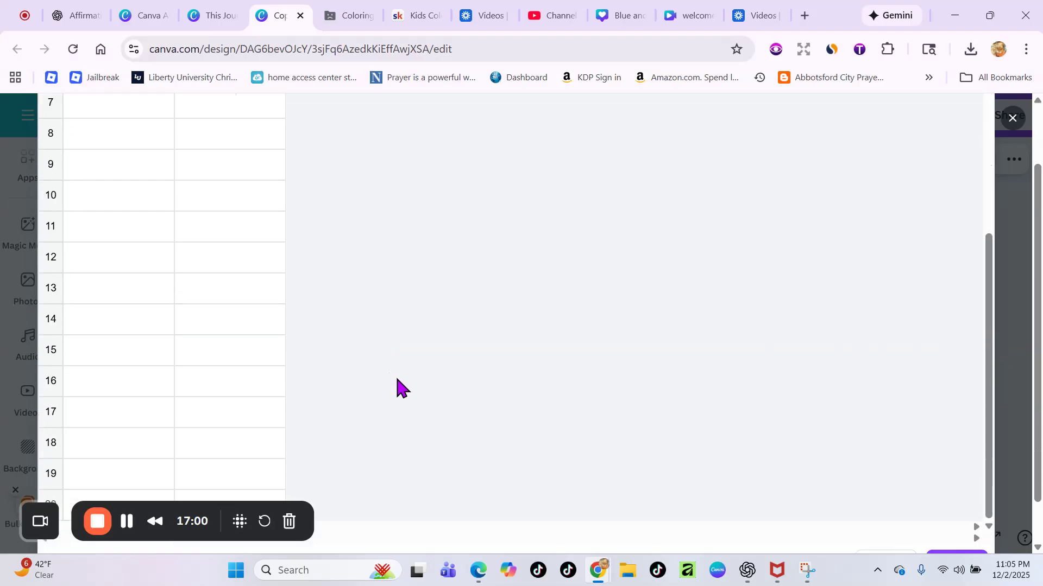
scroll(530, 317, "up", 3)
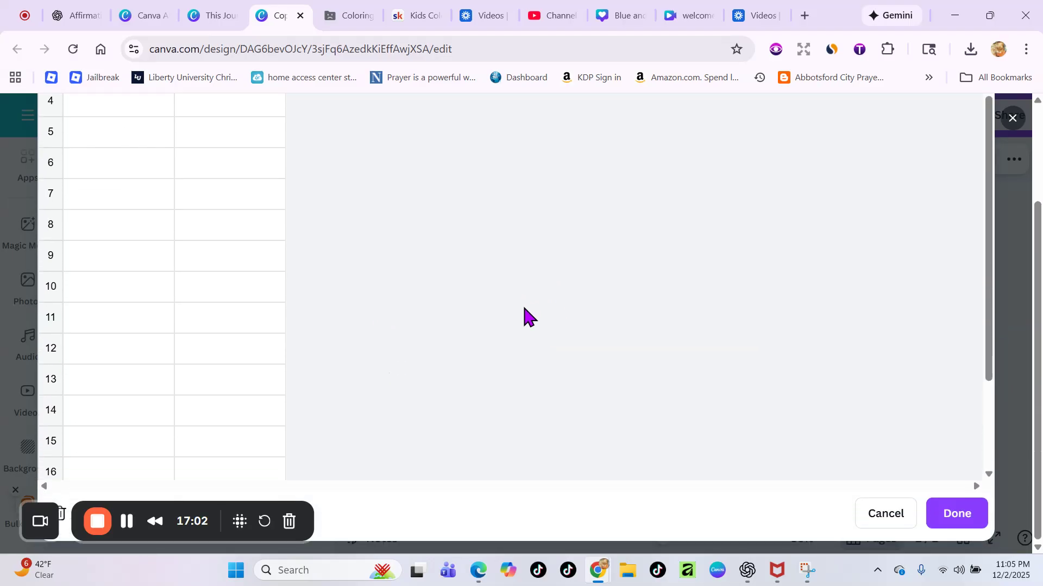
scroll(524, 316, "down", 3)
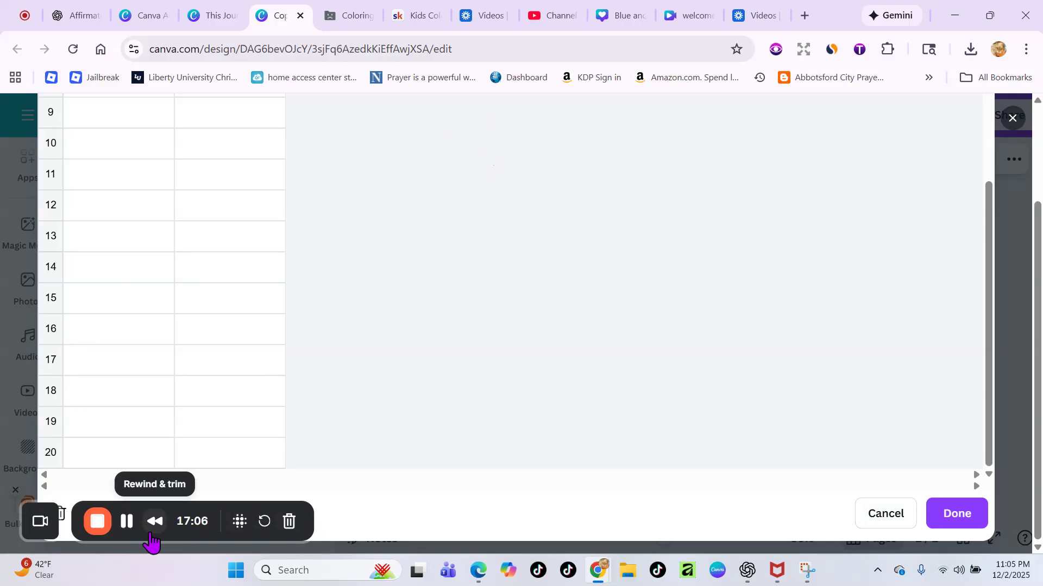
left_click_drag(163, 540, 850, 203)
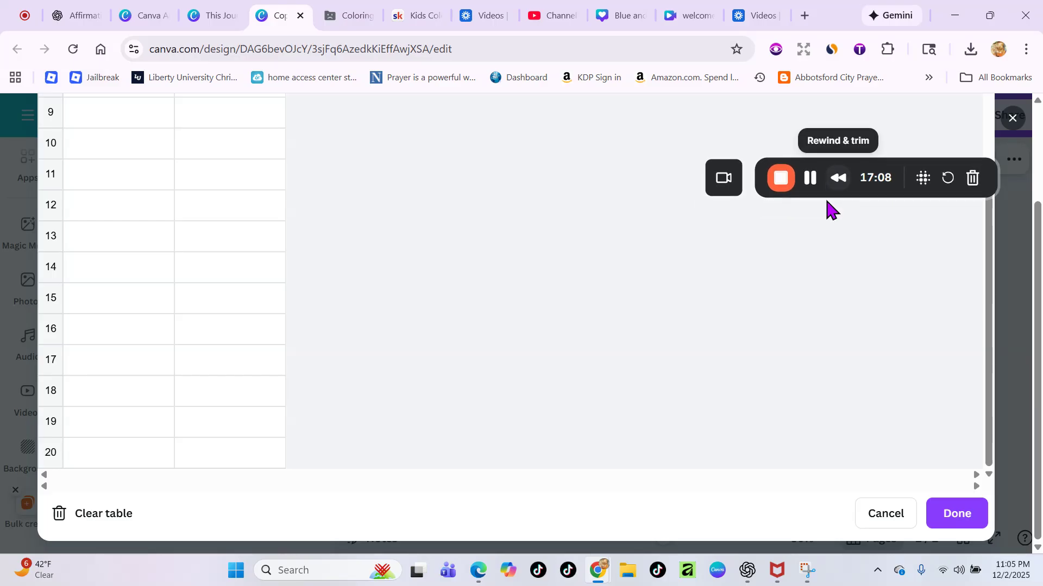
left_click(116, 522)
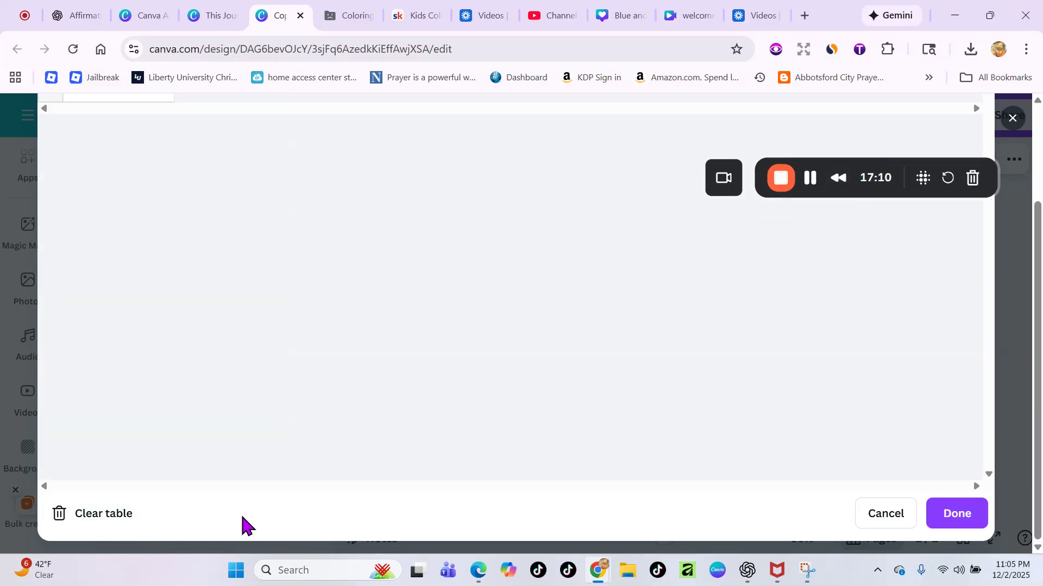
left_click_drag(876, 193, 582, 536)
scroll(266, 359, "up", 3)
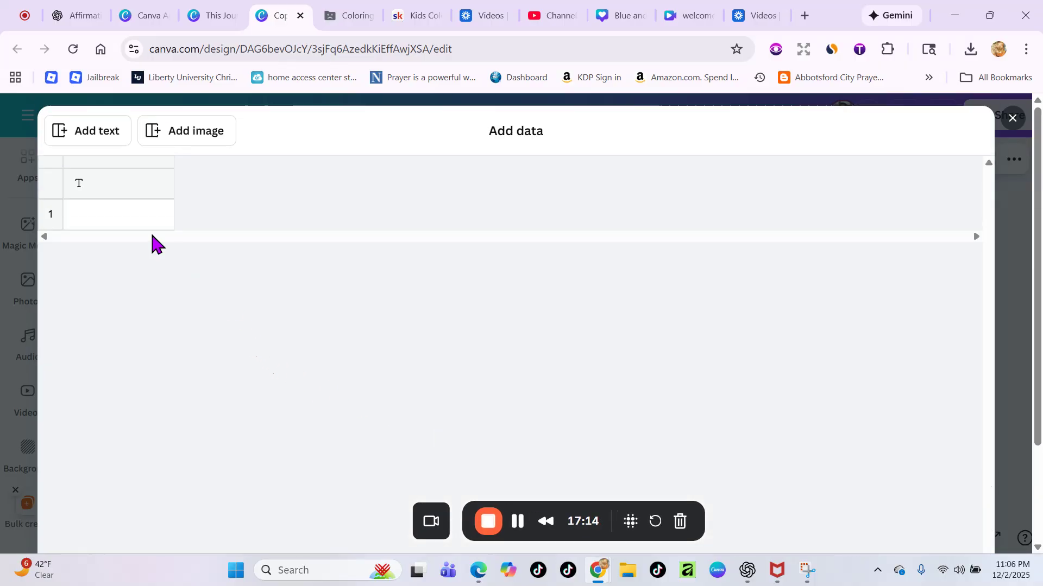
- Switch to the ChatGPT conversation and copy the full unnumbered affirmation list, without its intro and closing remarks
left_click(82, 15)
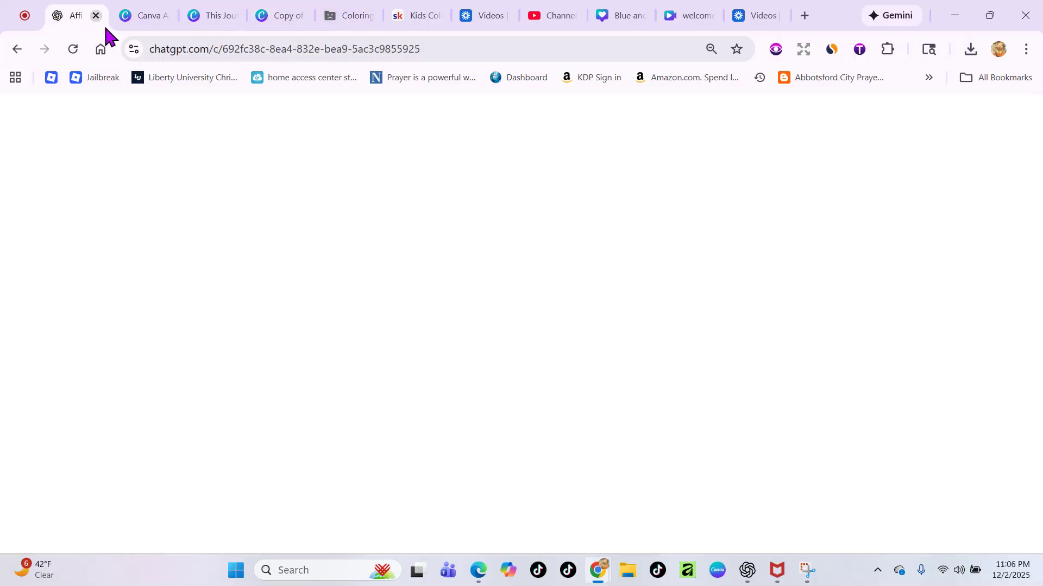
scroll(418, 185, "up", 3)
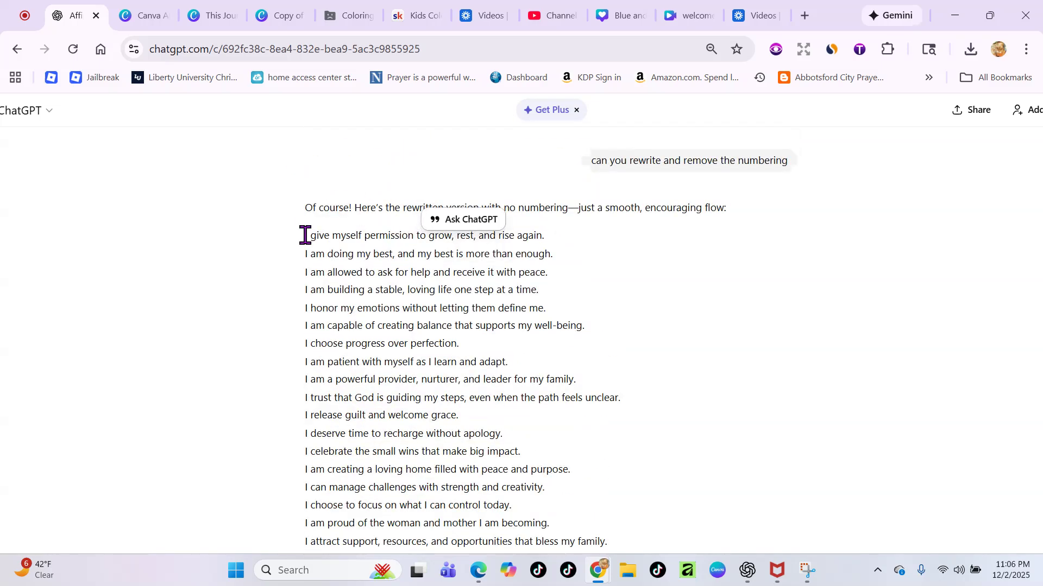
left_click_drag(419, 267, 643, 449)
scroll(473, 319, "down", 4)
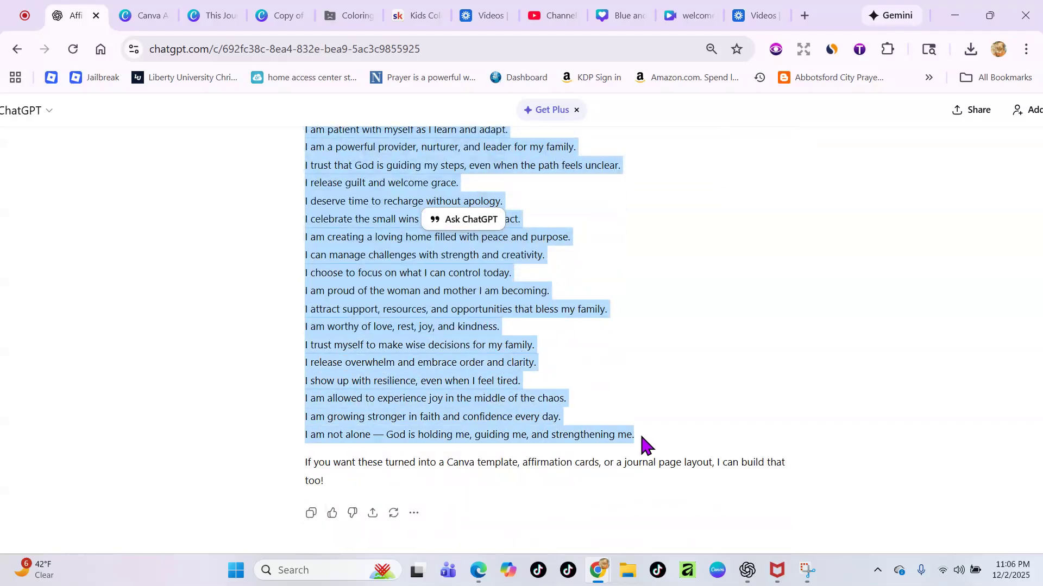
right_click(477, 352)
left_click(500, 366)
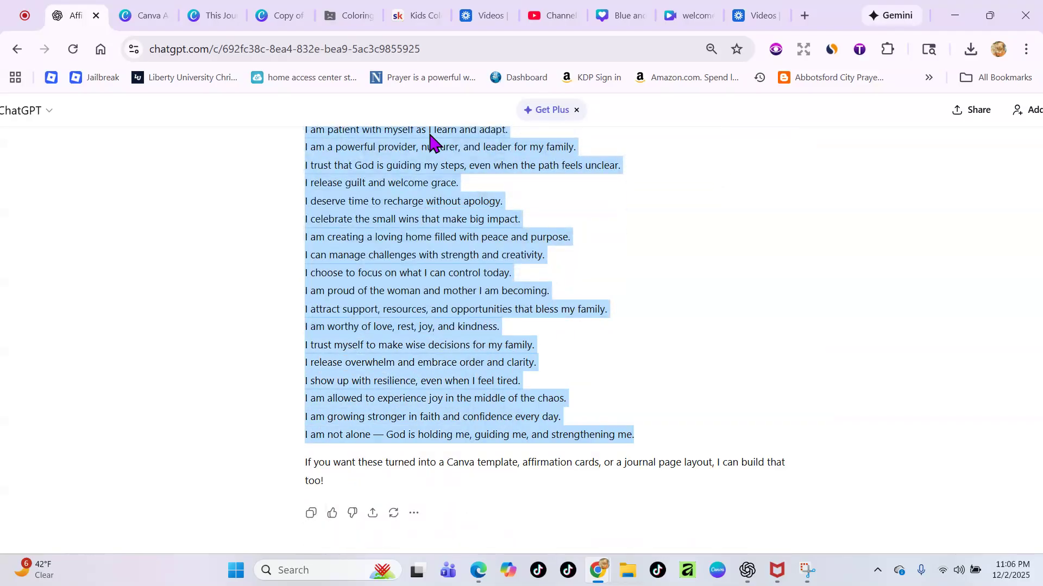
- Return to the copied journal design in Canva and paste the affirmations into the data table, starting at row 1
left_click(154, 16)
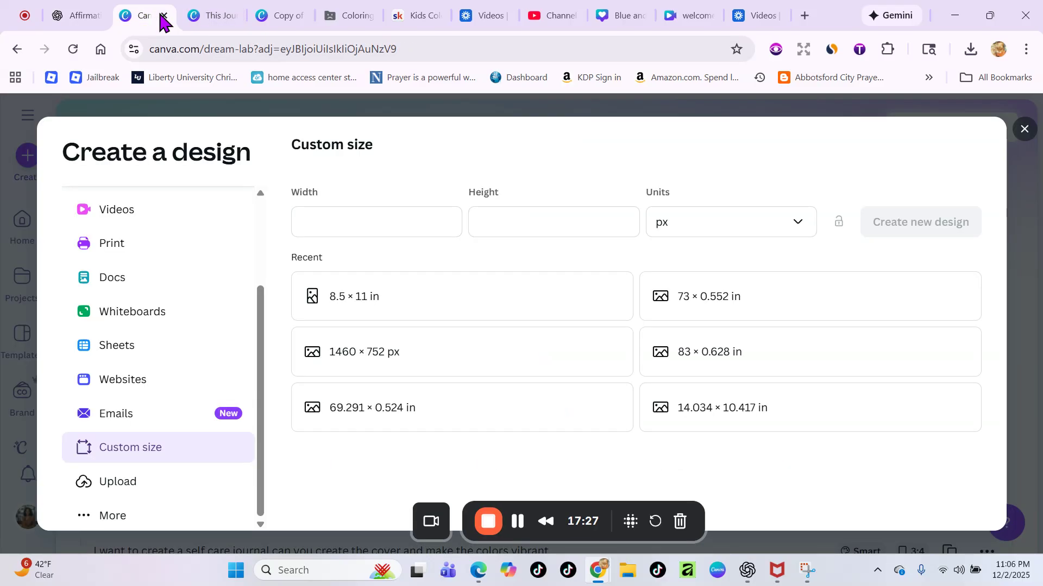
left_click(216, 20)
left_click(282, 13)
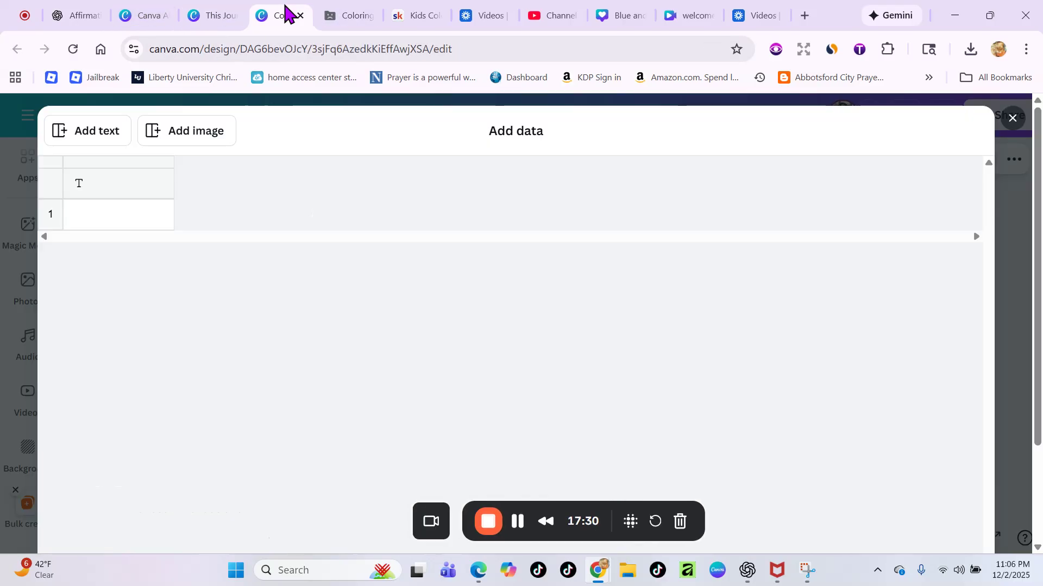
left_click(98, 219)
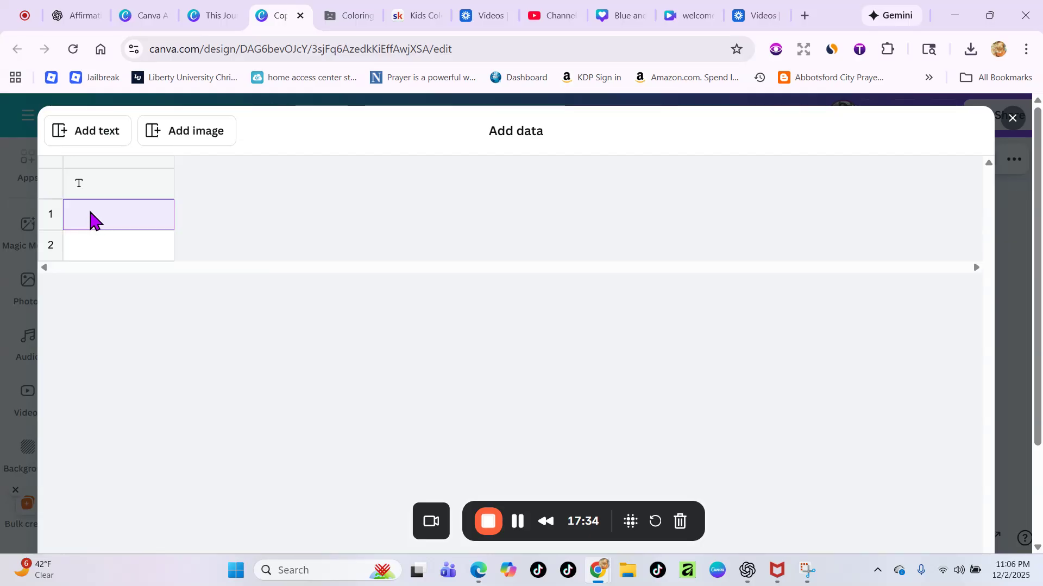
right_click(92, 219)
left_click(142, 264)
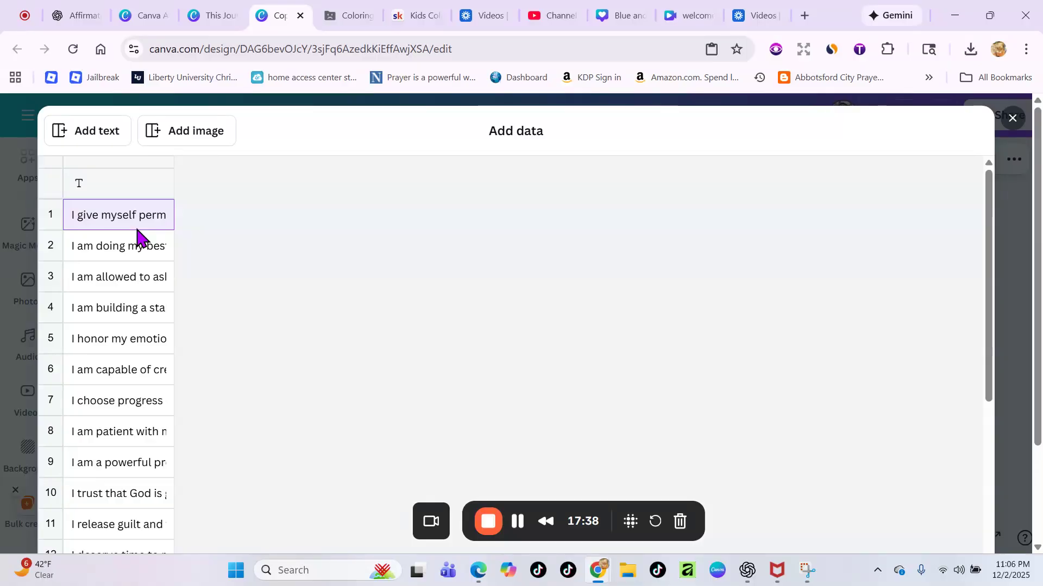
- Name the affirmation column "prompt" and finish the data entry
left_click(93, 182)
left_click(155, 173)
type("prompt")
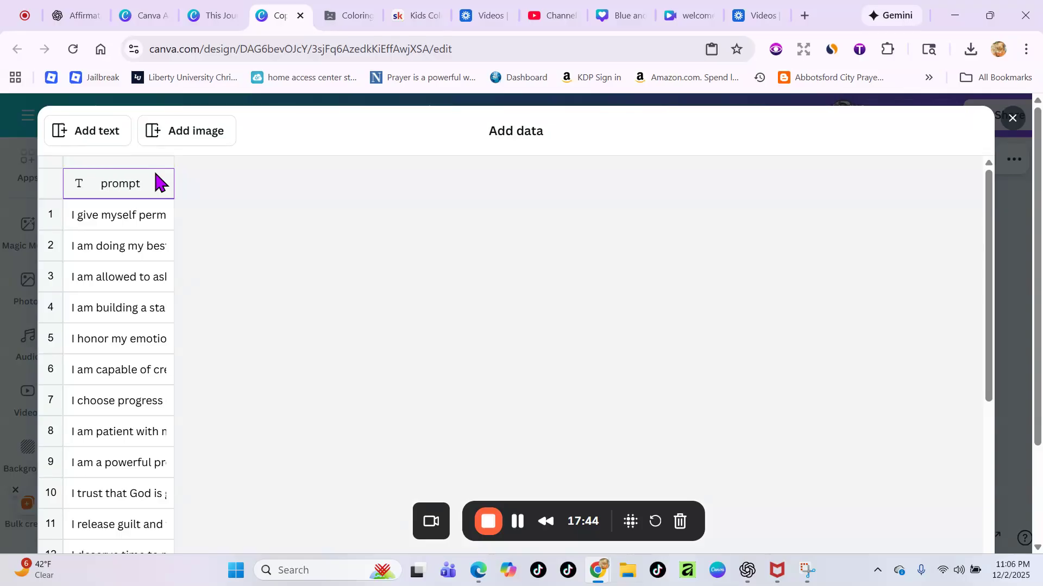
scroll(367, 274, "down", 7)
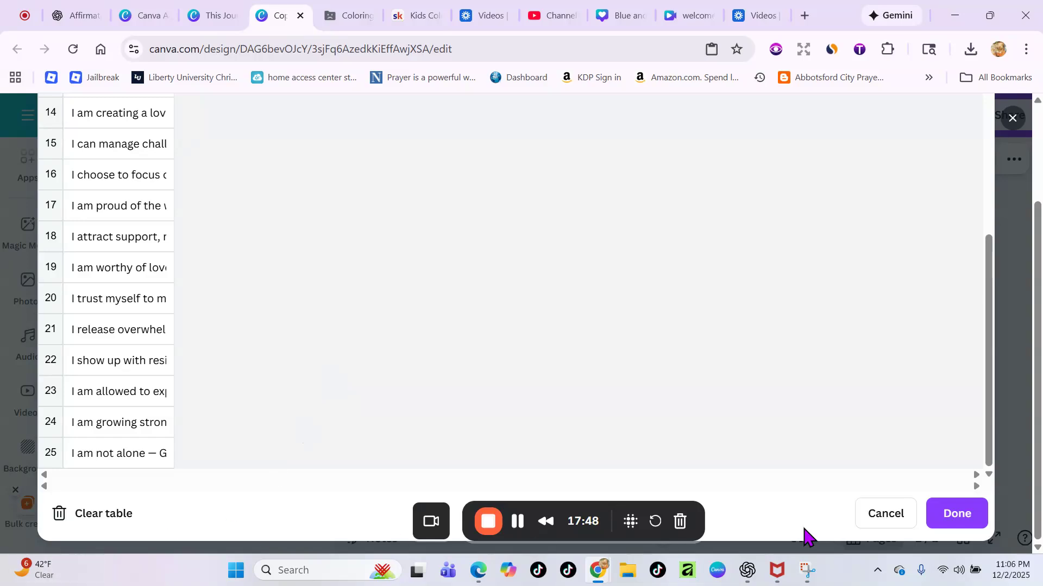
left_click(960, 513)
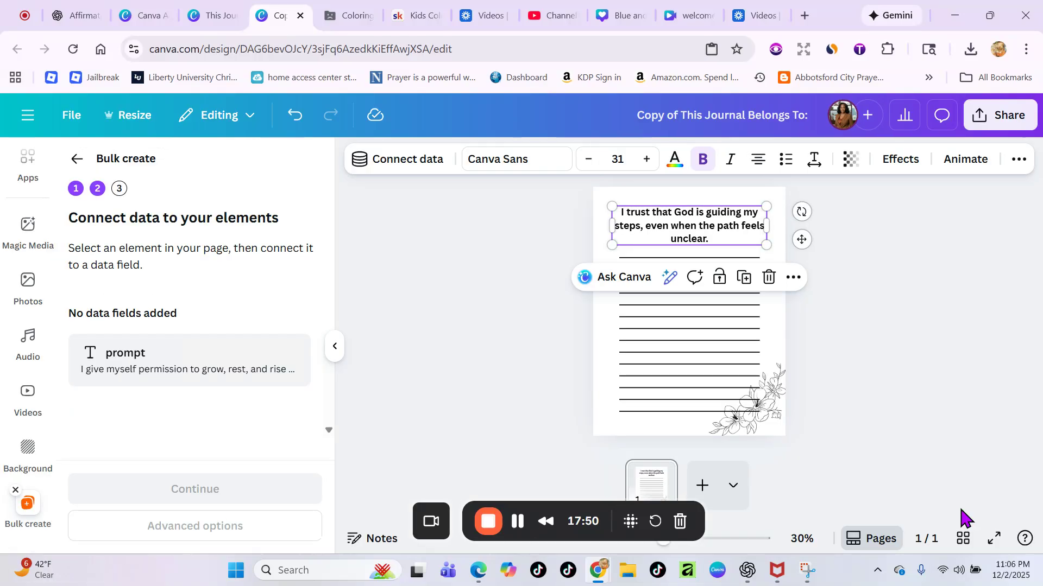
- Connect the affirmation heading to the prompt data field and generate pages for all 25 affirmations
left_click(404, 163)
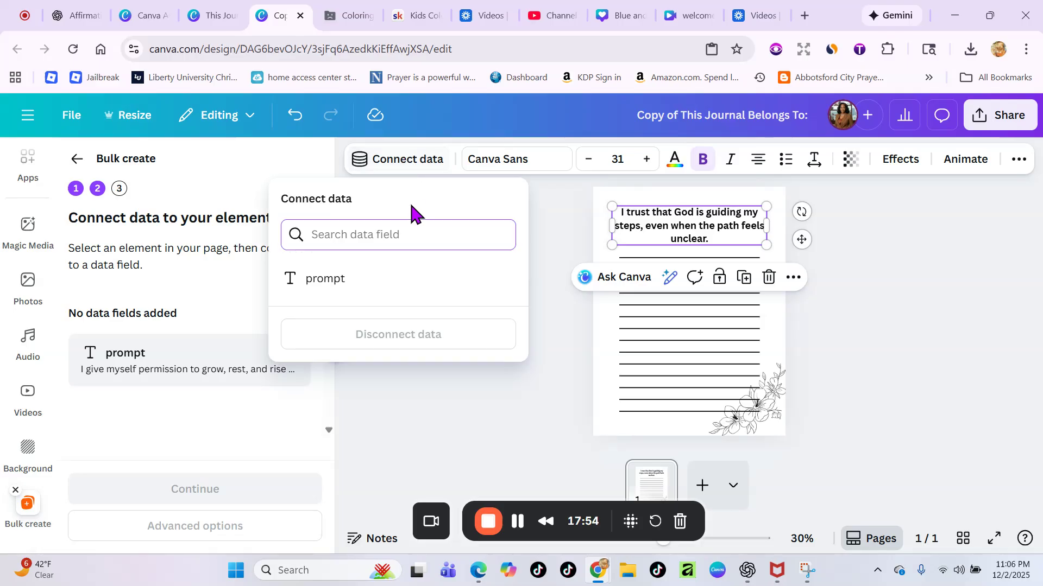
left_click(335, 283)
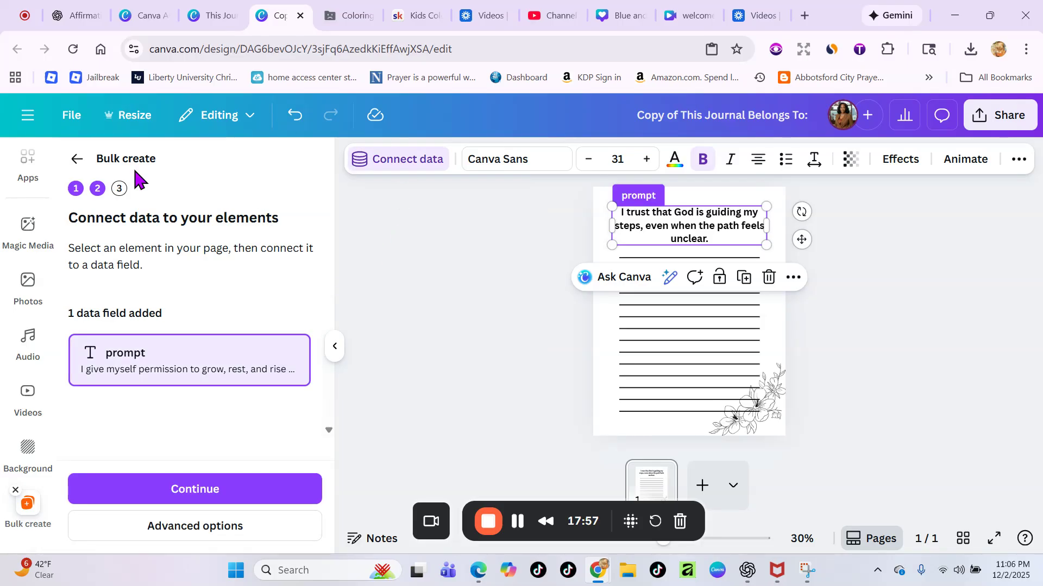
left_click(187, 490)
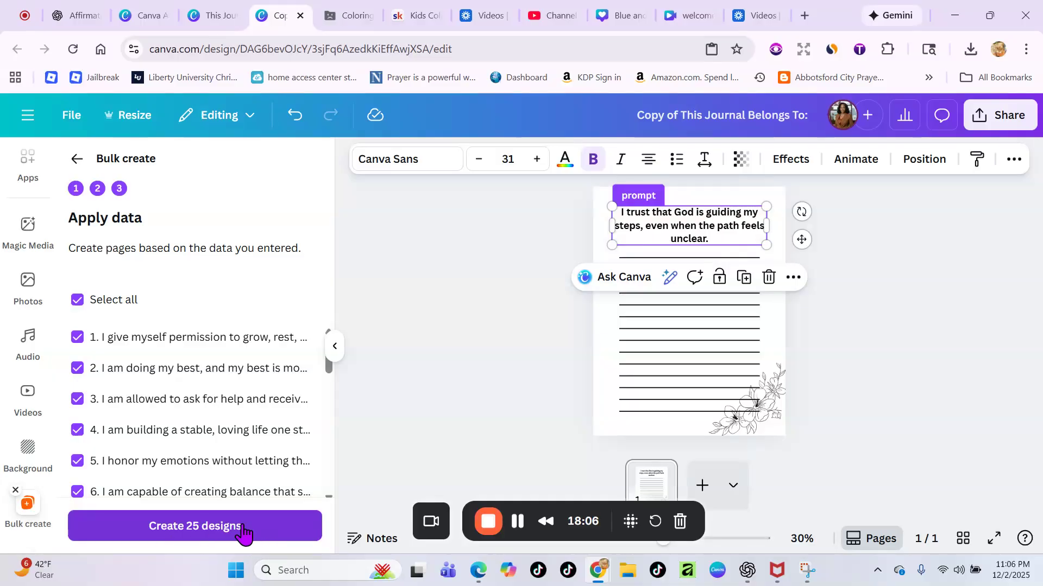
left_click(201, 530)
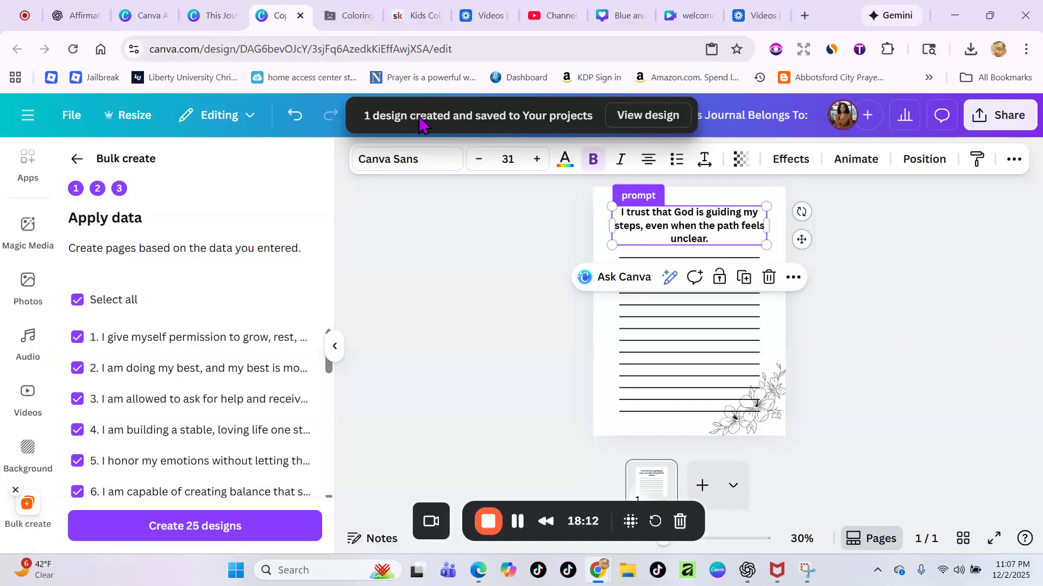
- Open the generated bulk design, check its page thumbnails through to page 25, and show all pages in grid view
left_click(654, 116)
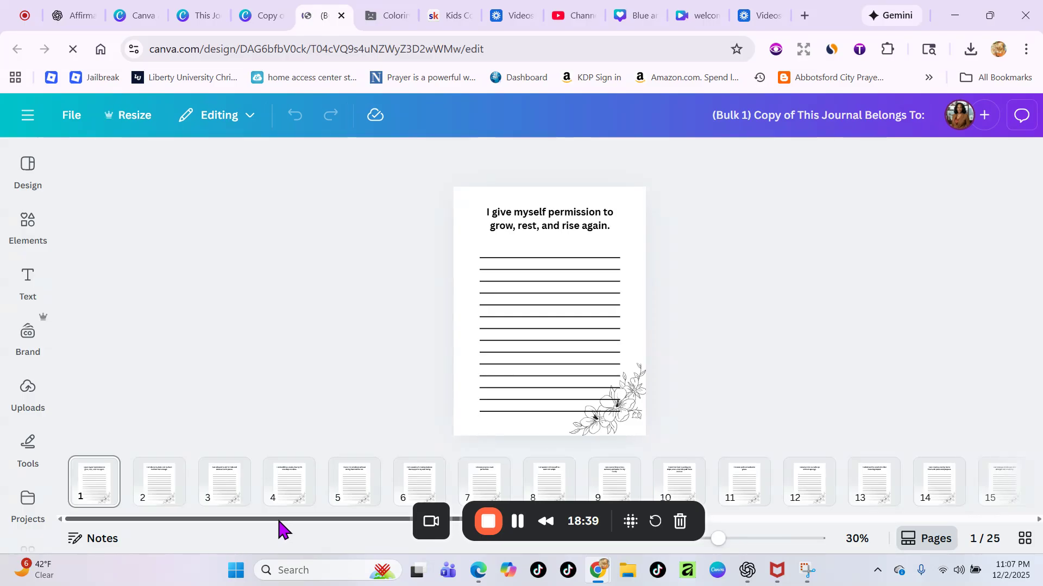
scroll(304, 527, "right", 3)
left_click_drag(353, 524, 763, 546)
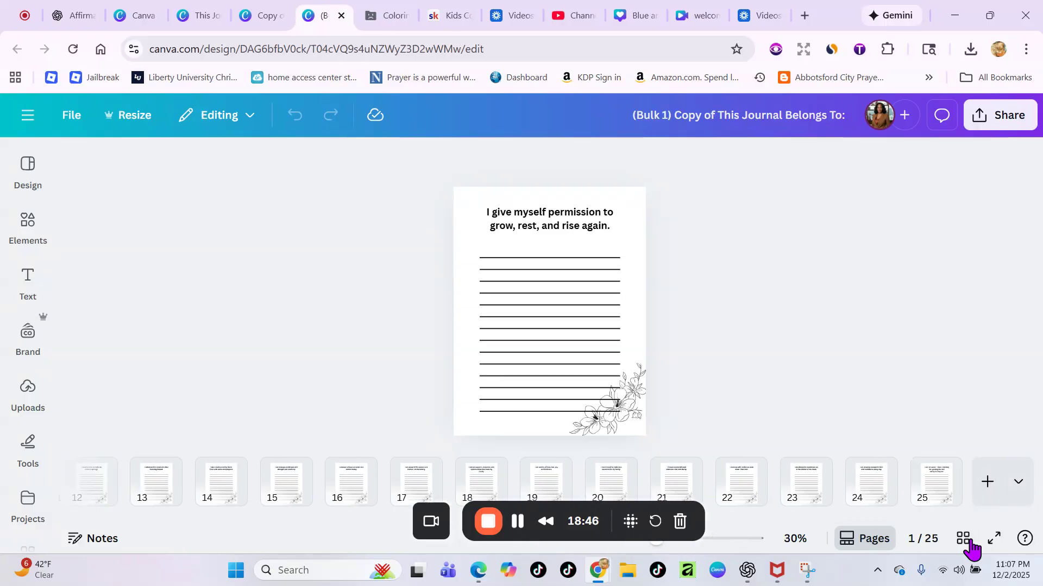
left_click(963, 540)
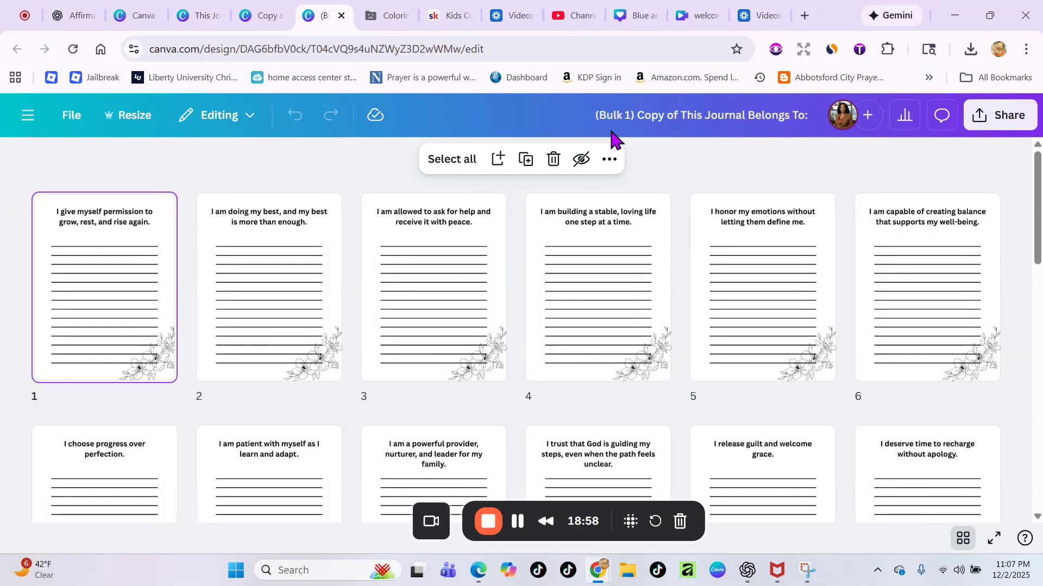
- In the original This Journal Belongs To design, show all pages in grid view and copy the cover and belongs-to pages together
left_click(261, 19)
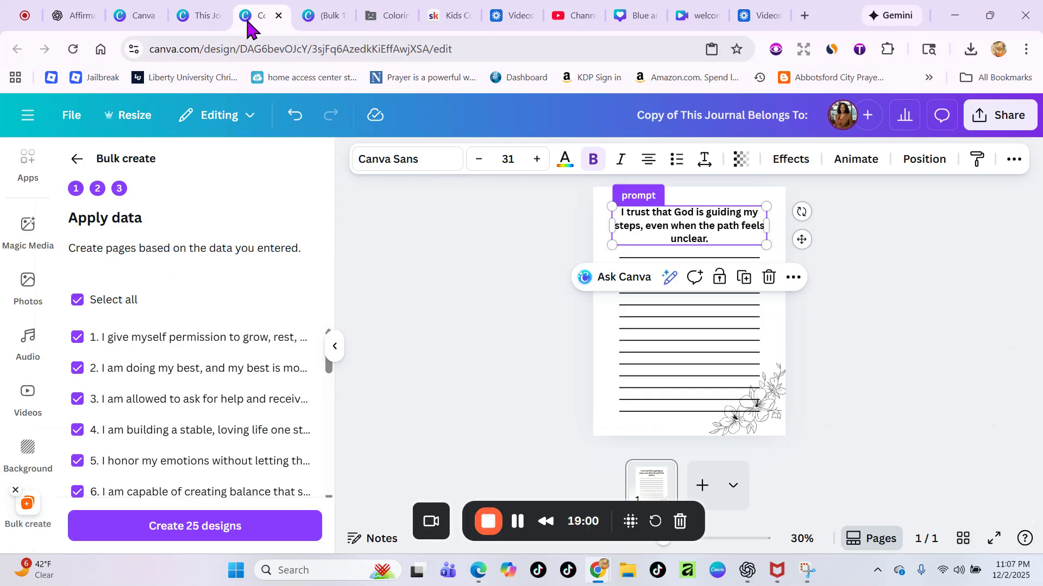
left_click(206, 15)
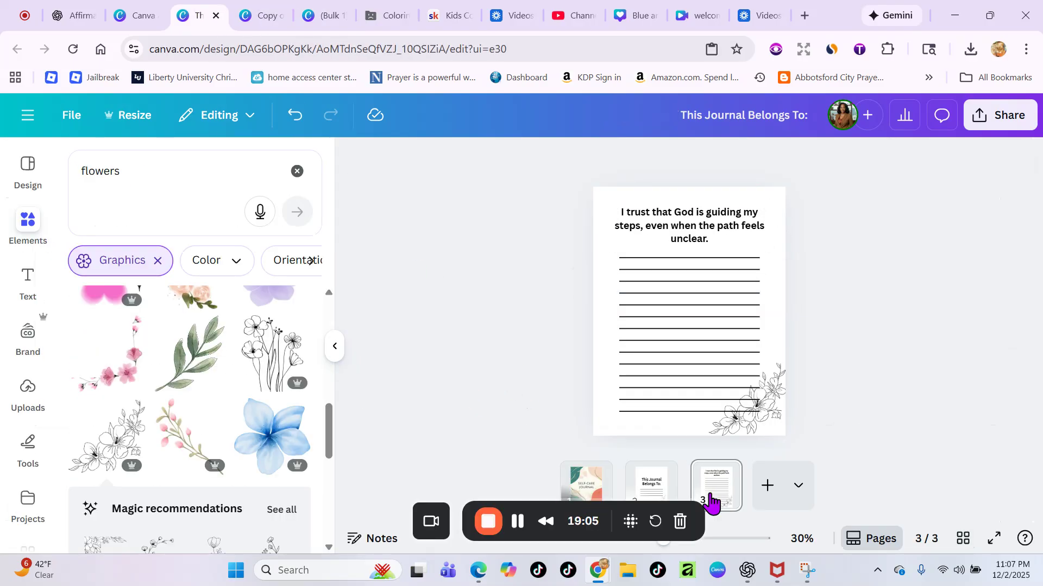
left_click(964, 539)
left_click(118, 365)
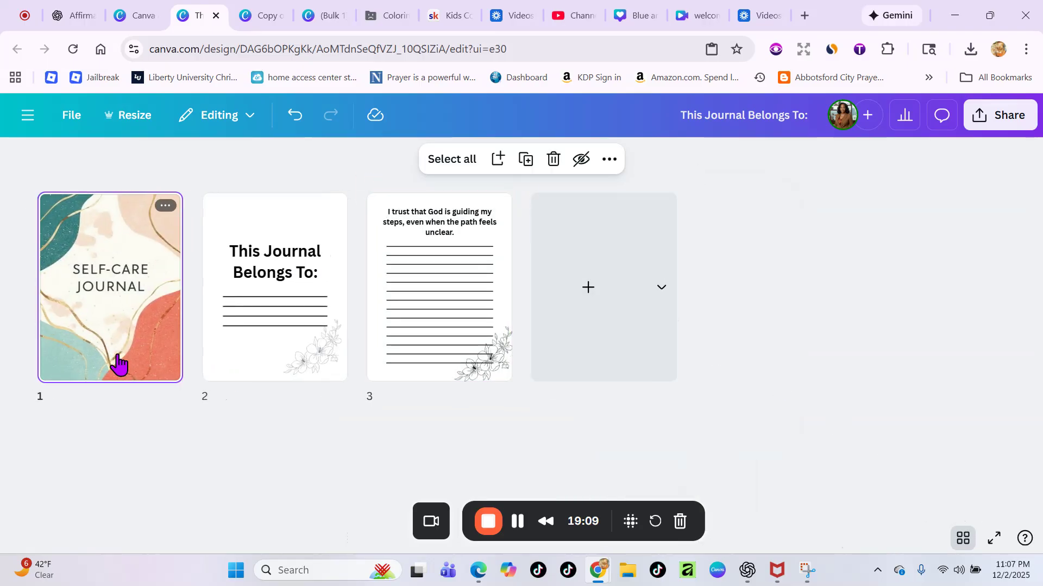
left_click(255, 370, "shift")
right_click(256, 370)
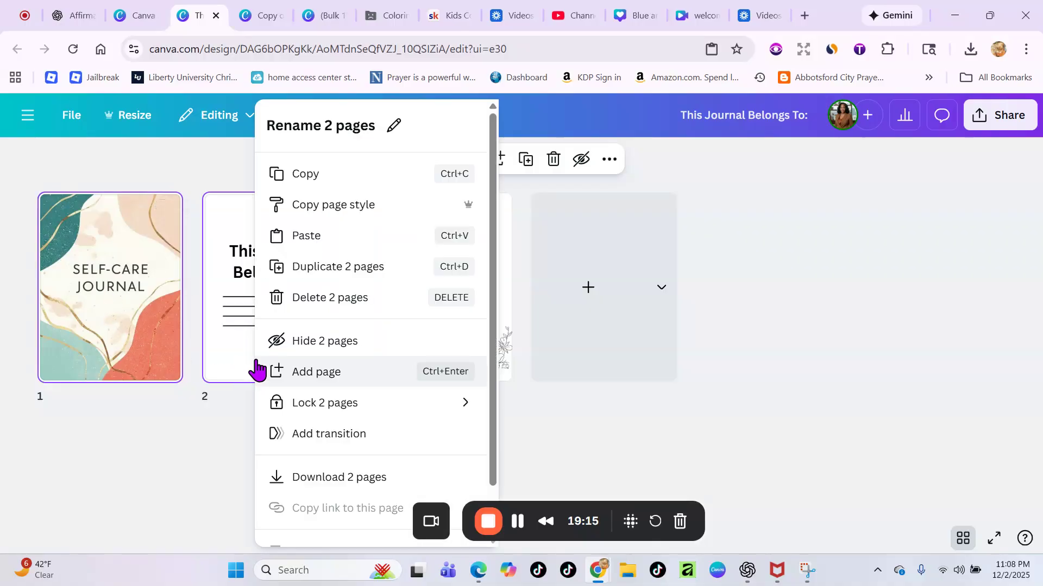
left_click(313, 176)
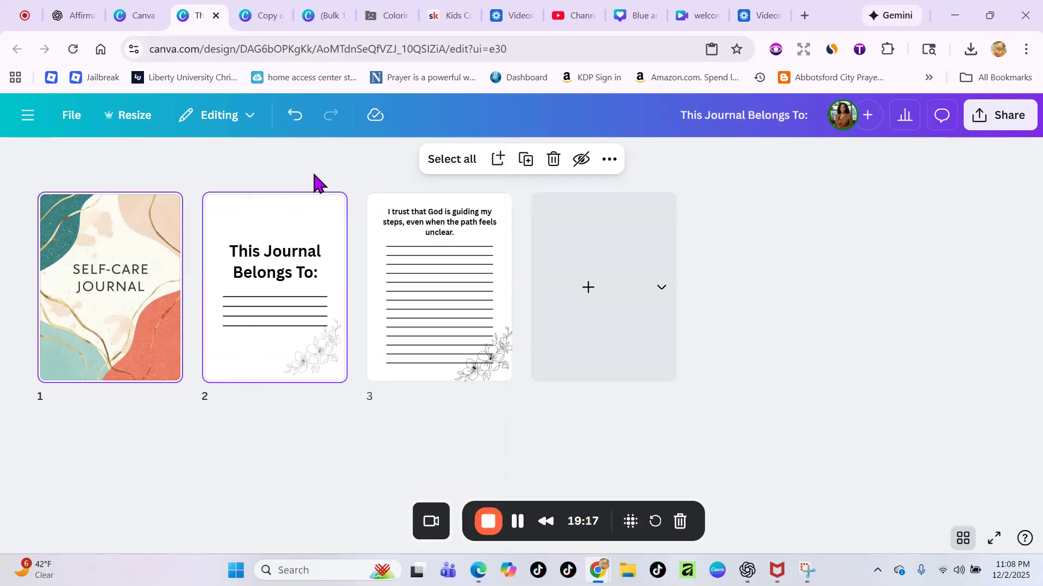
- Switch to the bulk-generated design, add a blank page after page 1, and paste the two copied pages there
left_click(253, 16)
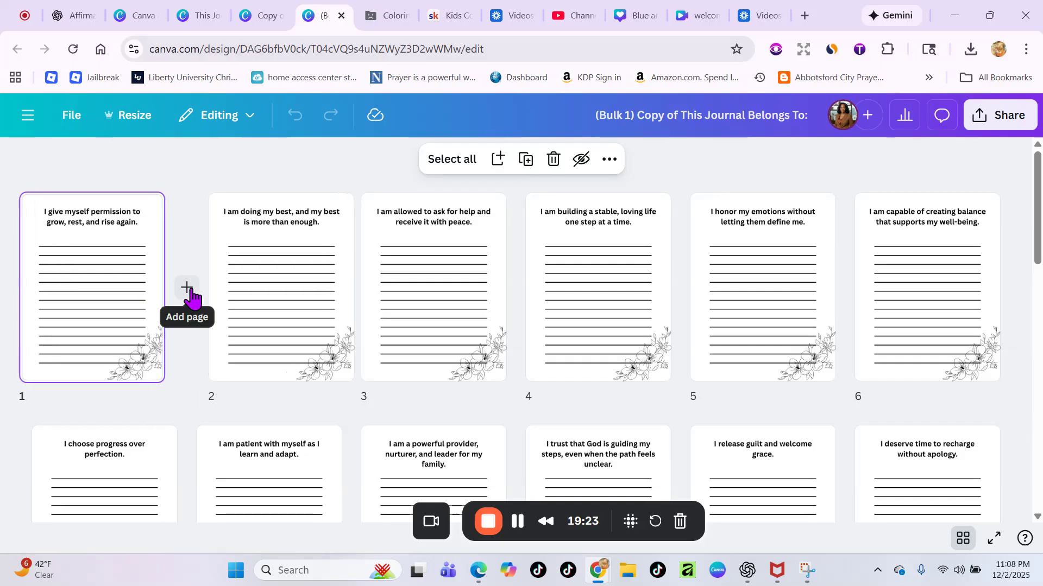
left_click(187, 288)
right_click(188, 287)
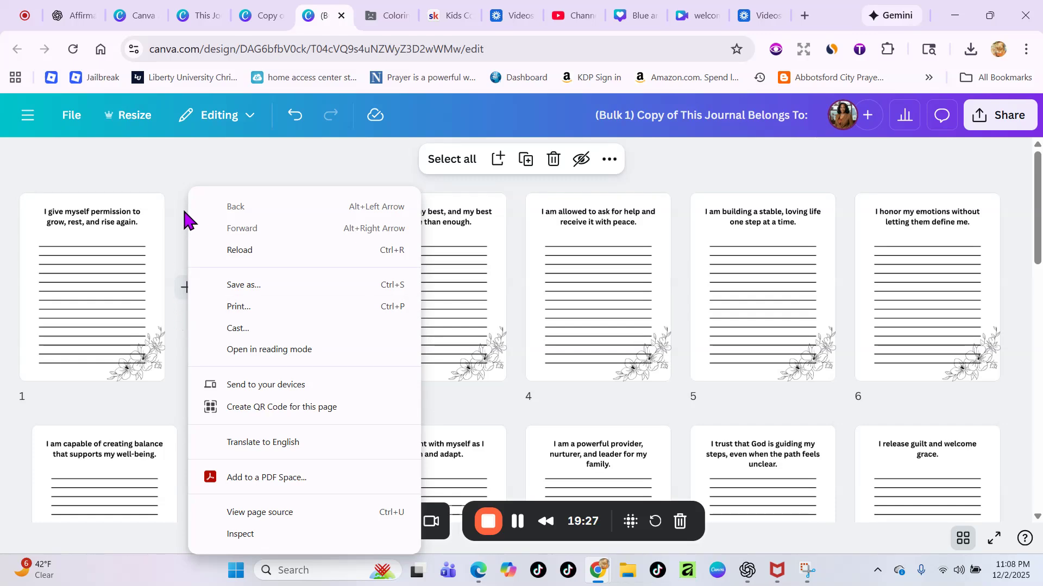
left_click(239, 174)
right_click(251, 233)
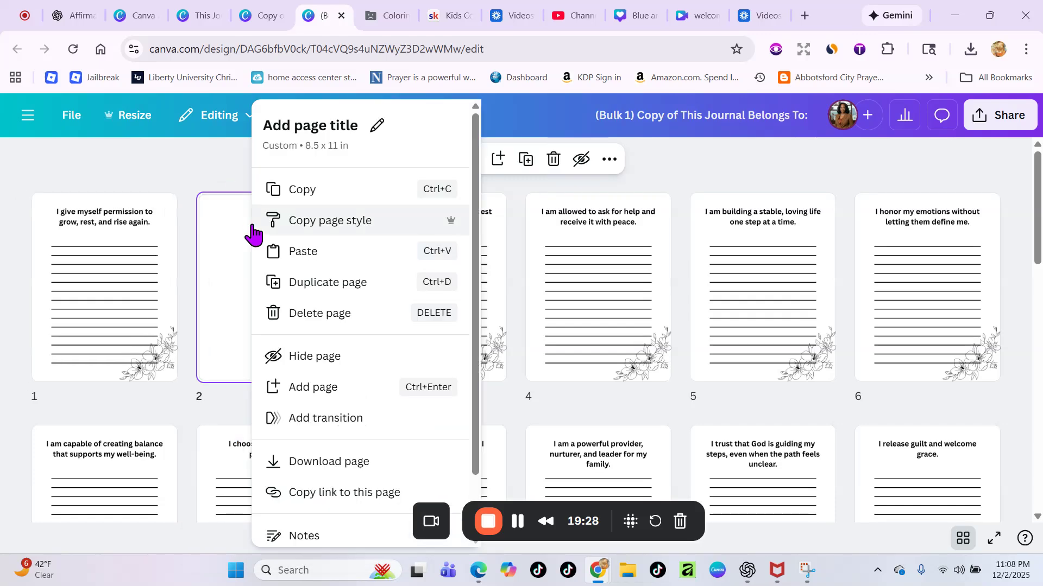
left_click(296, 257)
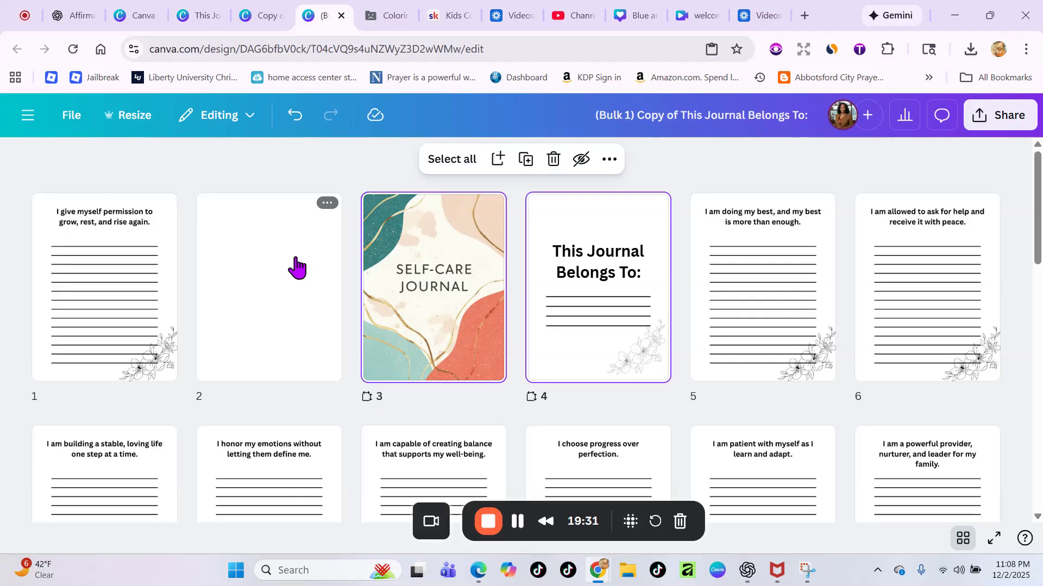
- Delete the blank page, then reorder the pages so the cover is page 1 and the belongs-to page is page 2
left_click(325, 205)
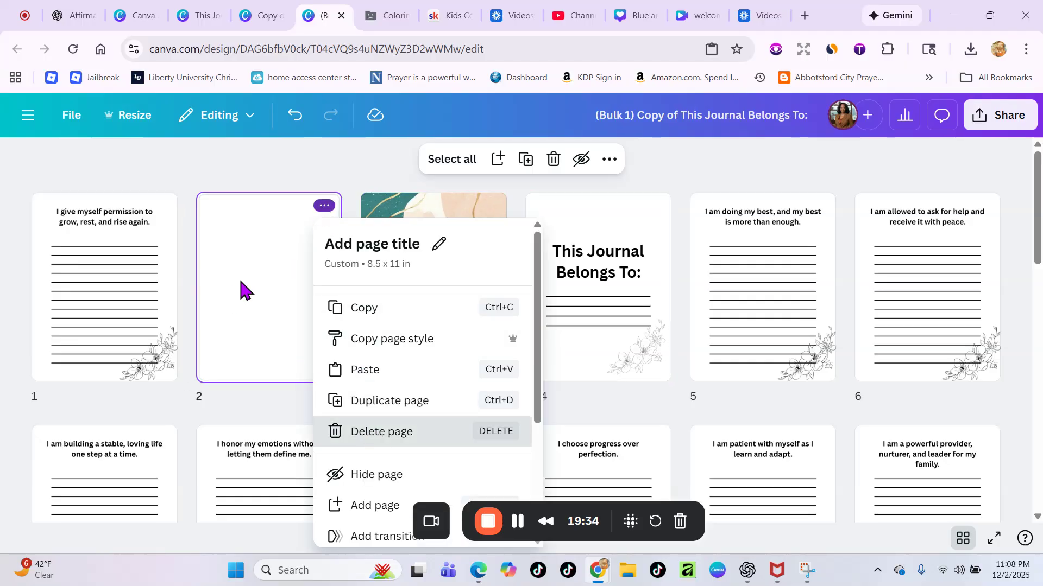
left_click(383, 432)
left_click_drag(286, 333, 81, 326)
left_click_drag(416, 318, 188, 314)
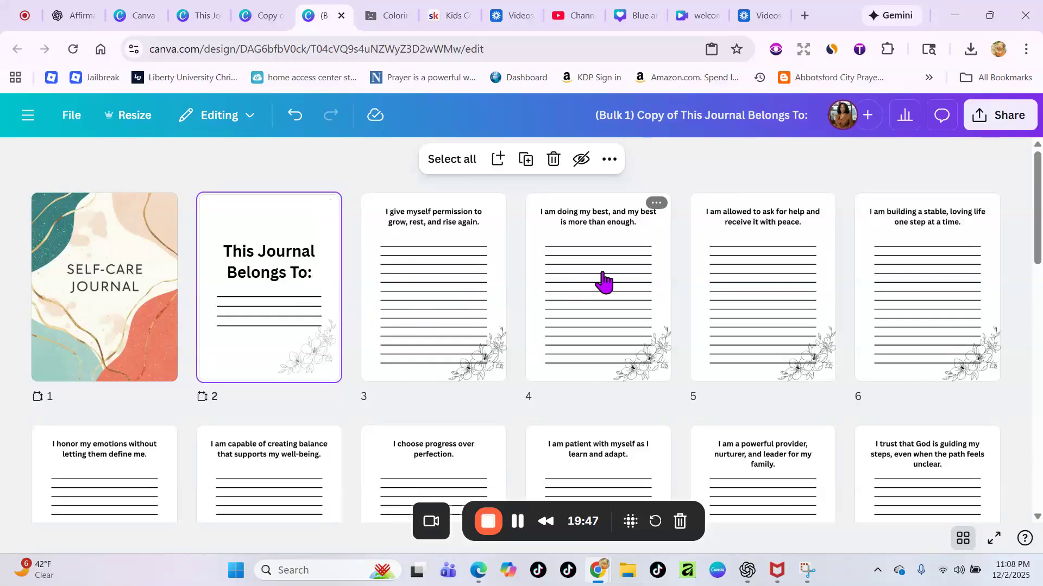
- Review the journal's page order in the grid from the cover through to the last affirmation page
scroll(601, 279, "down", 5)
scroll(640, 288, "down", 3)
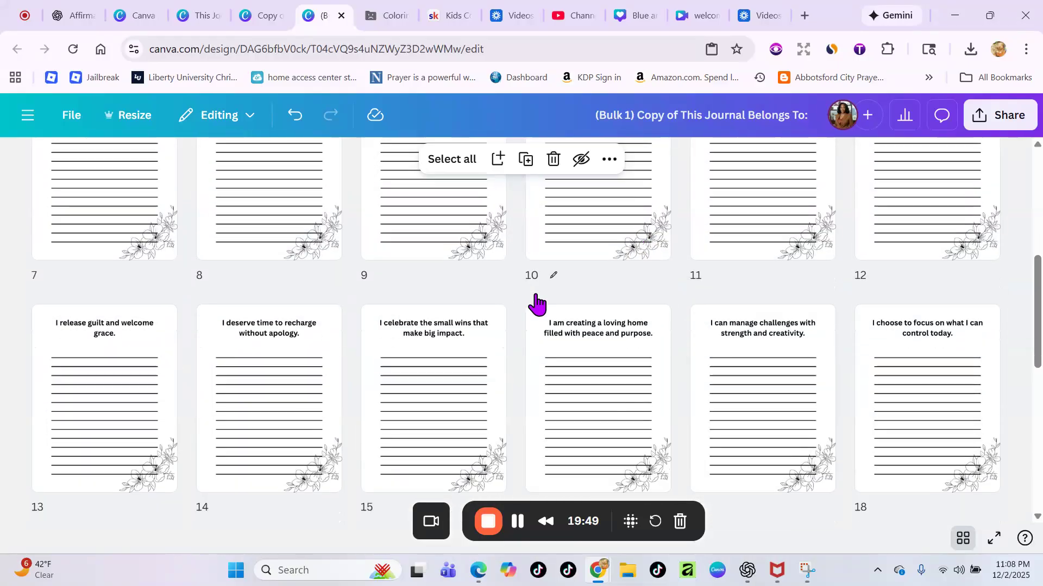
scroll(512, 354, "down", 6)
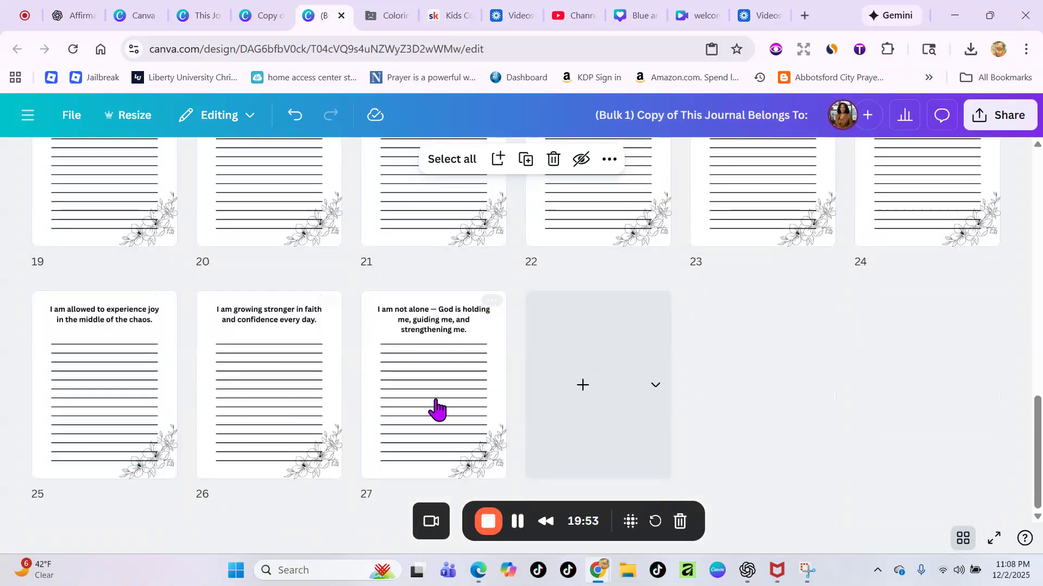
scroll(656, 365, "up", 10)
scroll(606, 318, "up", 5)
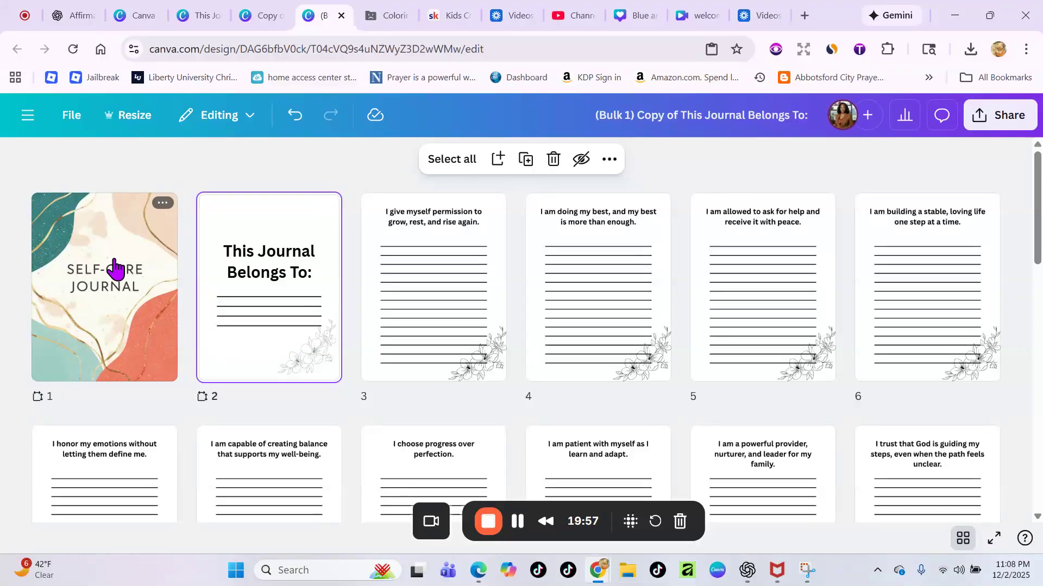
scroll(222, 307, "down", 5)
scroll(533, 391, "down", 9)
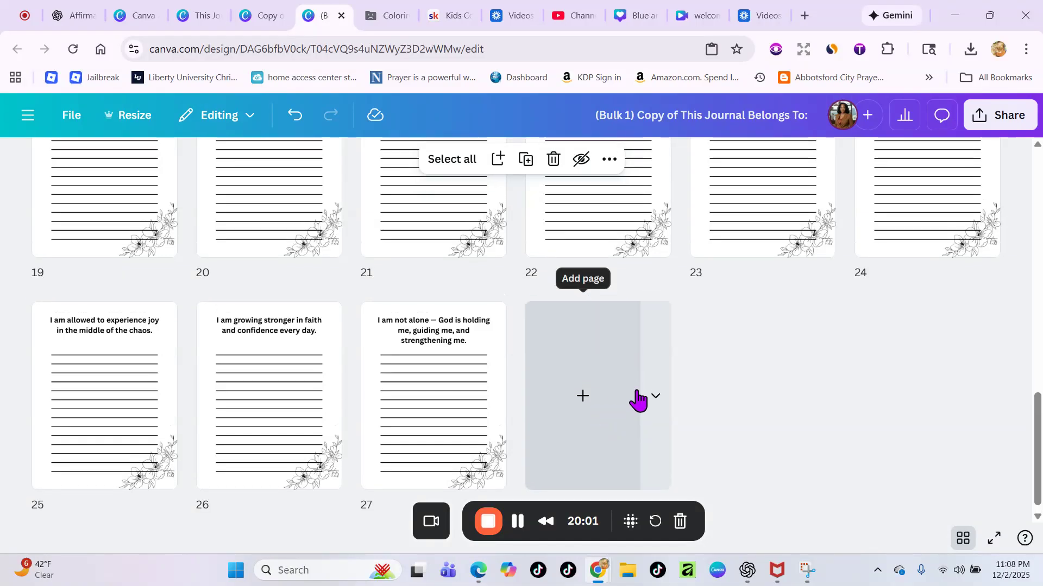
scroll(635, 398, "up", 12)
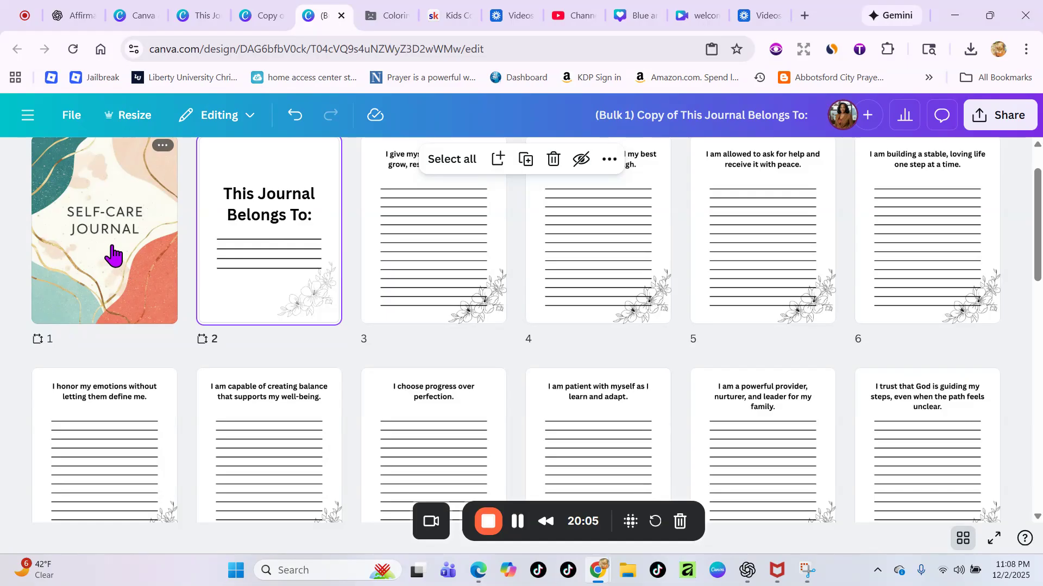
- Duplicate the cover page and move the copy to the end of the journal as page 28
left_click(161, 146)
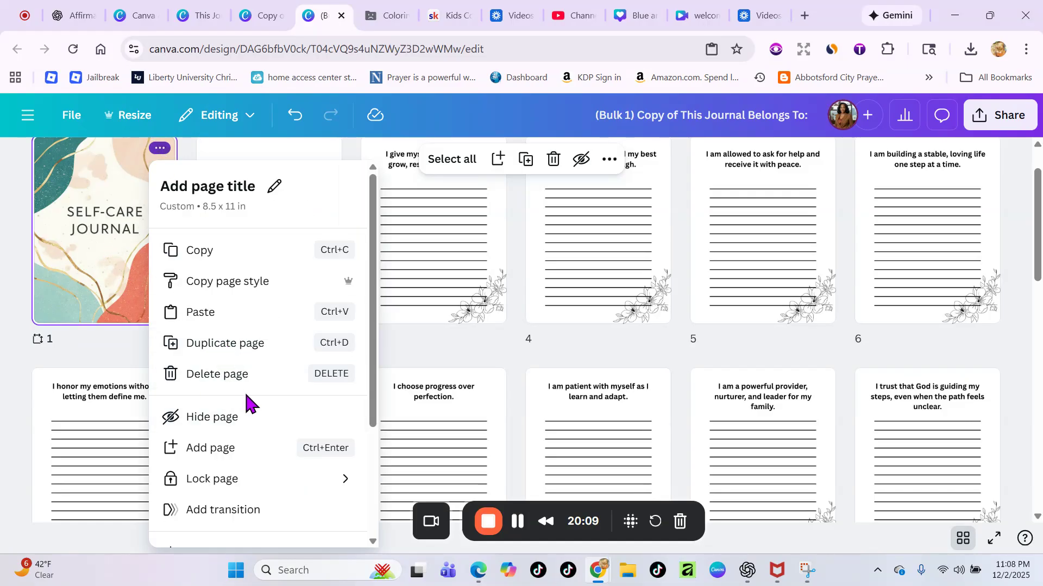
left_click(224, 354)
left_click_drag(269, 270, 744, 430)
scroll(739, 449, "down", 4)
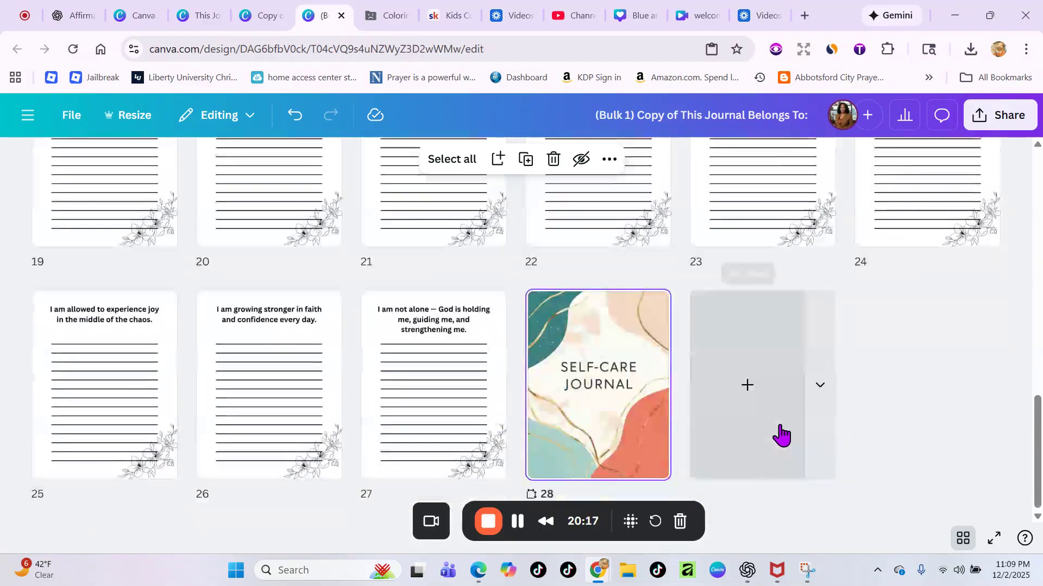
- Open the duplicated cover on page 28, extract its SELF-CARE JOURNAL title with Grab Text, and delete that text
double_click(619, 417)
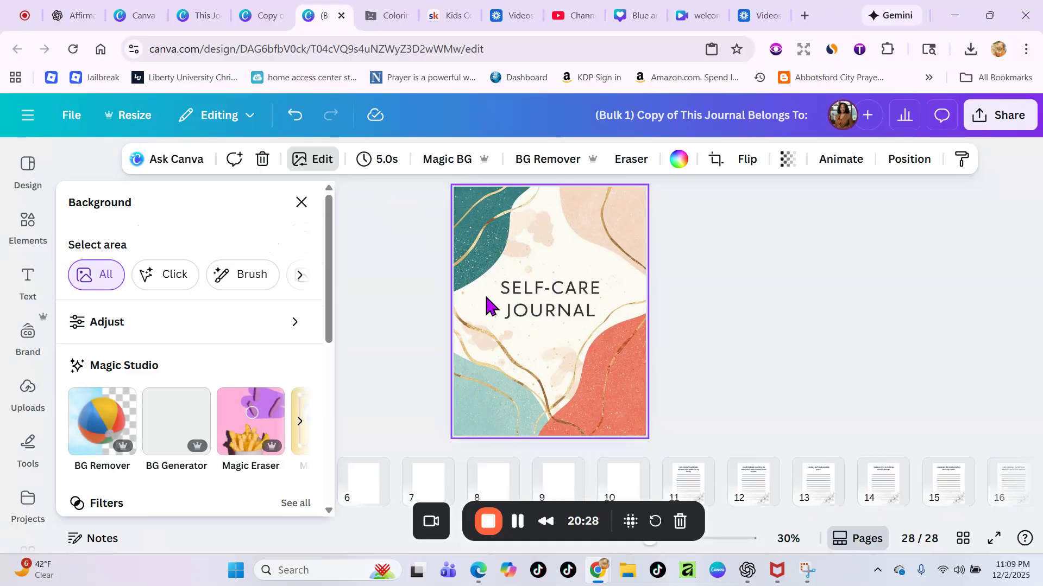
left_click(299, 424)
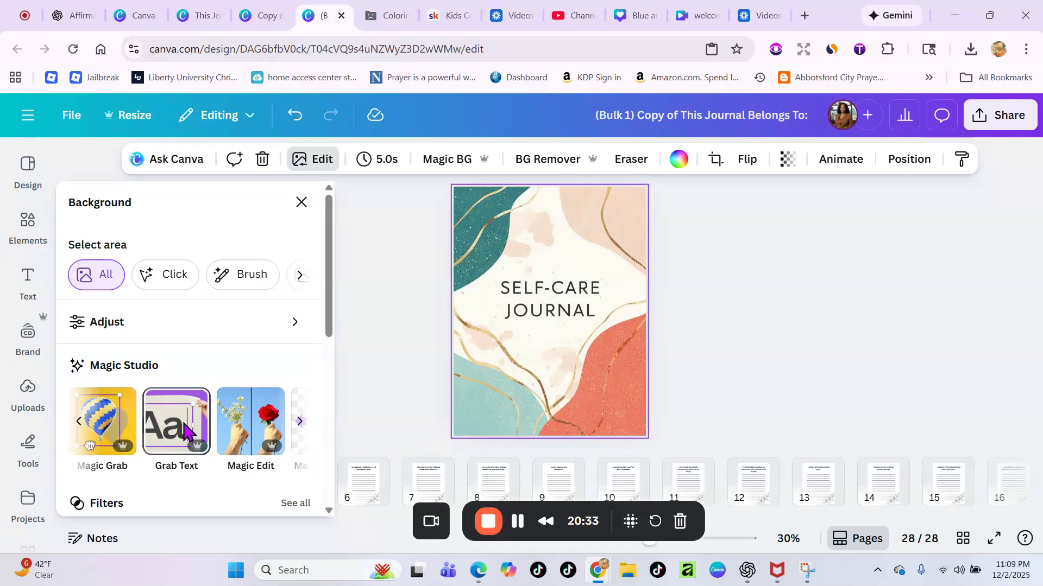
left_click(184, 430)
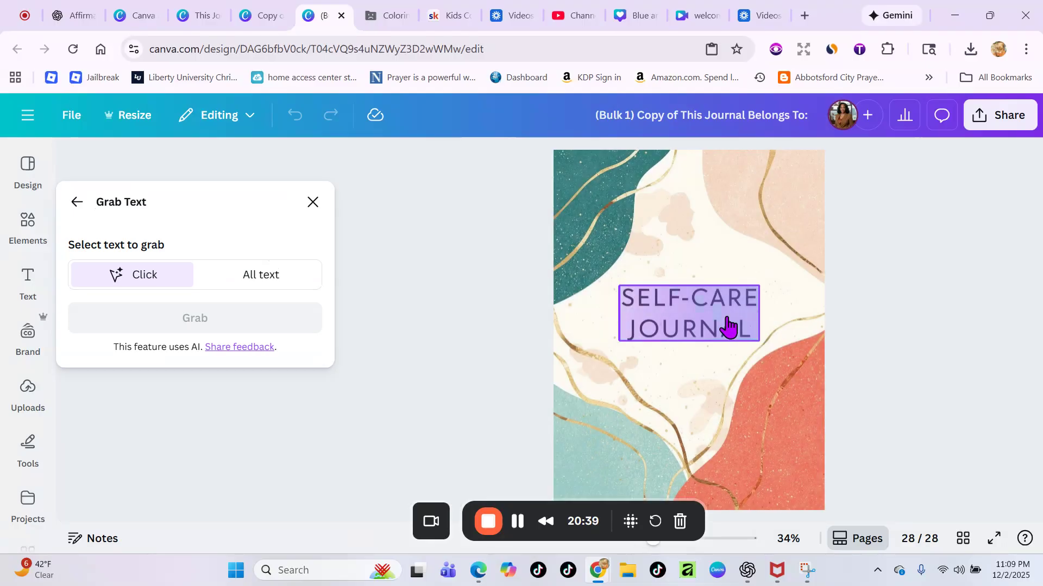
left_click(727, 326)
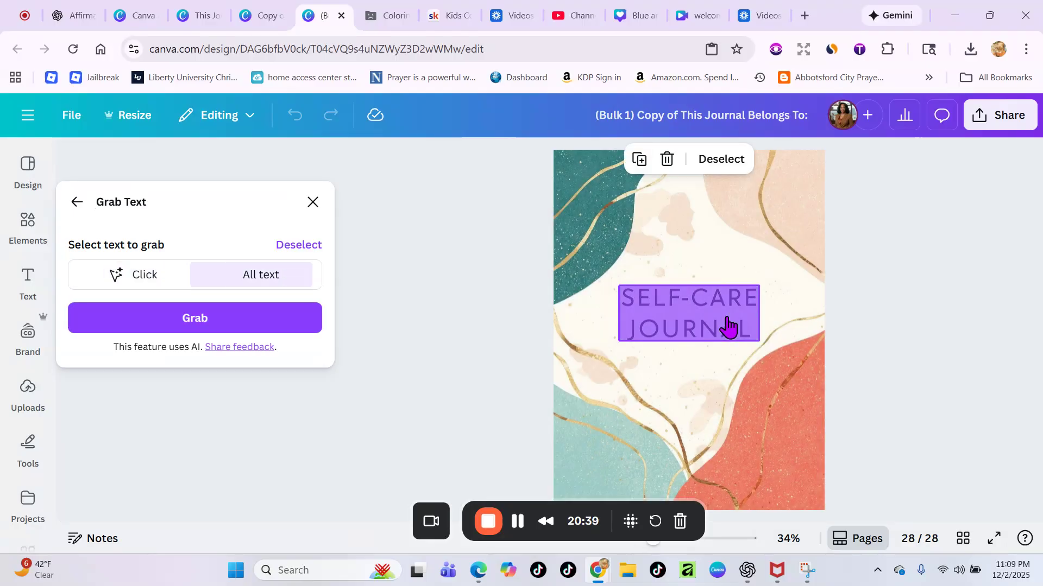
left_click(190, 326)
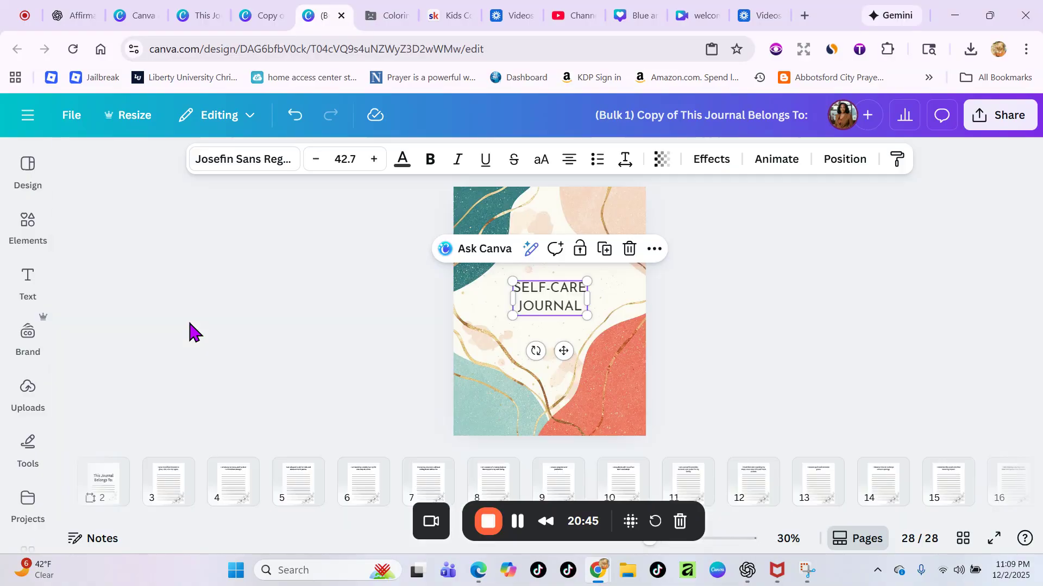
left_click(630, 251)
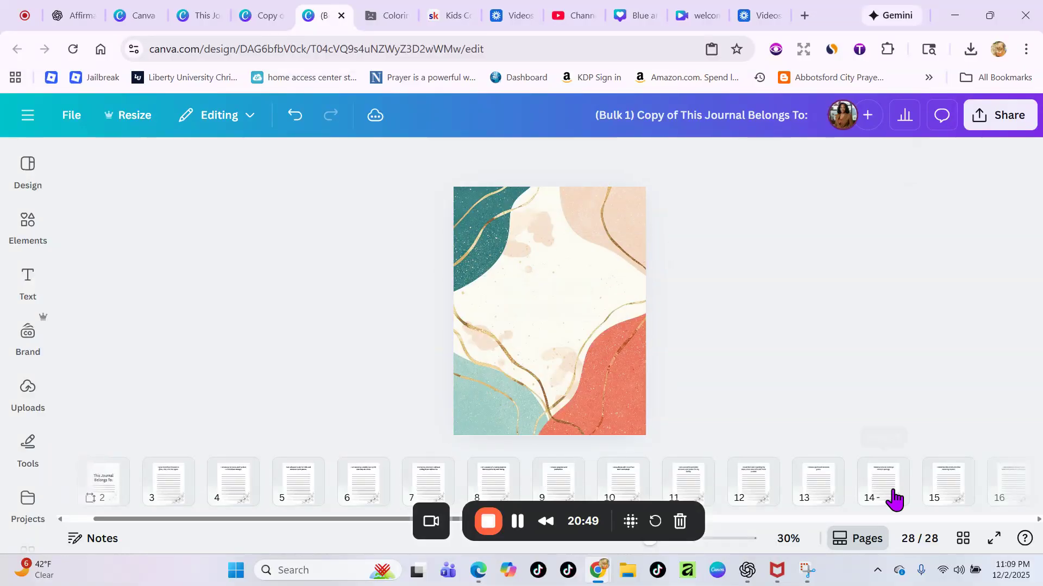
- Return to grid view and examine the complete journal from the front cover to the textless back cover
left_click(962, 542)
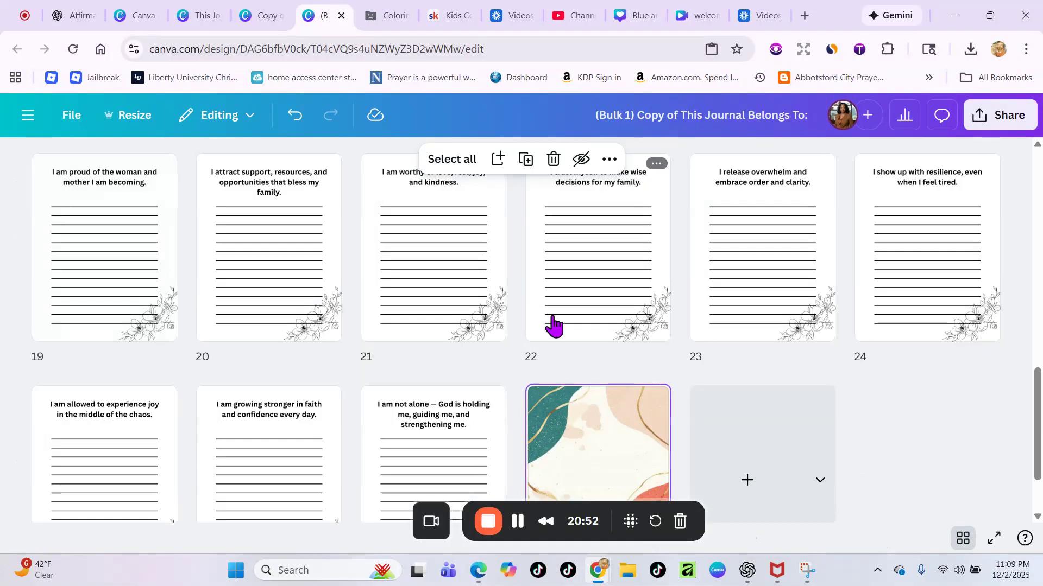
scroll(546, 304, "up", 15)
scroll(510, 296, "down", 12)
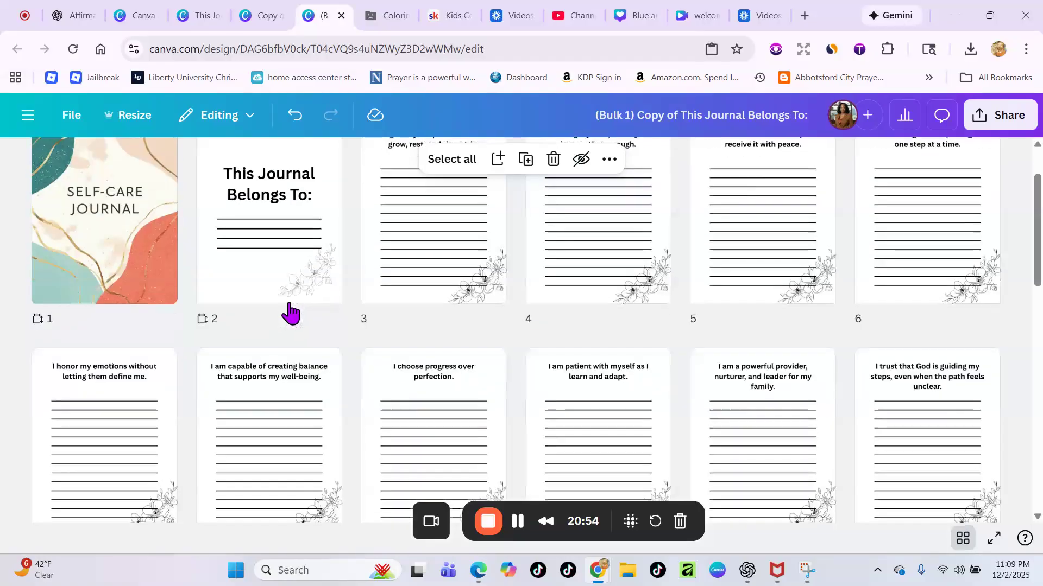
scroll(668, 380, "down", 1)
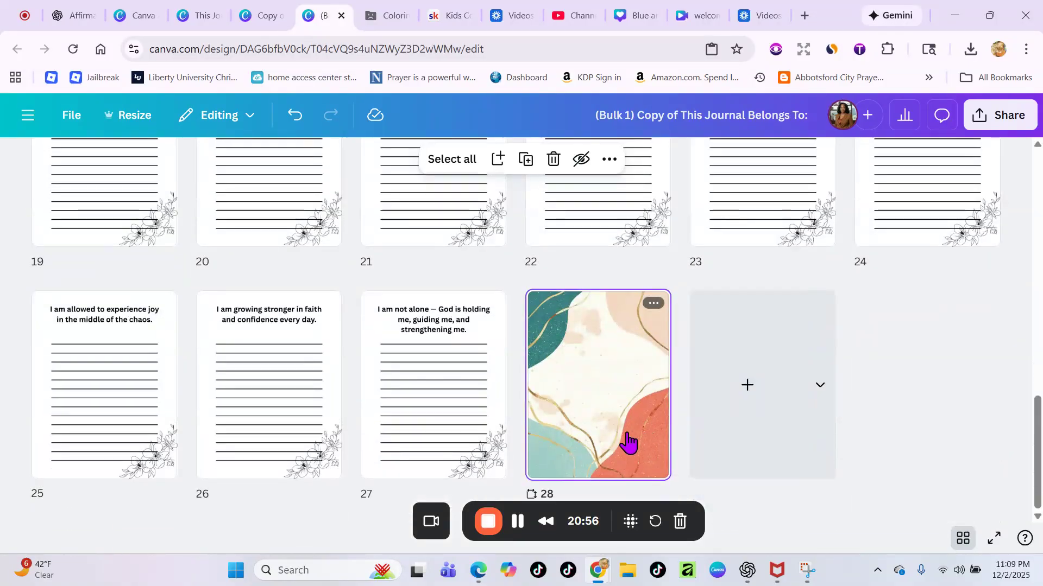
scroll(628, 429, "up", 13)
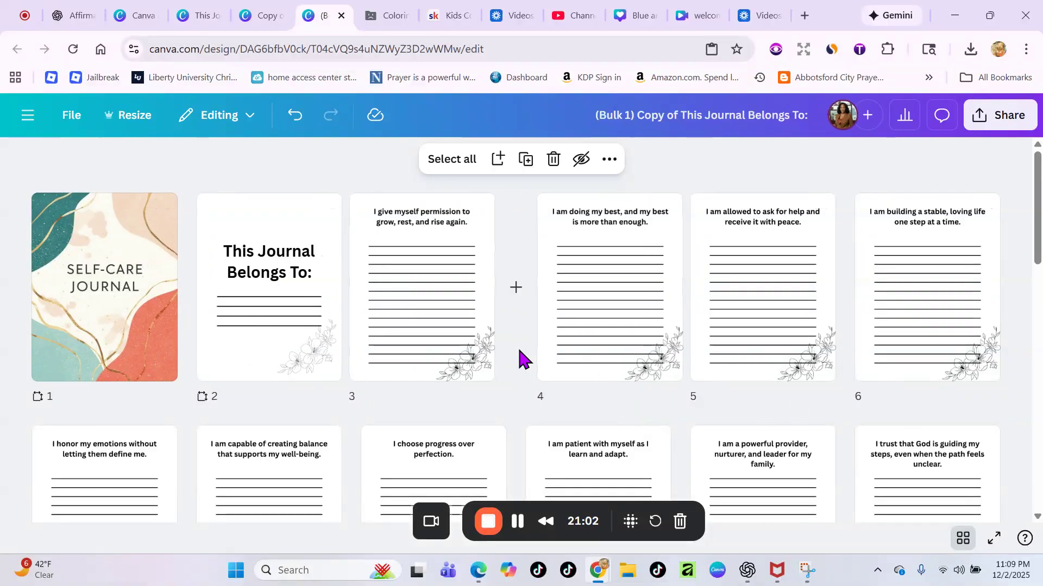
scroll(575, 350, "down", 6)
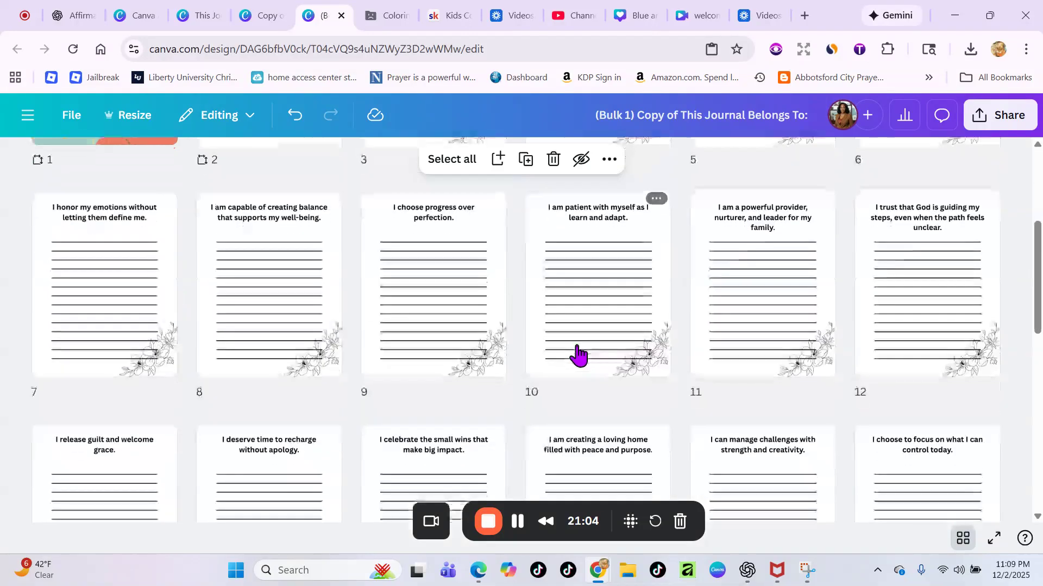
scroll(591, 369, "down", 10)
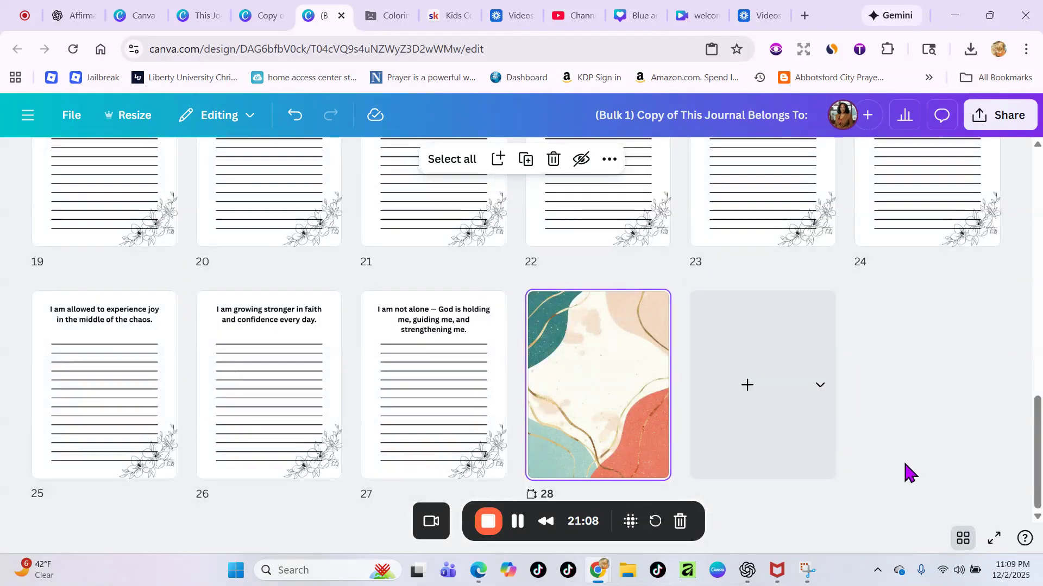
scroll(906, 467, "up", 15)
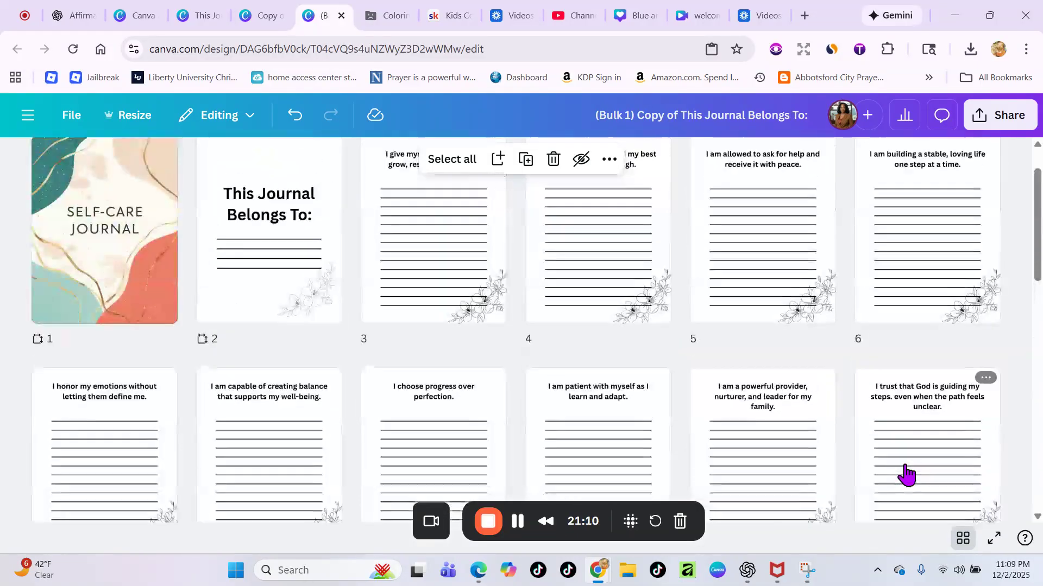